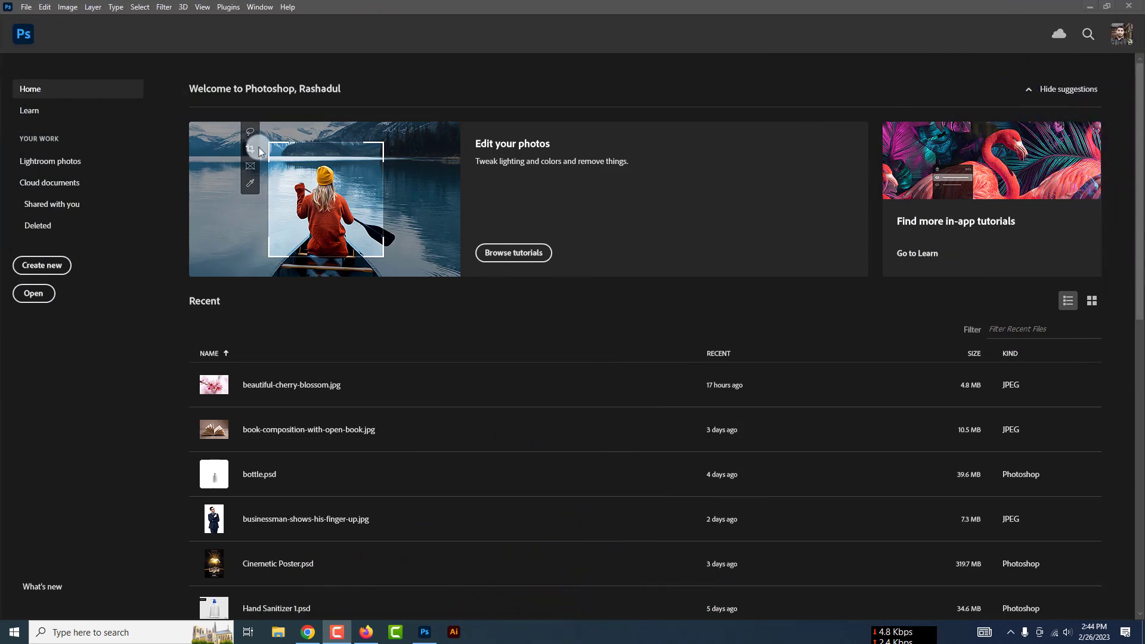
Start a new blank document named 'Social Media Post' at 1080 px width and 1080 px height
left_click(56, 265)
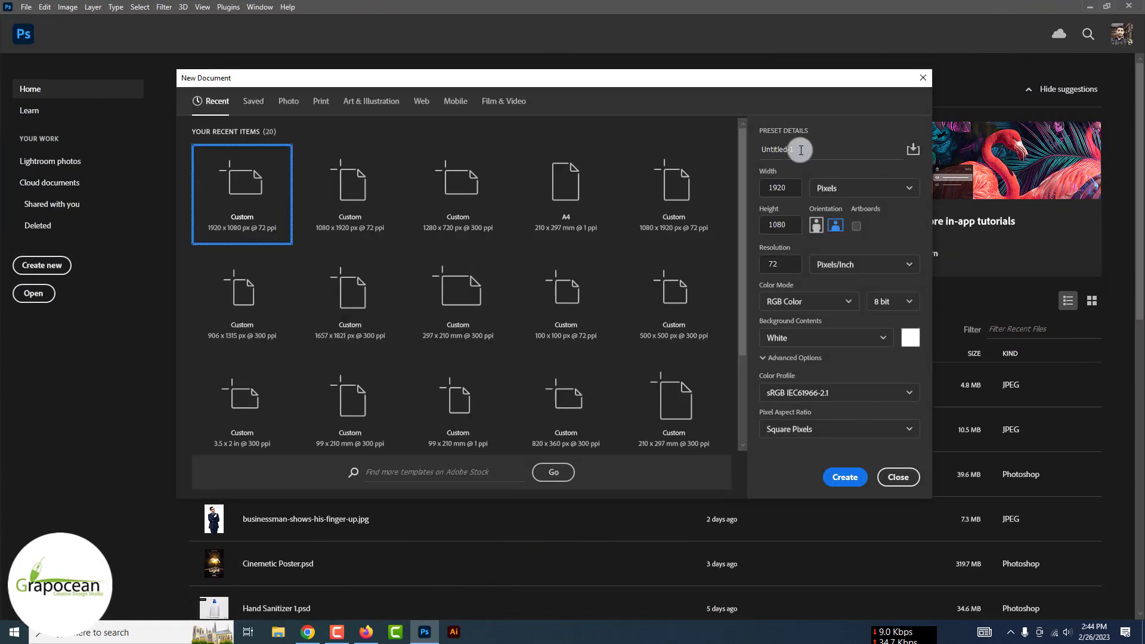
double_click(800, 149)
key("BackSpace")
type("Soc")
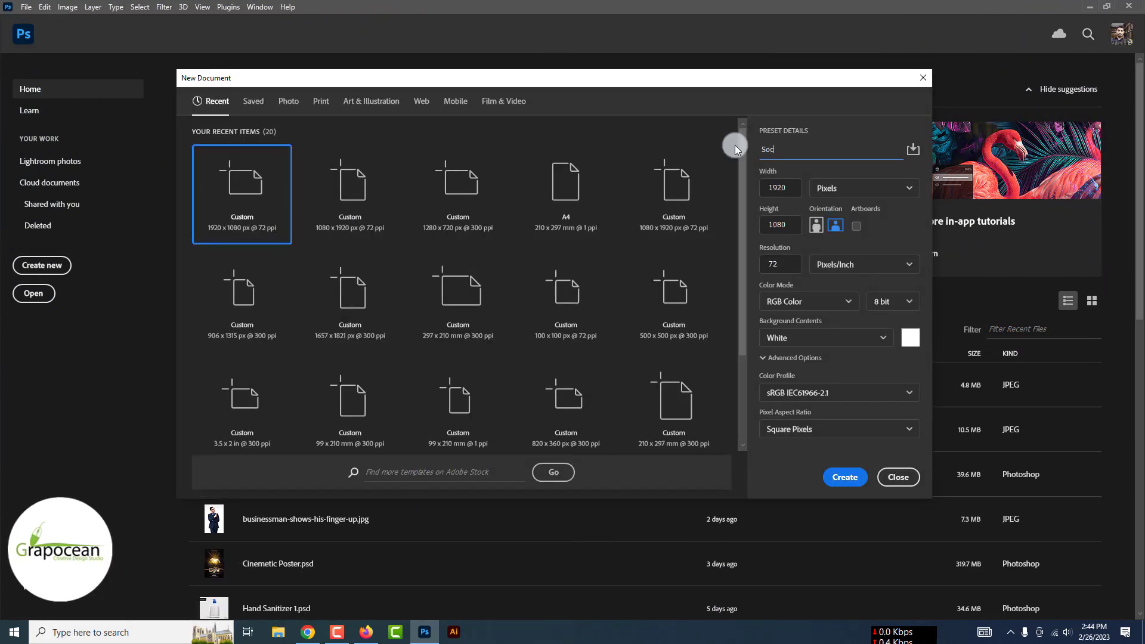
type("ial Media Post")
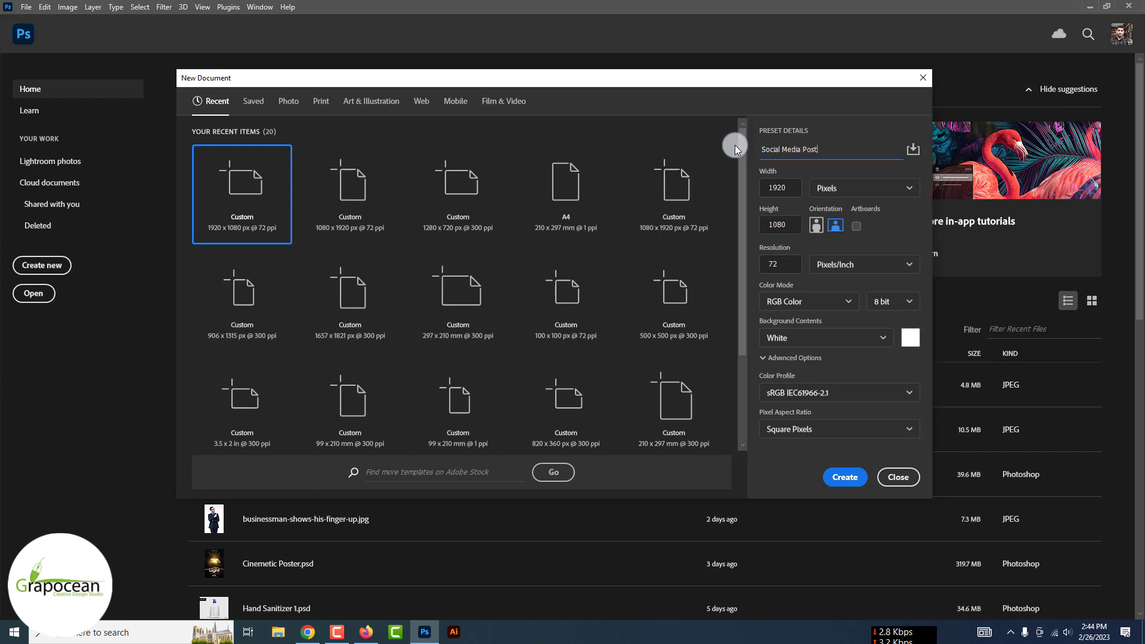
key("Tab")
type("1080")
key("Tab")
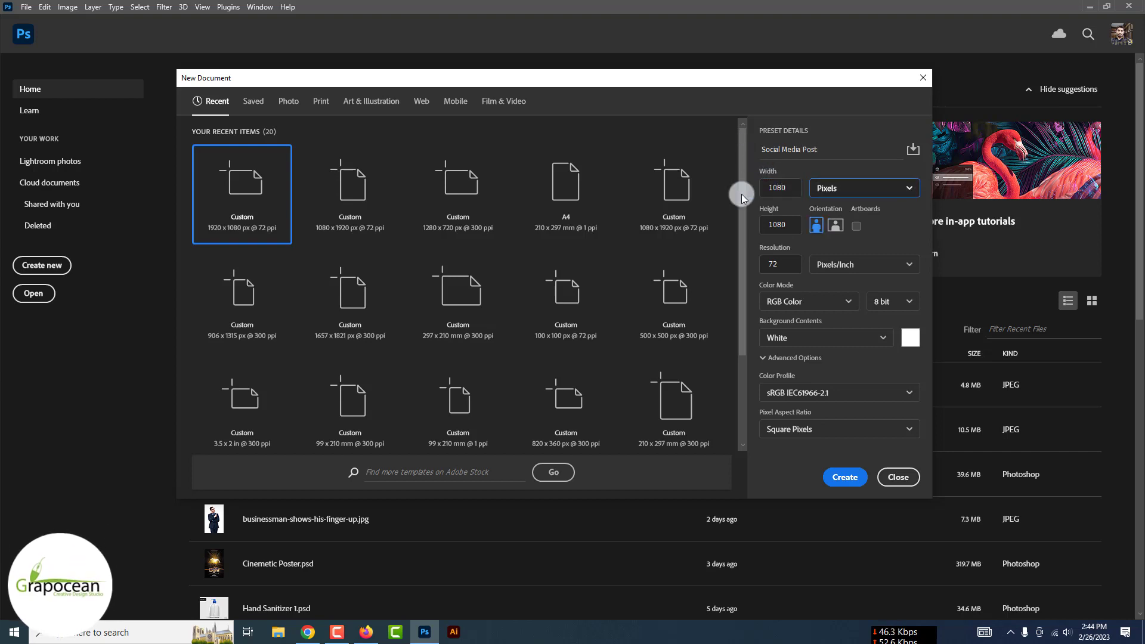
left_click_drag(790, 225, 741, 230)
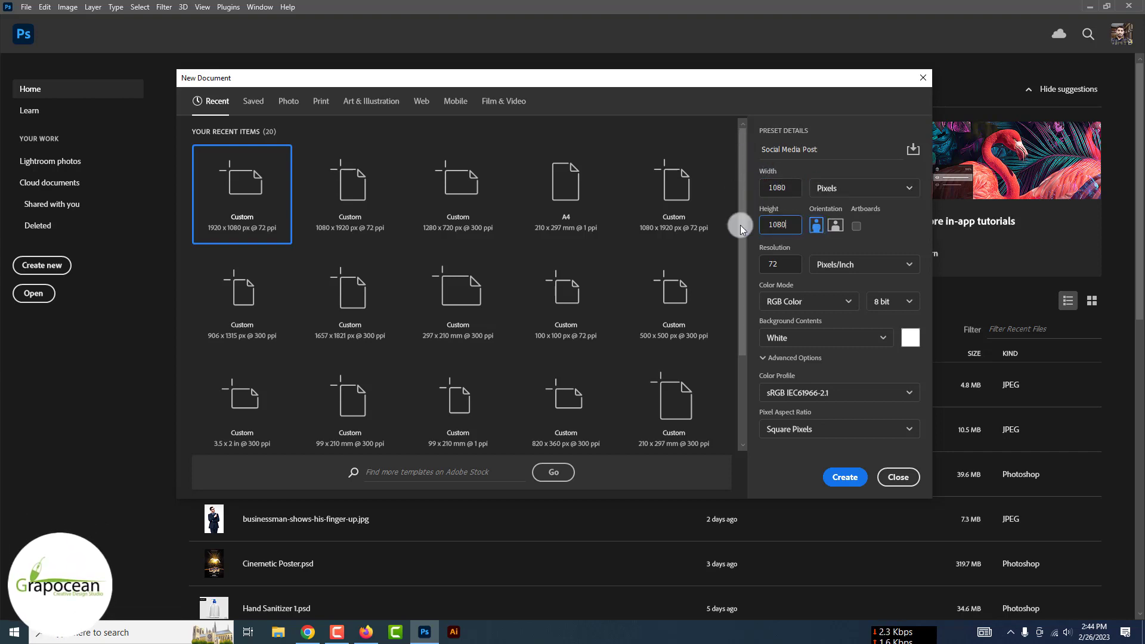
key("Return")
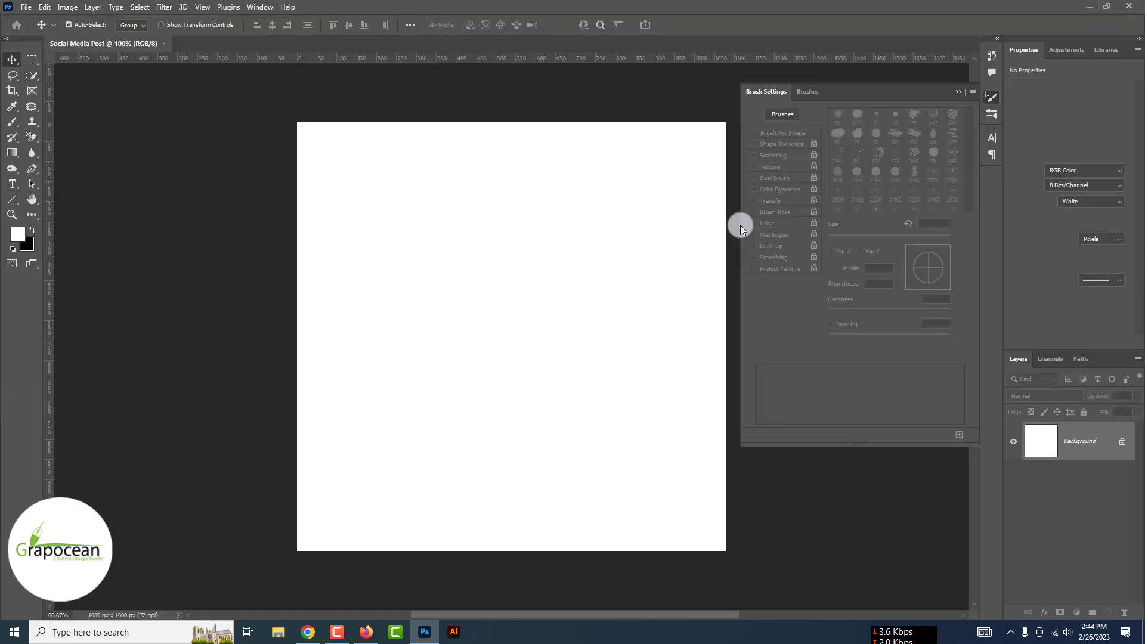
Open the foggy backdrop image and dismiss the colour profile warning
left_click(962, 94)
key("ctrl+minus")
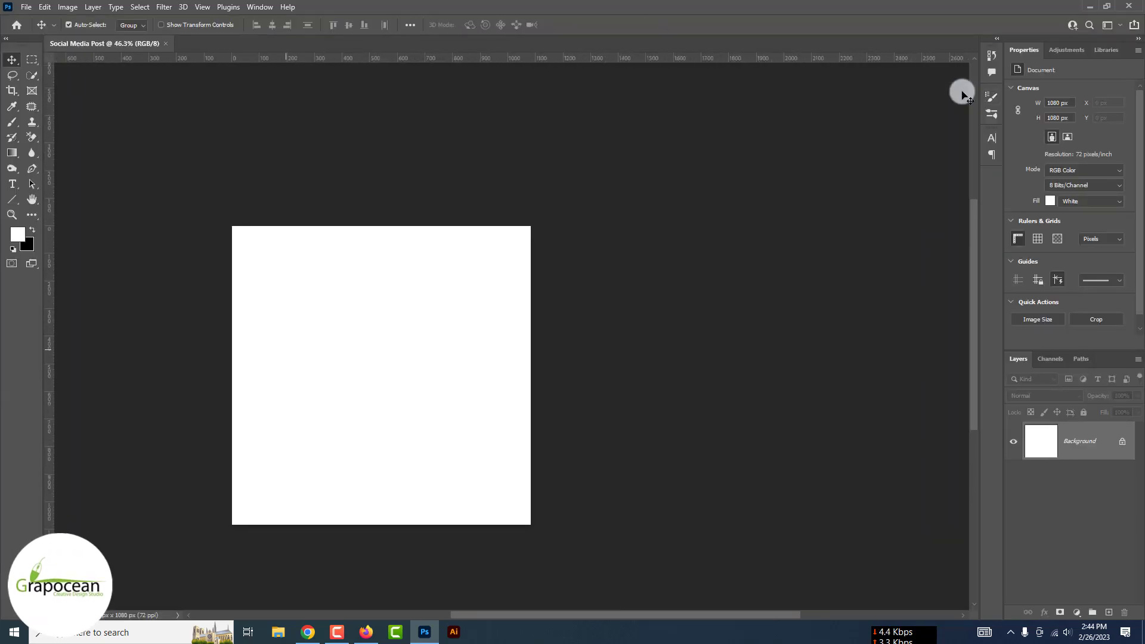
left_click(26, 7)
left_click(39, 31)
left_click(185, 245)
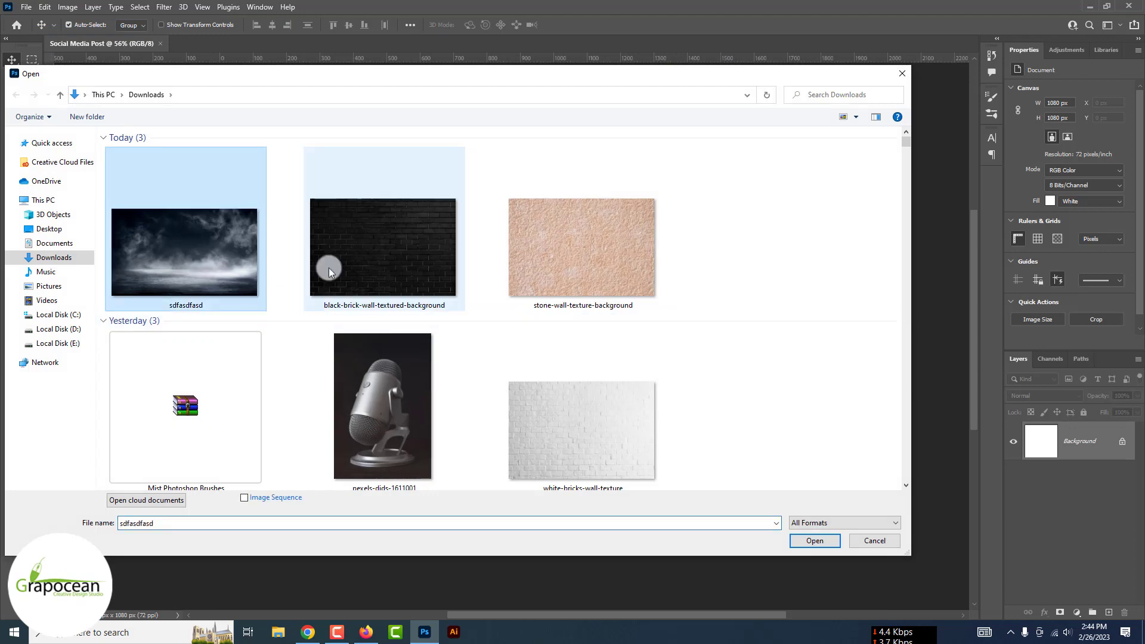
left_click(381, 245, "ctrl")
left_click(381, 405, "ctrl")
left_click(604, 249, "ctrl")
left_click(815, 540)
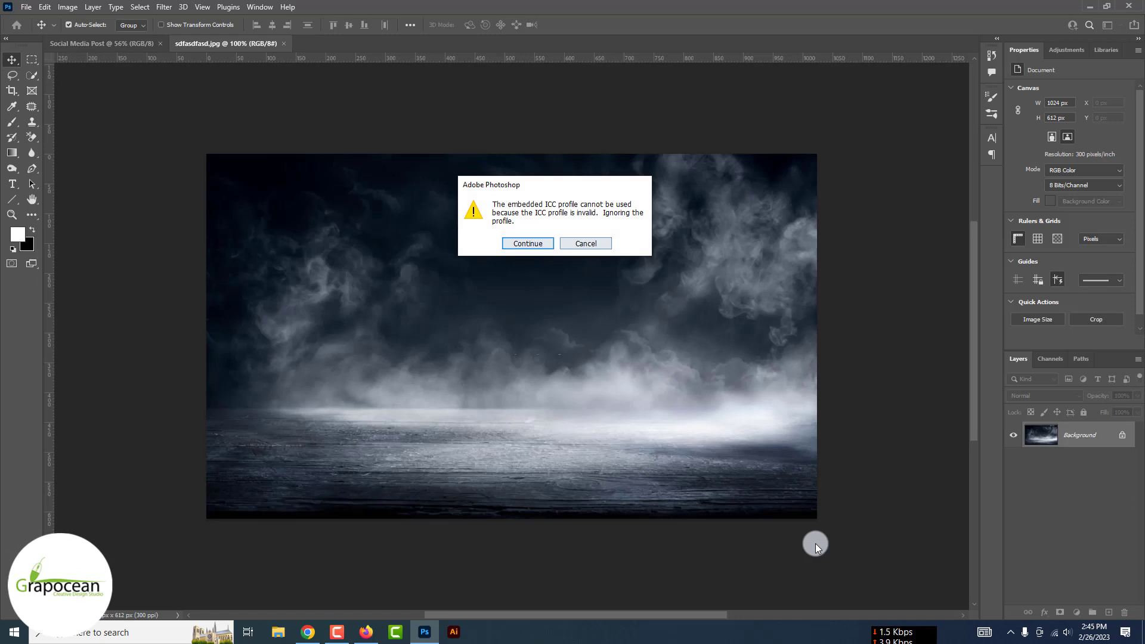
left_click(577, 244)
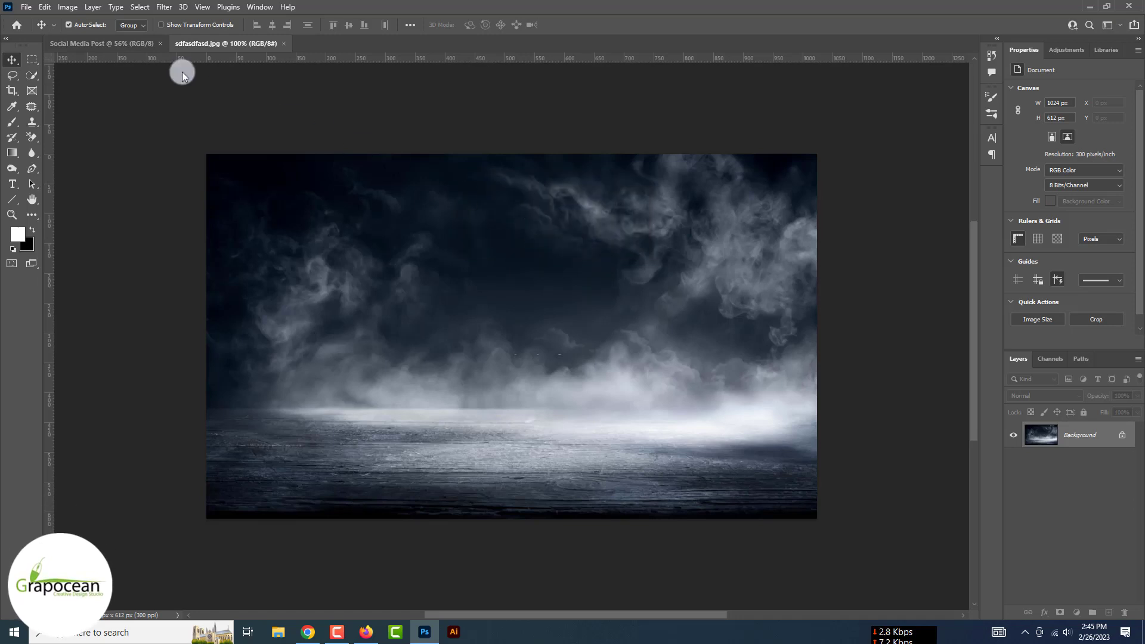
Open the black brick wall texture and the microphone photo together, dismissing the profile warning
left_click(137, 44)
left_click(224, 44)
left_click(97, 43)
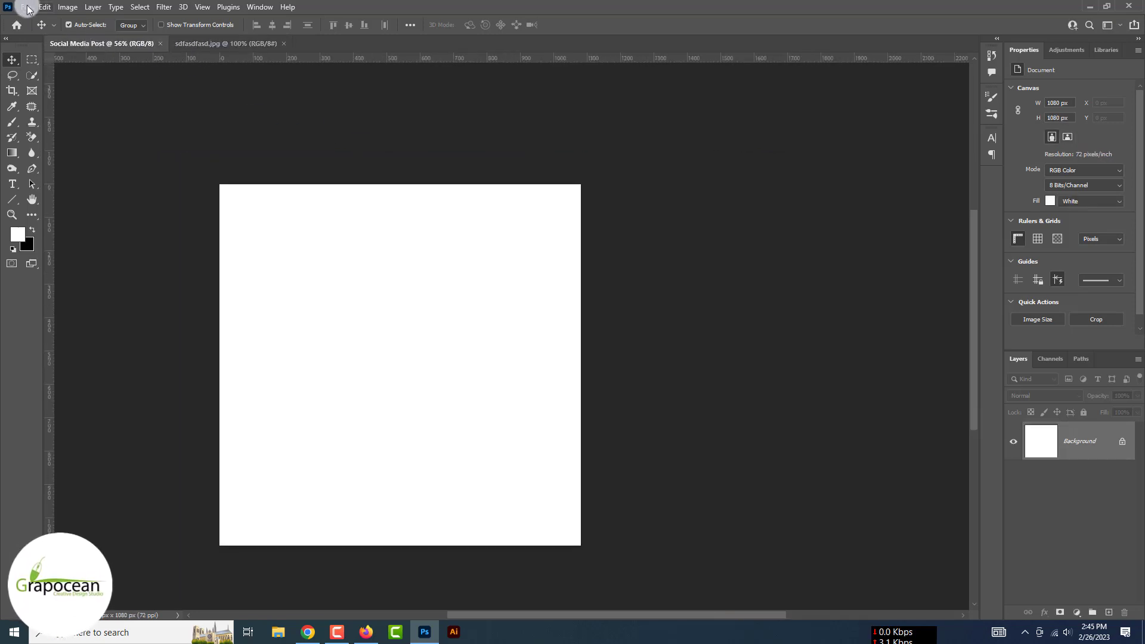
left_click(28, 9)
left_click(35, 34)
left_click(382, 241)
left_click(383, 400, "ctrl")
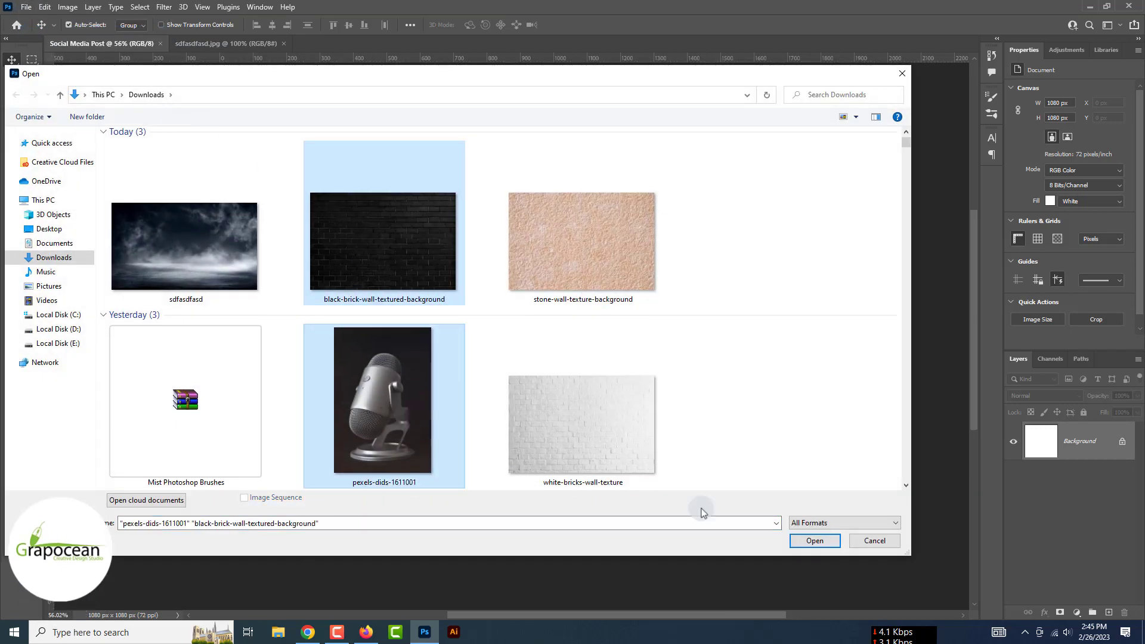
key("Return")
left_click(525, 243)
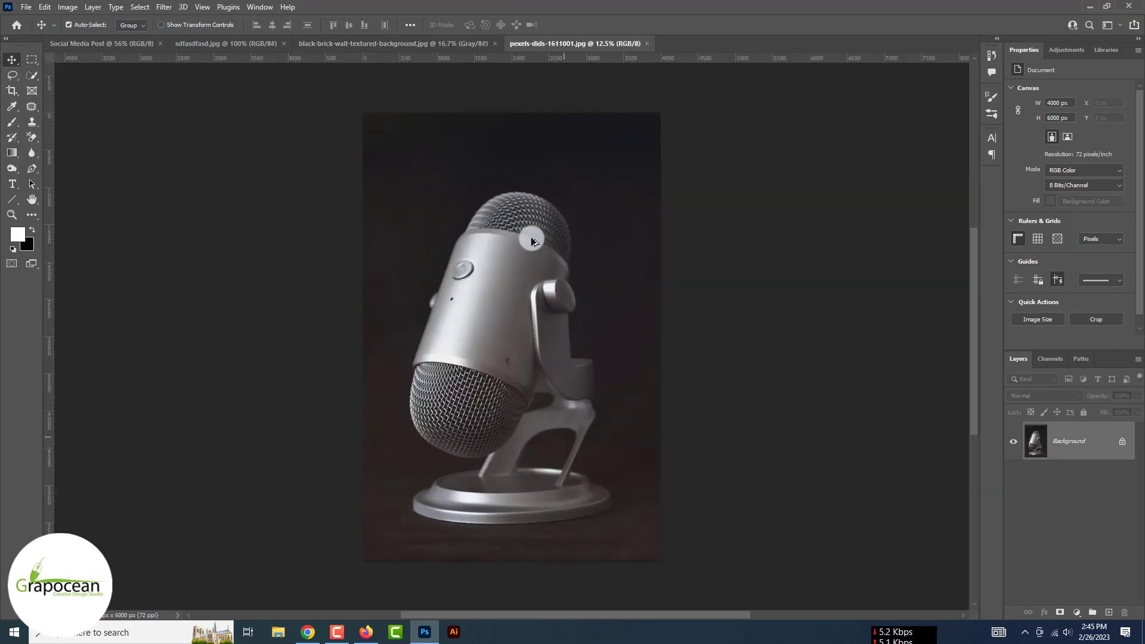
Look over the newly opened brick wall and microphone documents
scroll(532, 241, "up", 3)
scroll(533, 203, "down", 3)
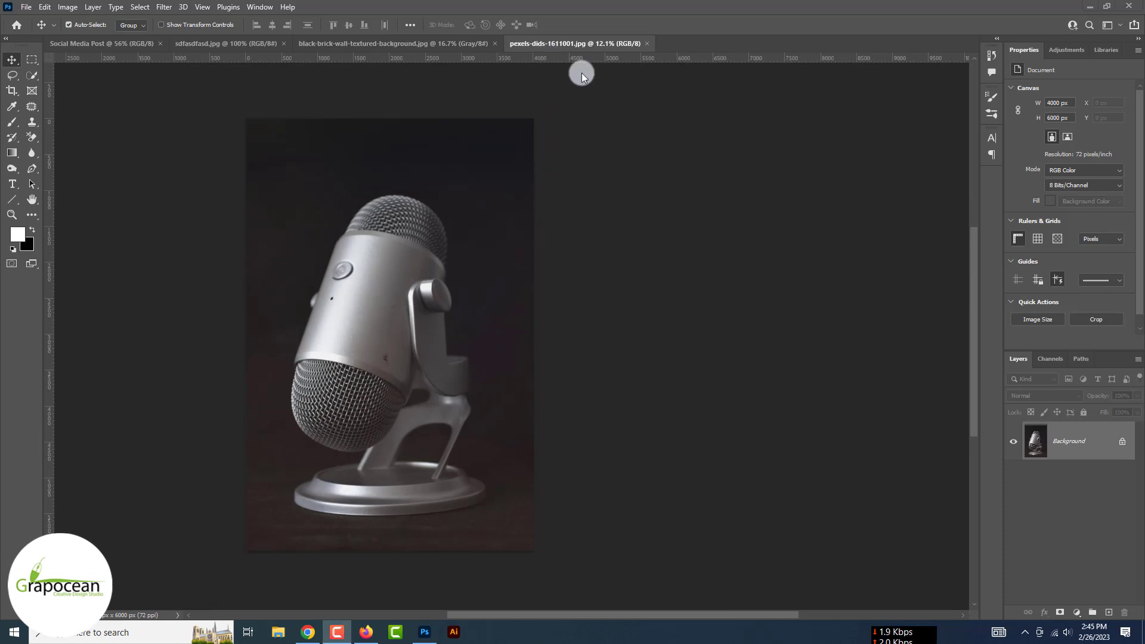
left_click(421, 46)
left_click(555, 43)
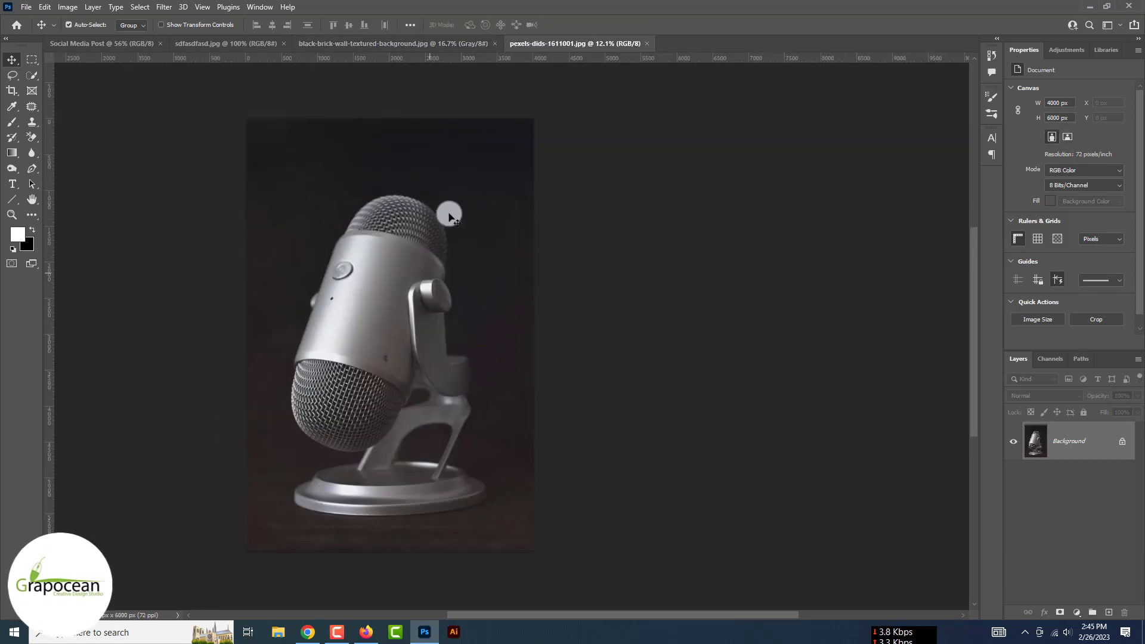
scroll(384, 343, "up", 2)
scroll(385, 343, "up", 1)
scroll(385, 343, "down", 5)
scroll(378, 336, "up", 5)
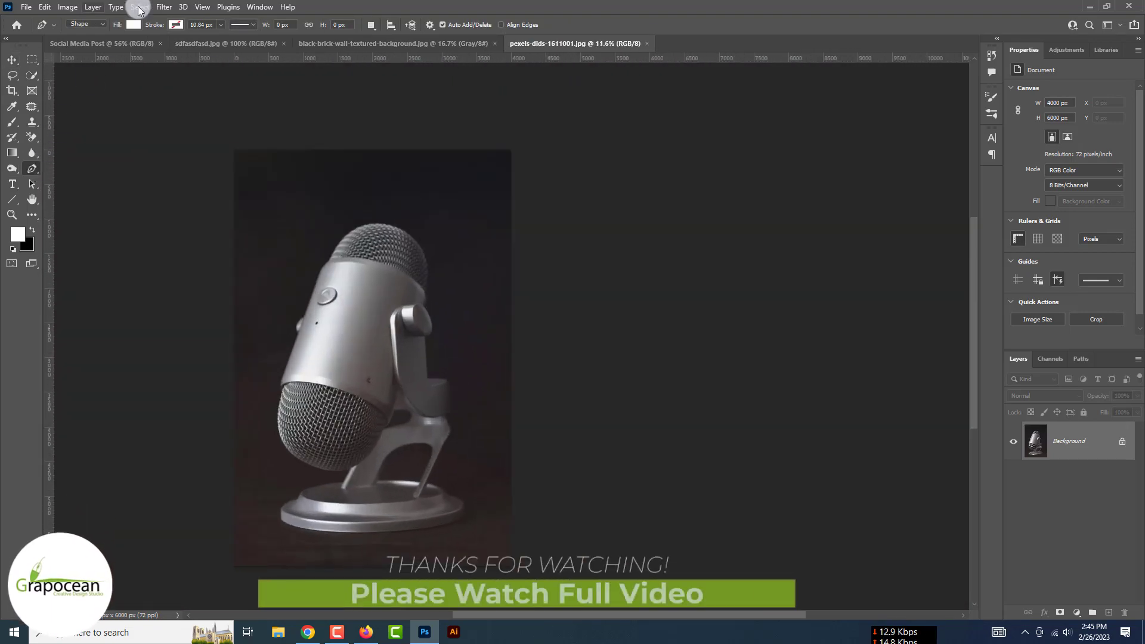
Select the dark backdrop with Color Range at fuzziness 51, adding extra dark samples
left_click(140, 6)
left_click(154, 123)
mouse_move(756, 251)
left_mouse_down()
mouse_move(678, 251)
mouse_move(696, 257)
left_mouse_up()
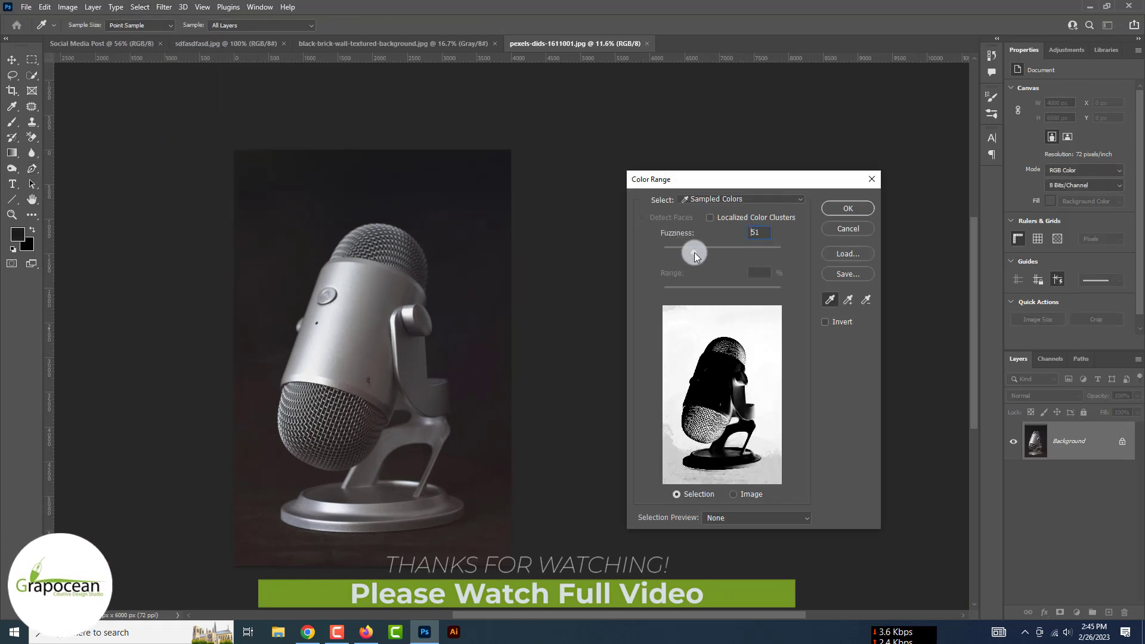
left_click(482, 540)
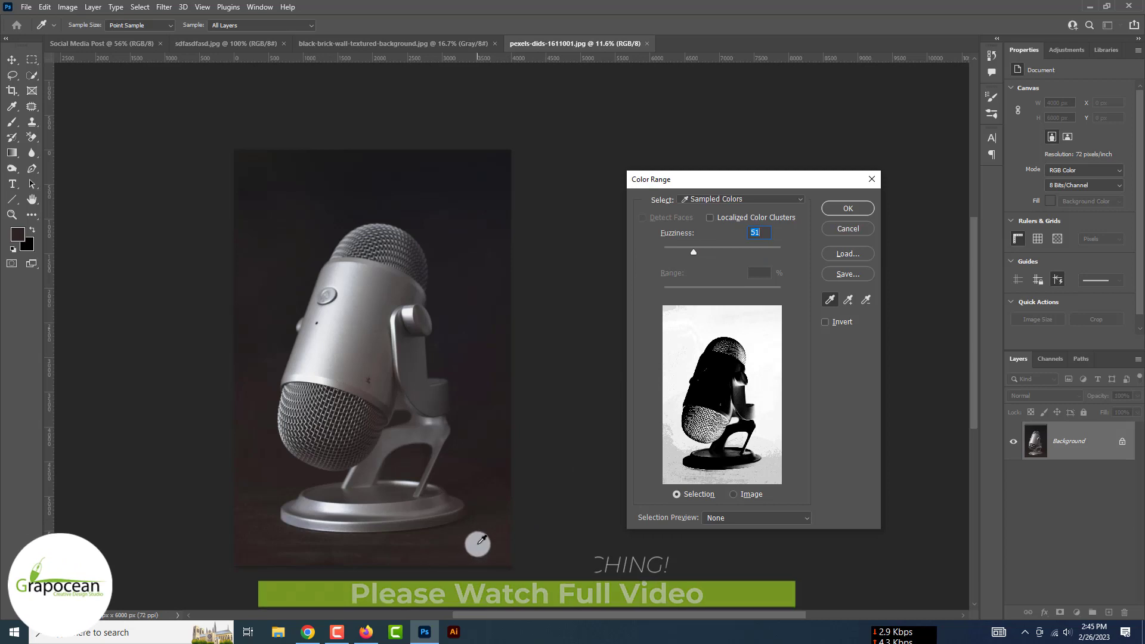
left_click(848, 300)
left_click(455, 544)
left_click(486, 435)
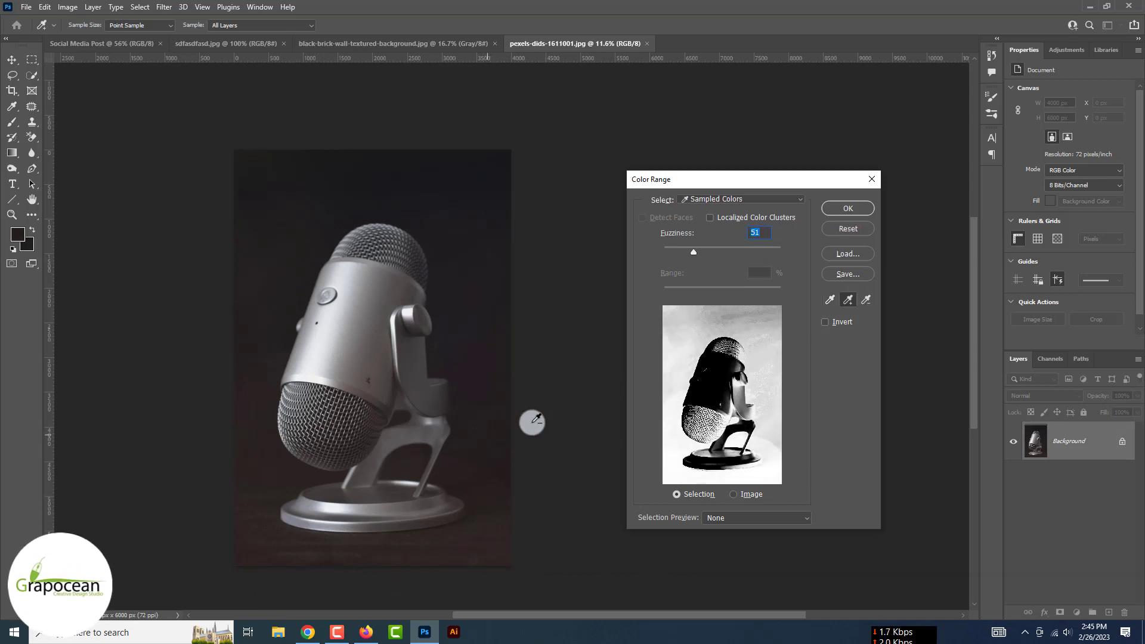
left_click(486, 355)
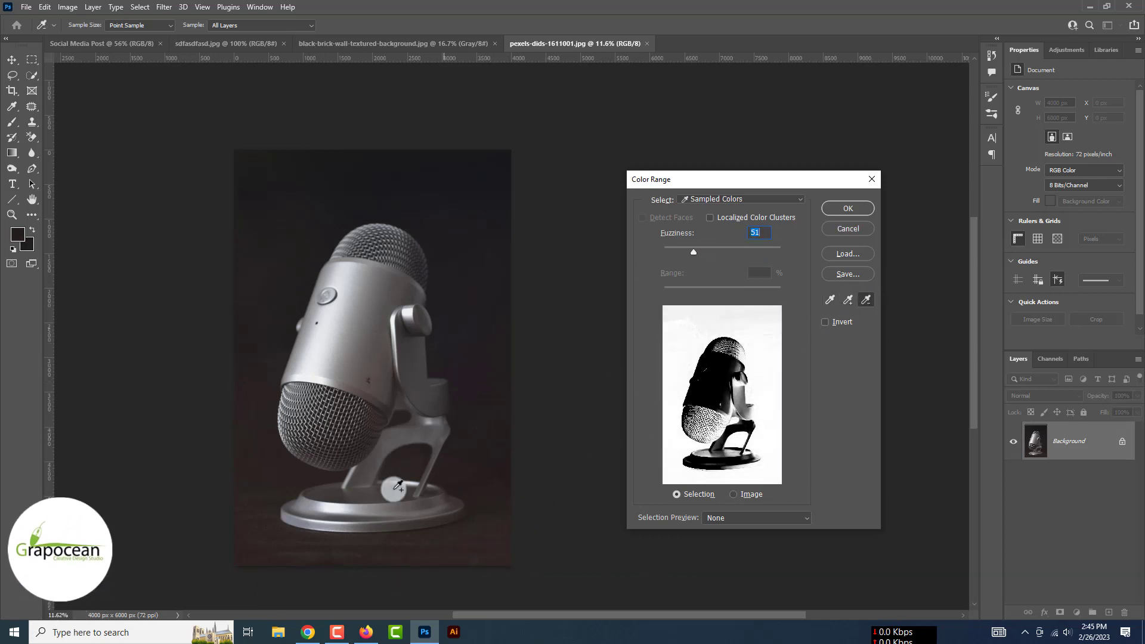
left_click(345, 551)
left_click(843, 207)
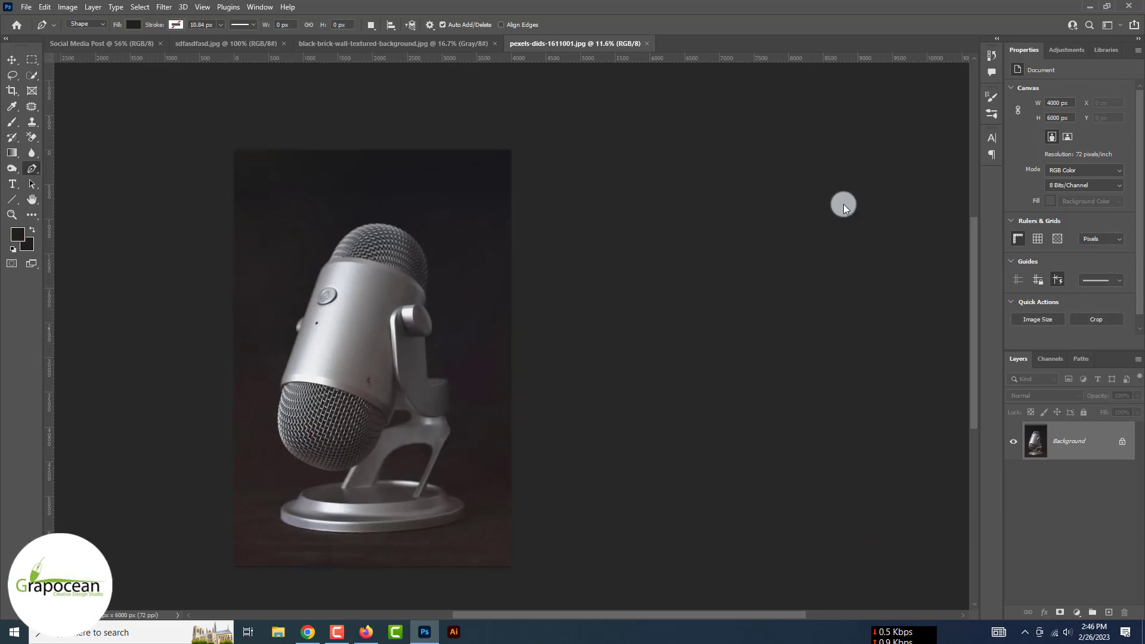
Take the colour-range selection into the Select and Mask workspace
scroll(160, 229, "up", 10)
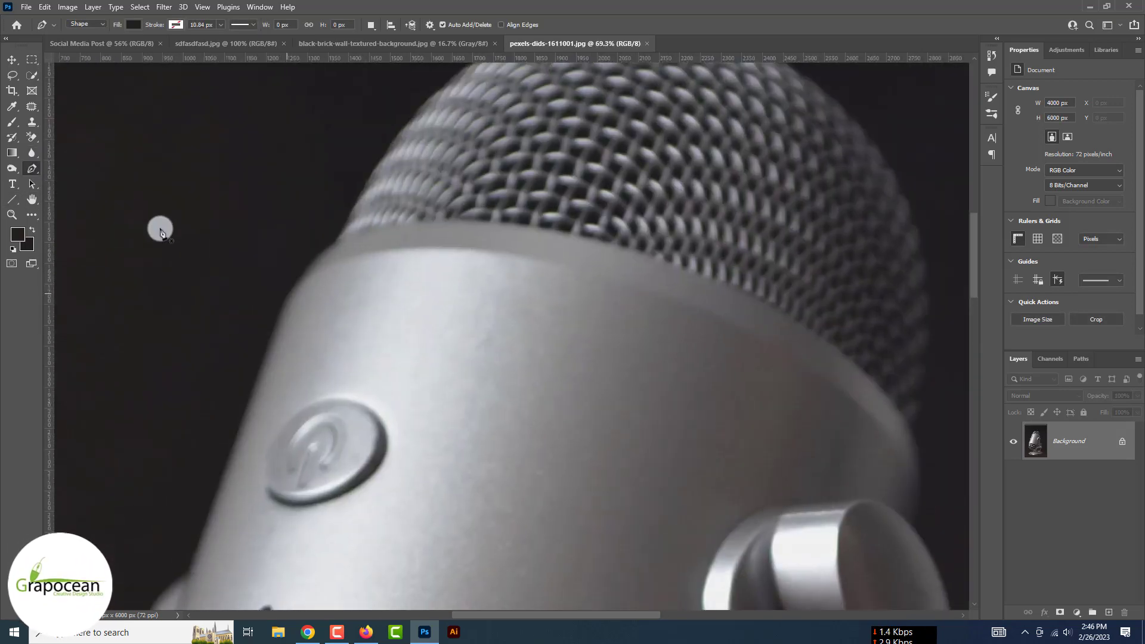
scroll(292, 298, "down", 3)
scroll(292, 298, "down", 3)
scroll(292, 298, "down", 2)
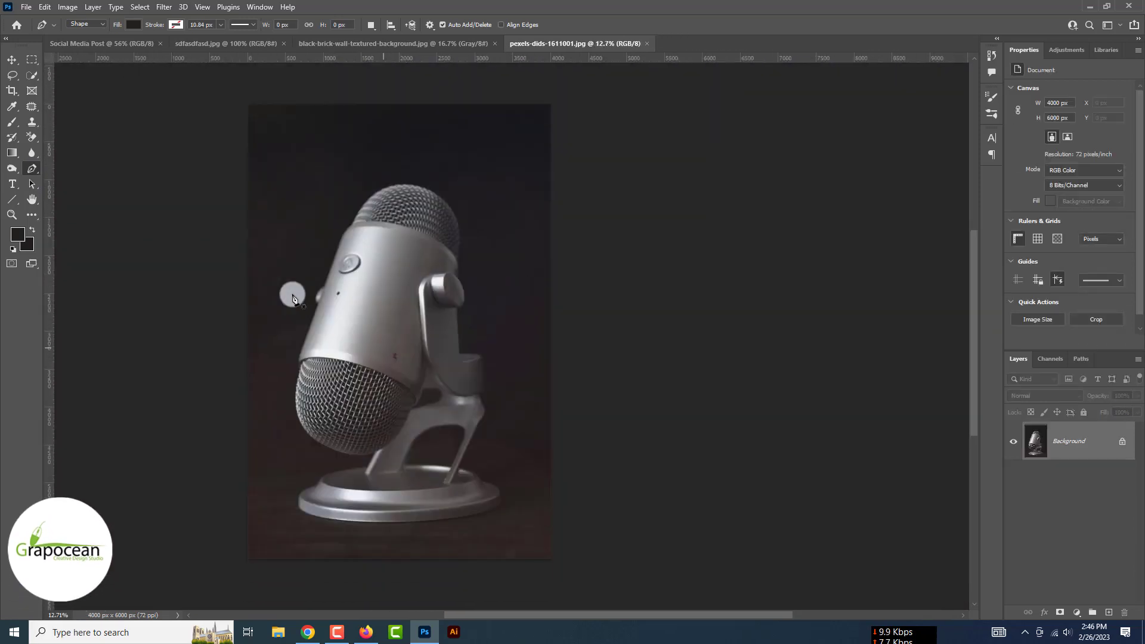
left_click(139, 7)
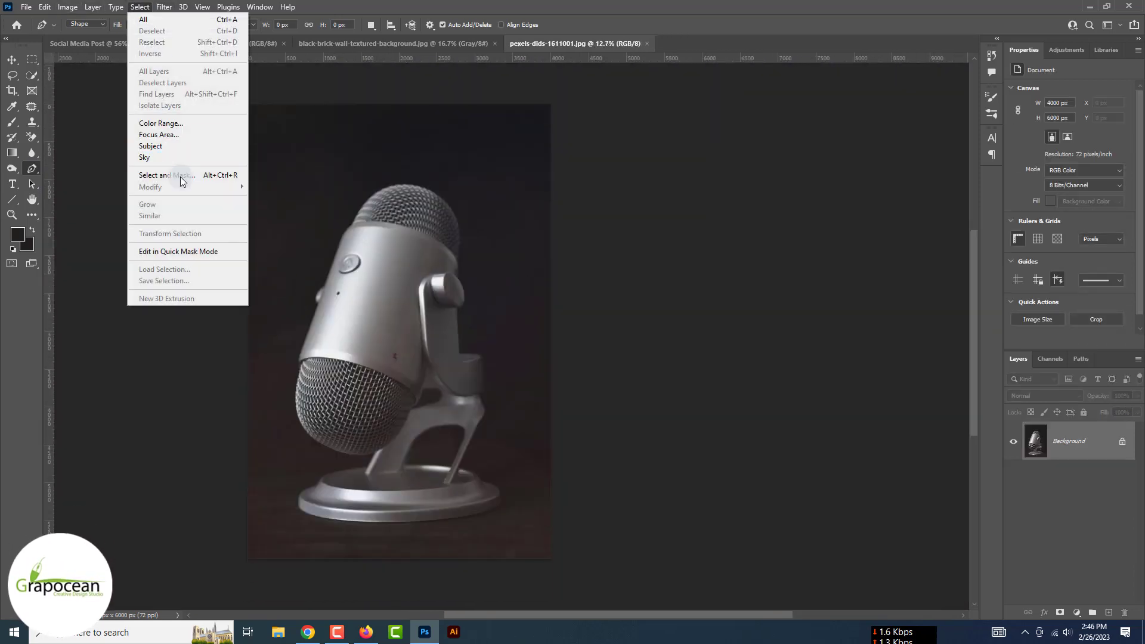
left_click(179, 245)
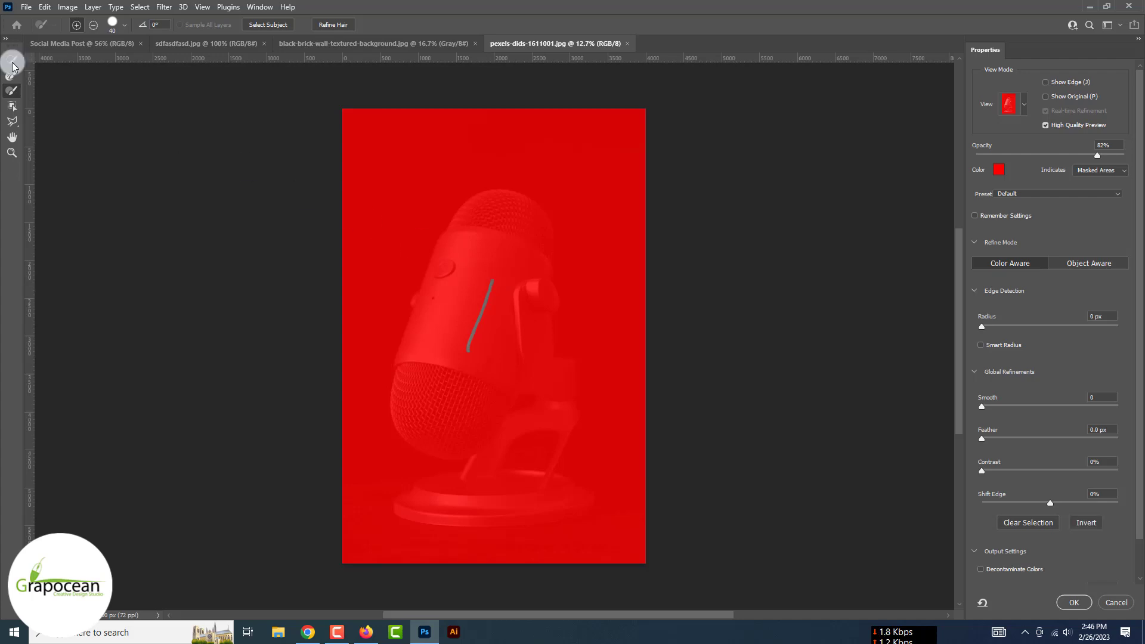
Brush the microphone body, grille, base and stand into the selection
left_click_drag(479, 307, 477, 316)
key("bracketright")
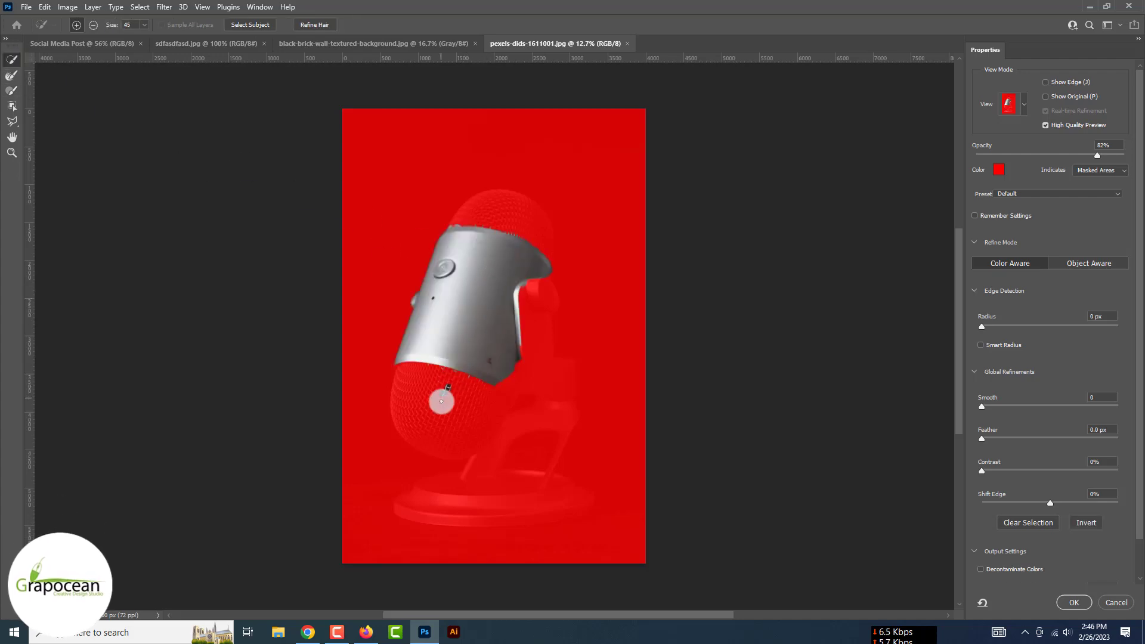
left_click_drag(441, 401, 459, 417)
scroll(460, 417, "up", 5)
mouse_move(504, 340)
left_mouse_down()
mouse_move(302, 270)
mouse_move(345, 453)
left_mouse_up()
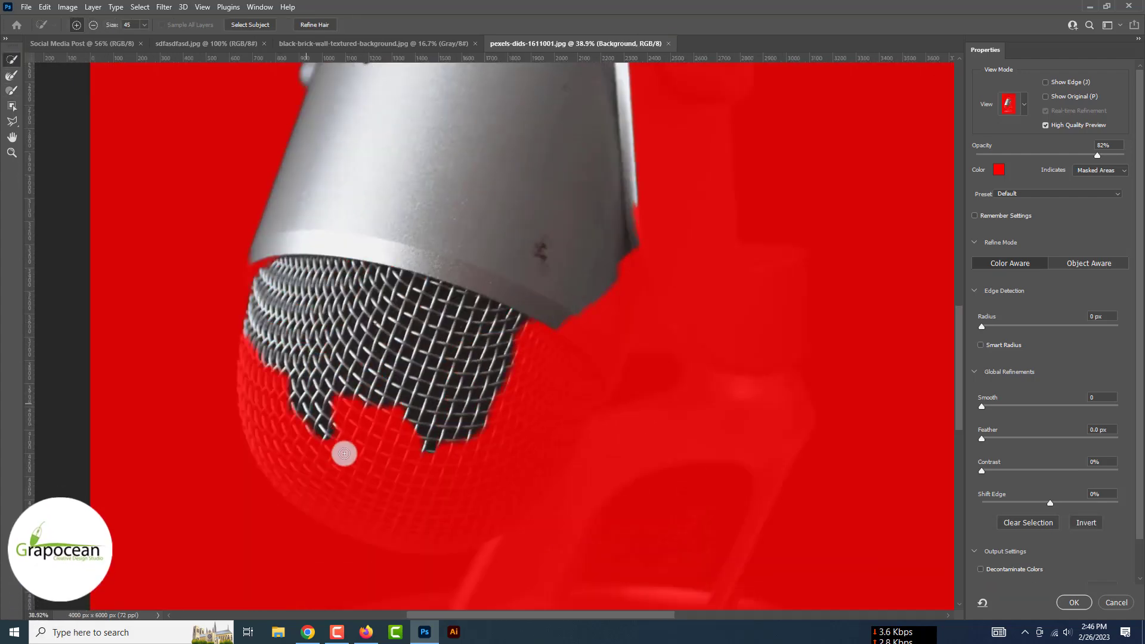
scroll(344, 453, "down", 3)
scroll(610, 388, "right", 2)
left_click_drag(312, 516, 594, 565)
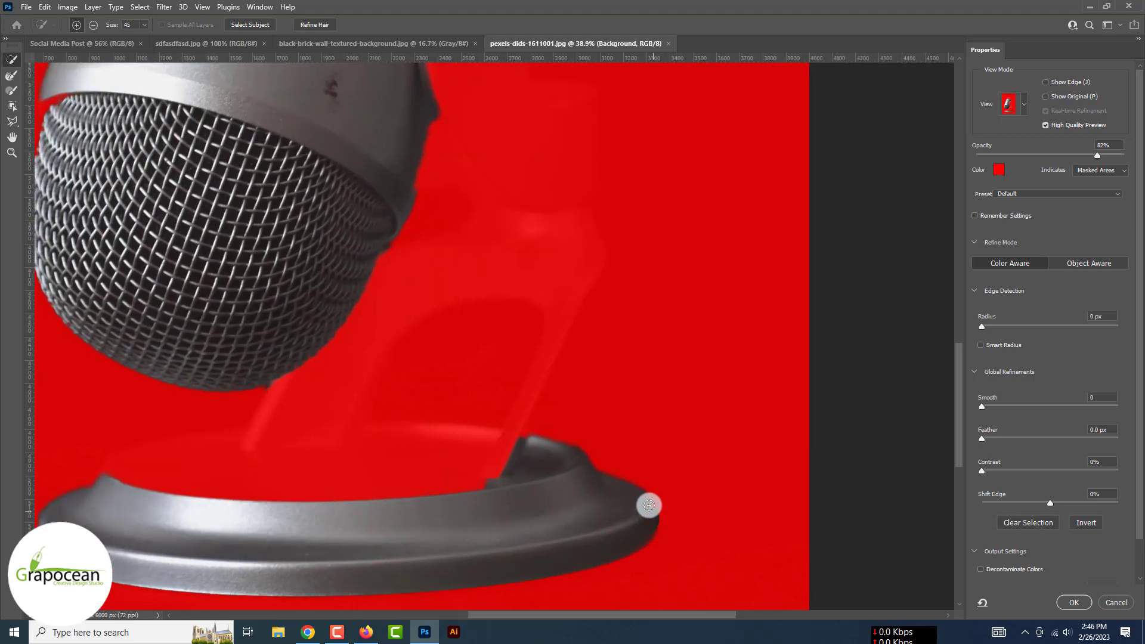
left_click_drag(649, 503, 289, 409)
Lower the overlay opacity to 62% and subtract the gaps around the stand
left_click_drag(1097, 155, 1068, 155)
mouse_move(537, 209)
left_mouse_down()
mouse_move(690, 209)
mouse_move(384, 493)
mouse_move(504, 317)
left_mouse_up()
left_click_drag(370, 453, 424, 439)
left_click_drag(417, 292, 383, 327)
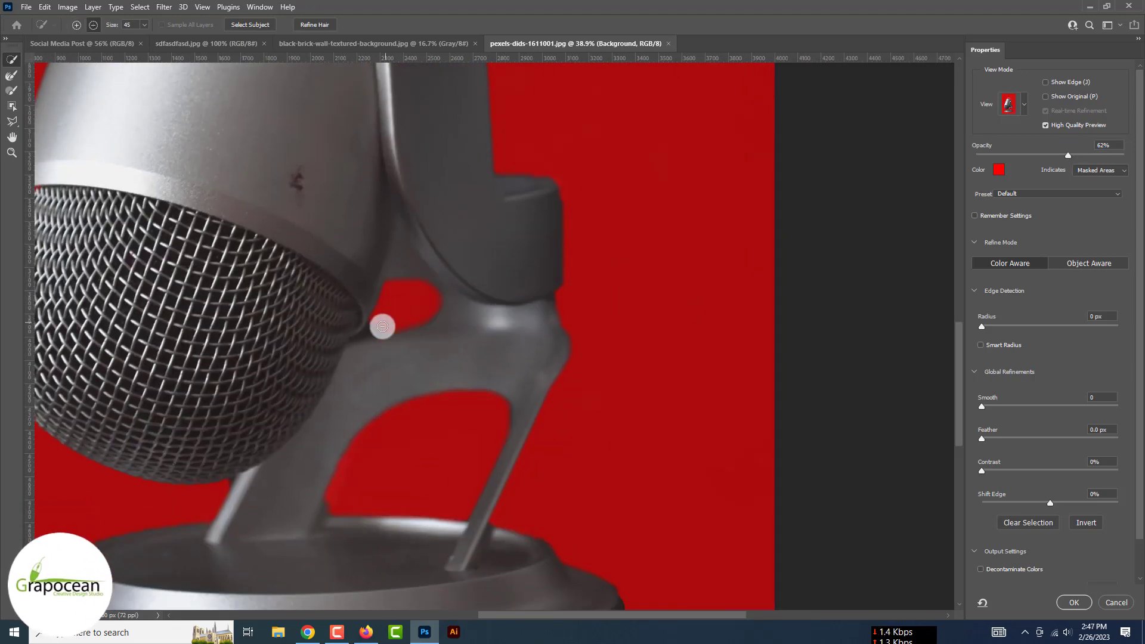
scroll(373, 376, "up", 2)
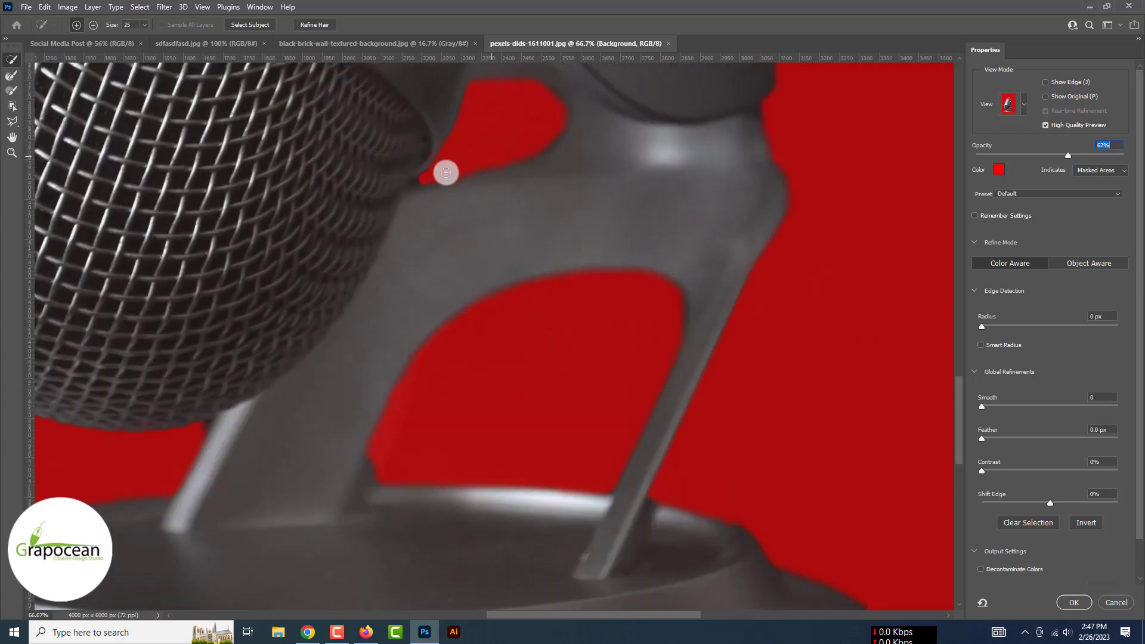
key("b")
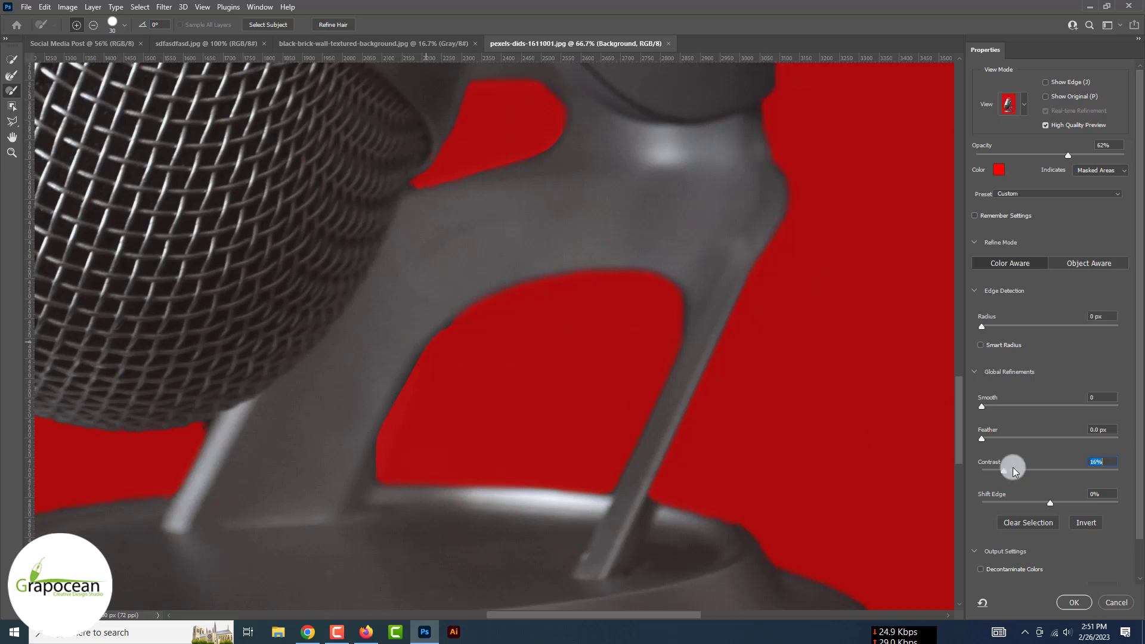
Adjust the Smooth value for the selection edges
left_click_drag(1034, 474, 1031, 471)
left_click(993, 410)
key("ctrl+0")
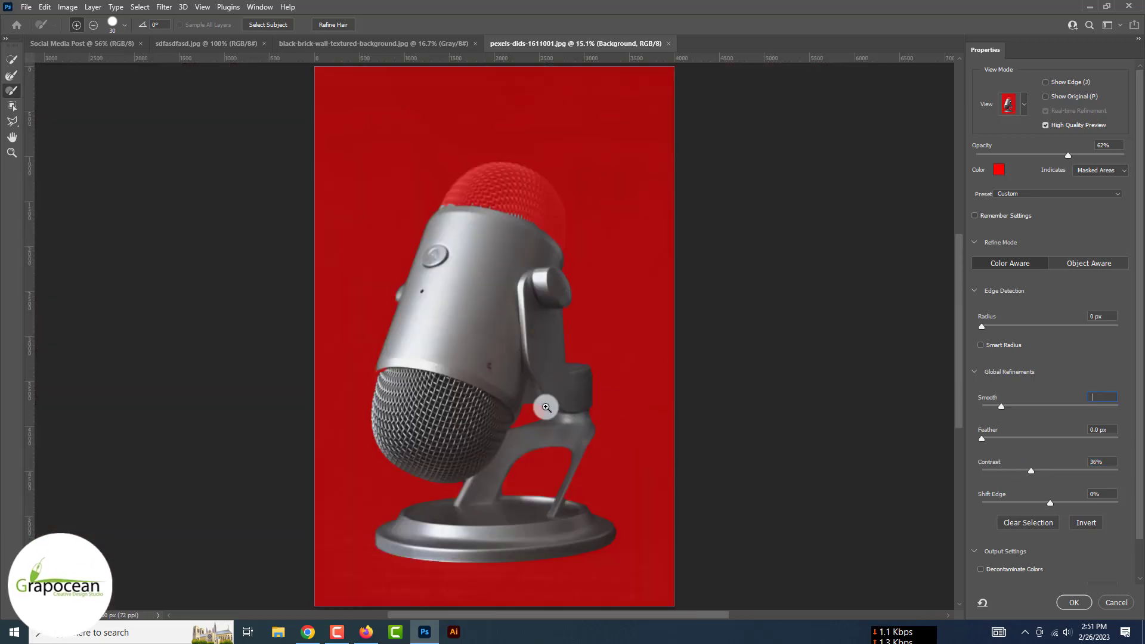
type("0")
key("bracketleft")
key("bracketleft")
key("bracketleft")
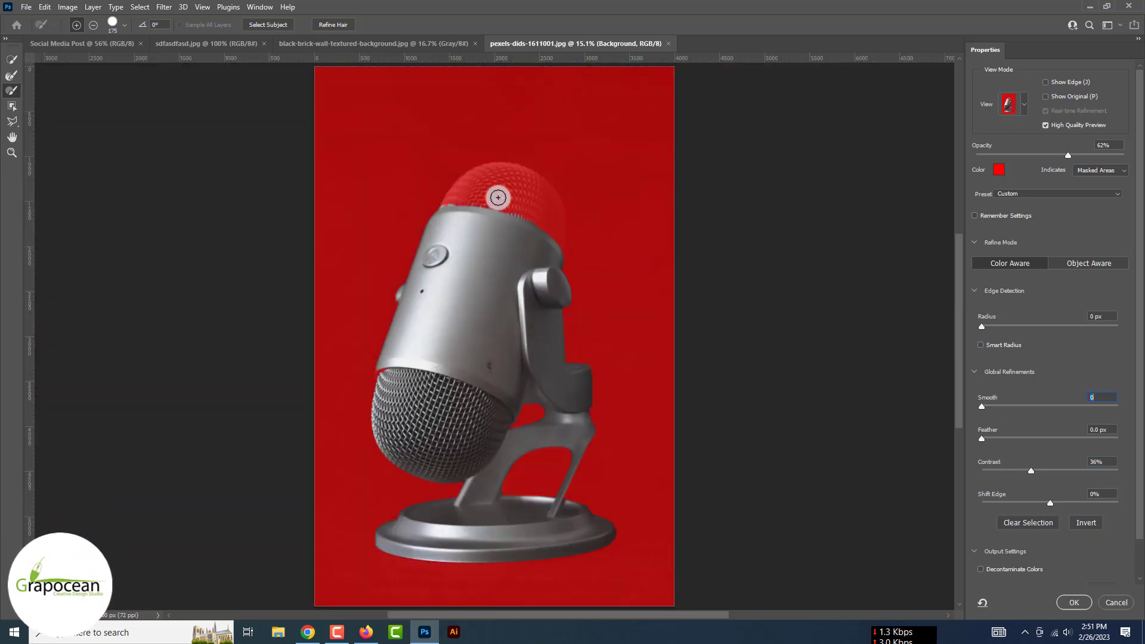
Paint the microphone's top grille into the selection with the Brush tool
key("b")
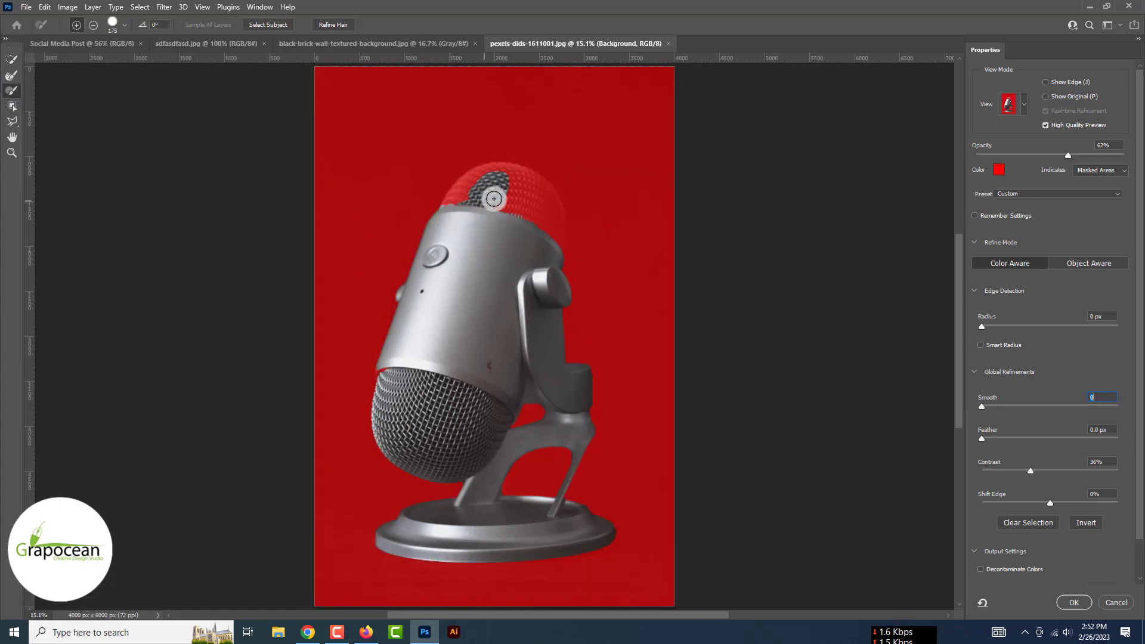
left_click(458, 212)
key("Return")
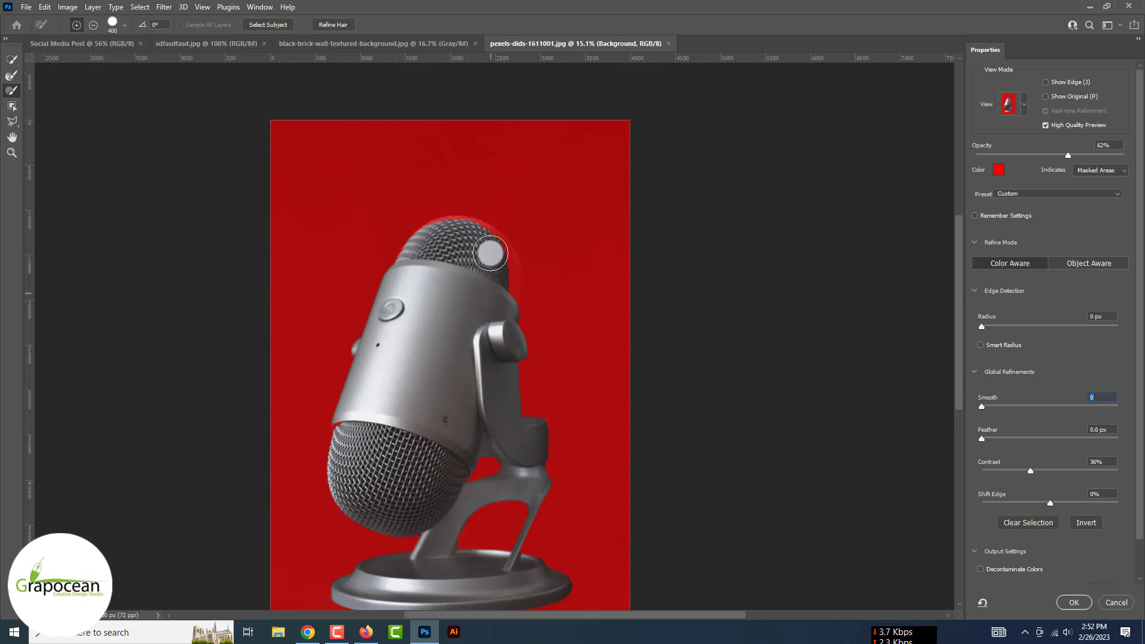
left_click(490, 253)
key("Return")
scroll(506, 238, "up", 3)
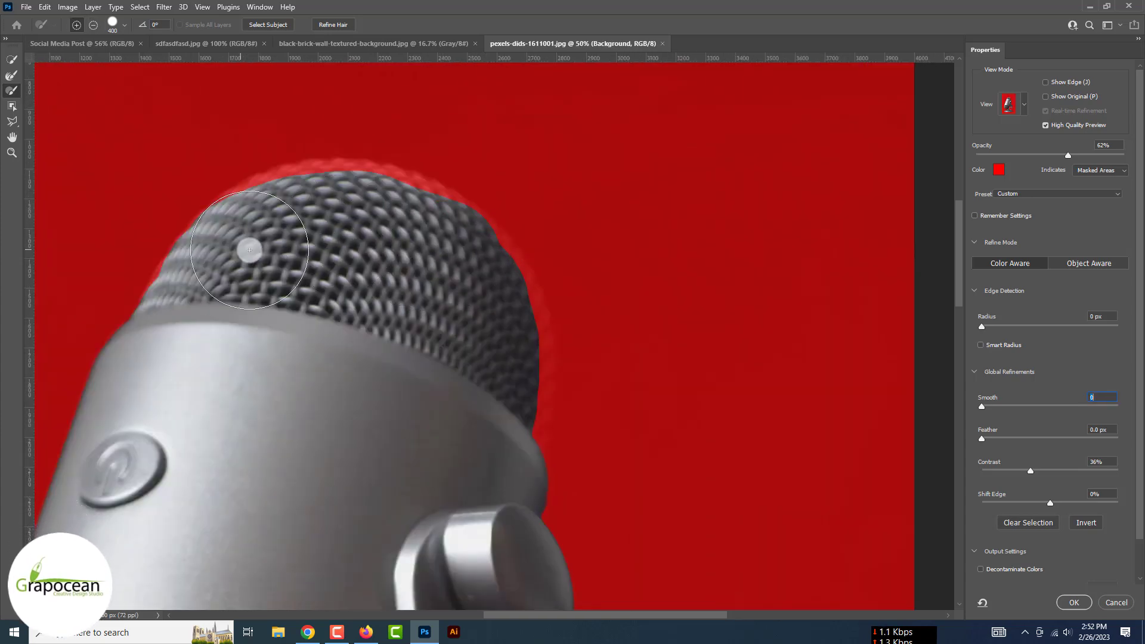
scroll(472, 383, "up", 2)
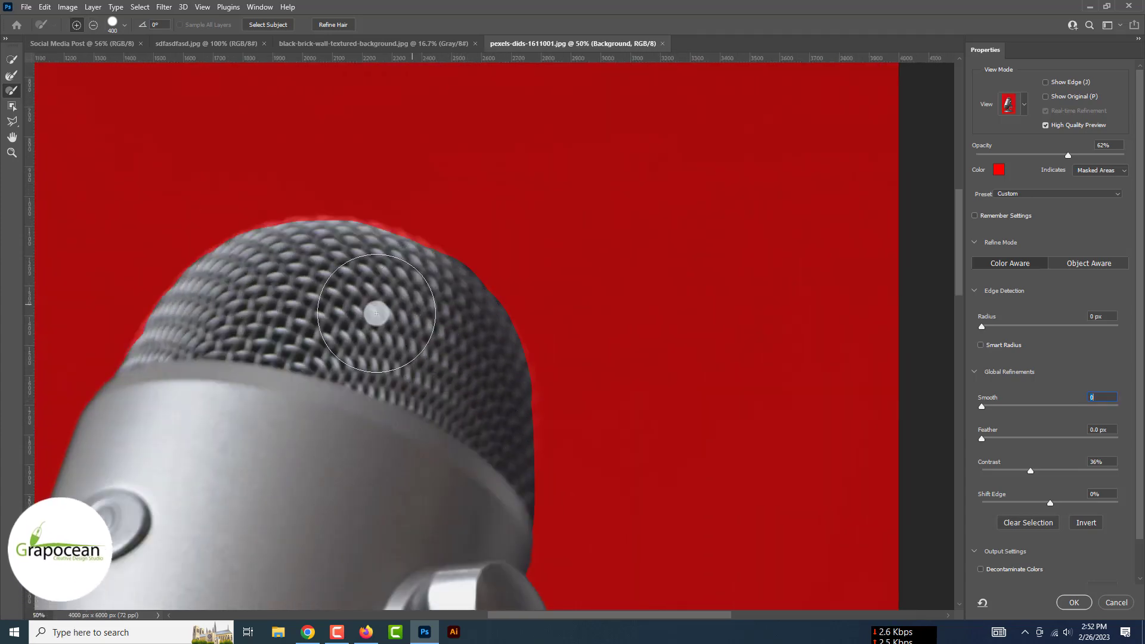
scroll(375, 311, "up", 3)
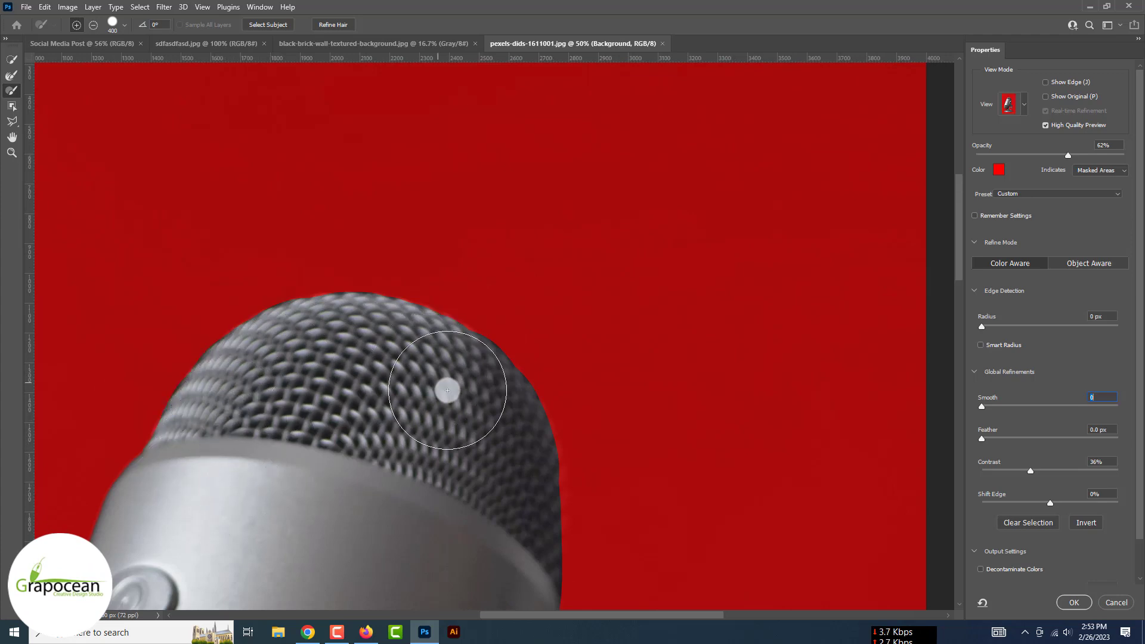
key("ctrl+0")
key("Return")
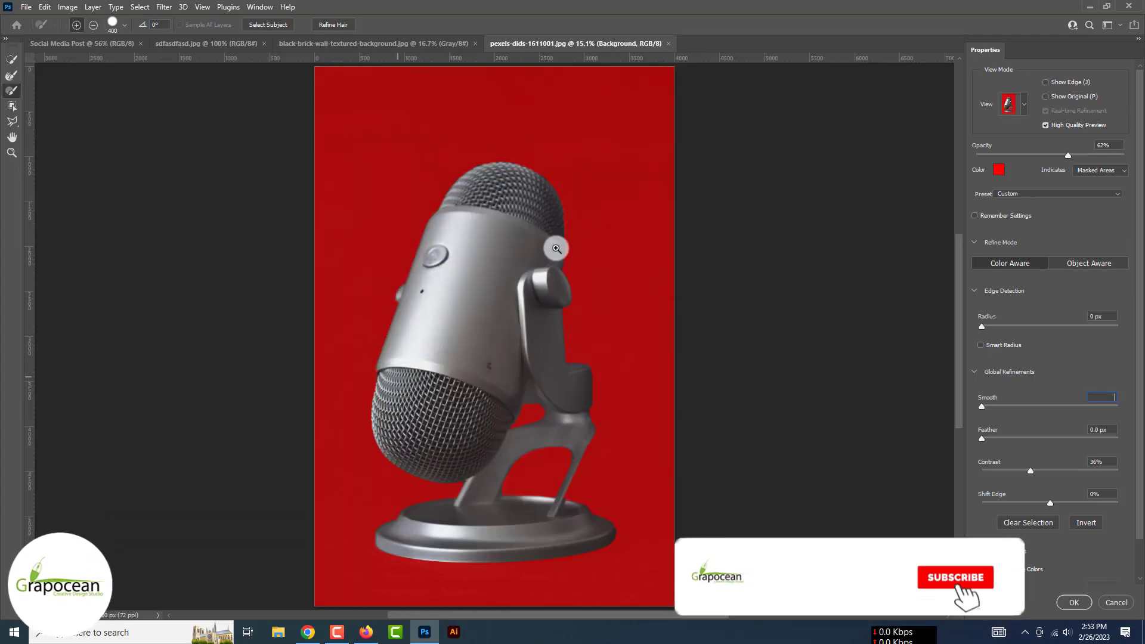
key("Return")
key("Return")
Set Smooth to 4 and return to the Refine Edge Brush
scroll(1008, 403, "down", 2)
type("4")
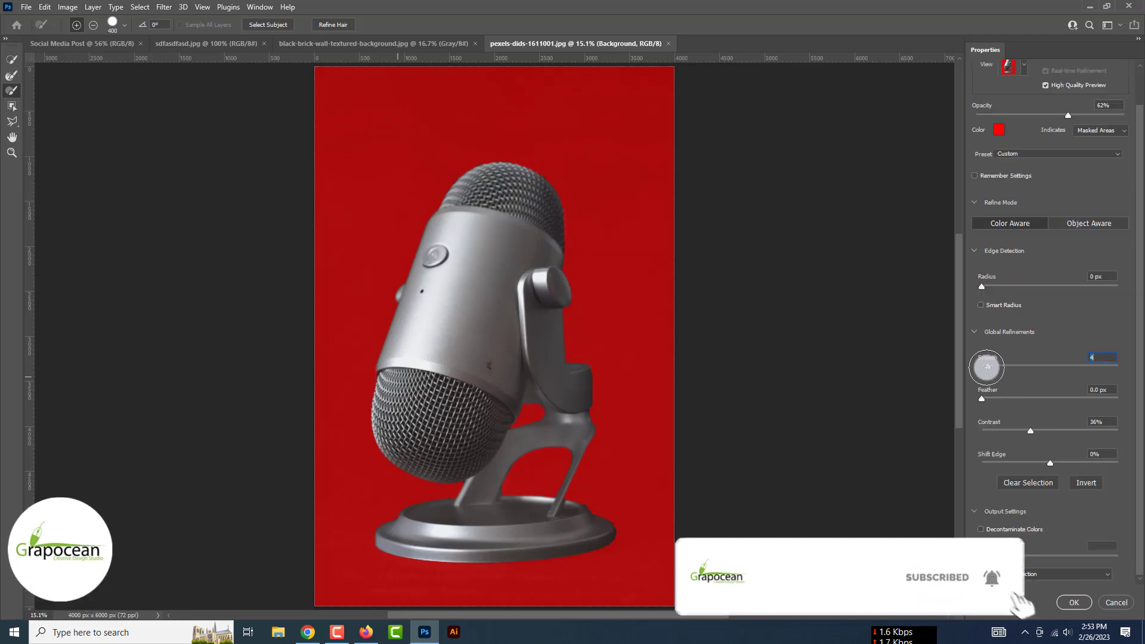
type("z")
scroll(919, 399, "up", 2)
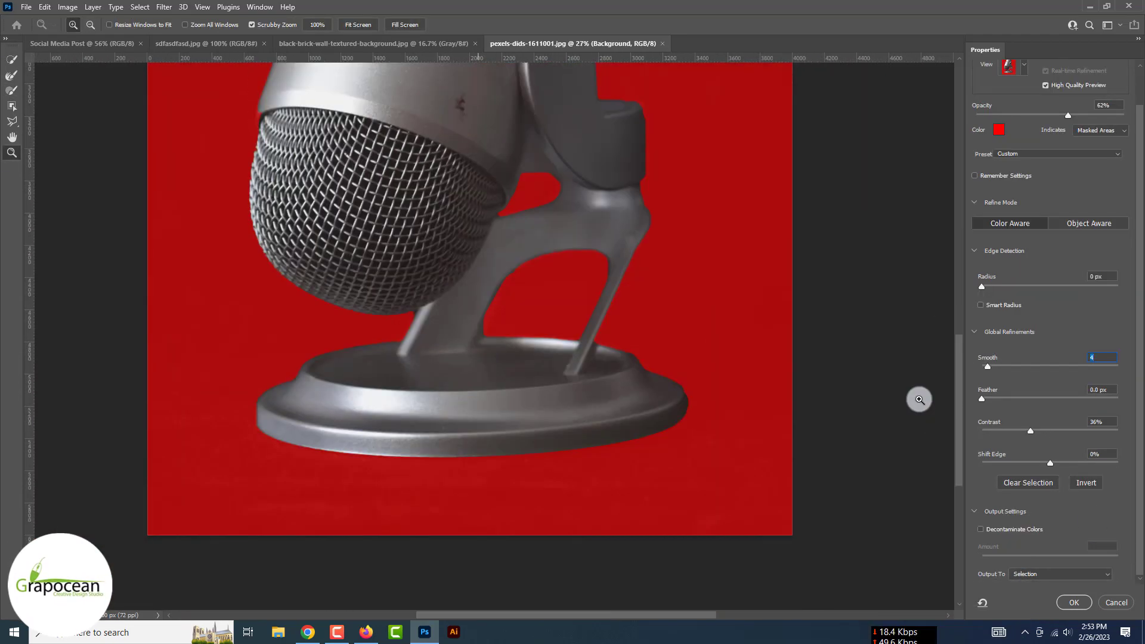
left_click(12, 76)
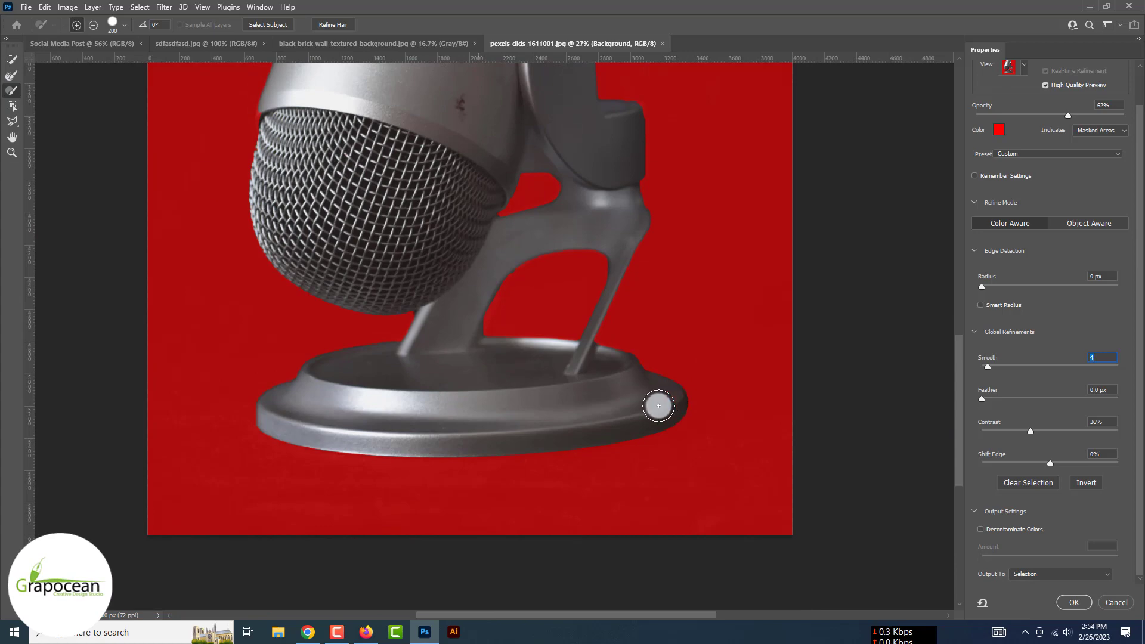
Refine edges to exclude the gap between the microphone body and stand
mouse_move(658, 406)
left_mouse_down()
mouse_move(435, 486)
mouse_move(434, 240)
left_mouse_up()
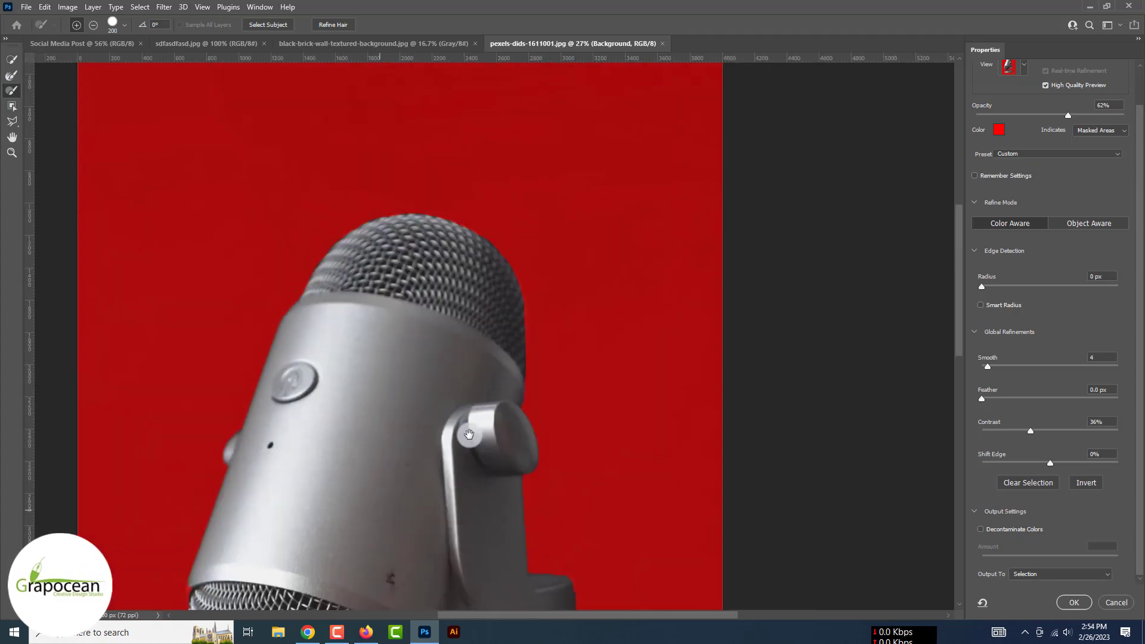
left_click_drag(745, 65, 565, 235)
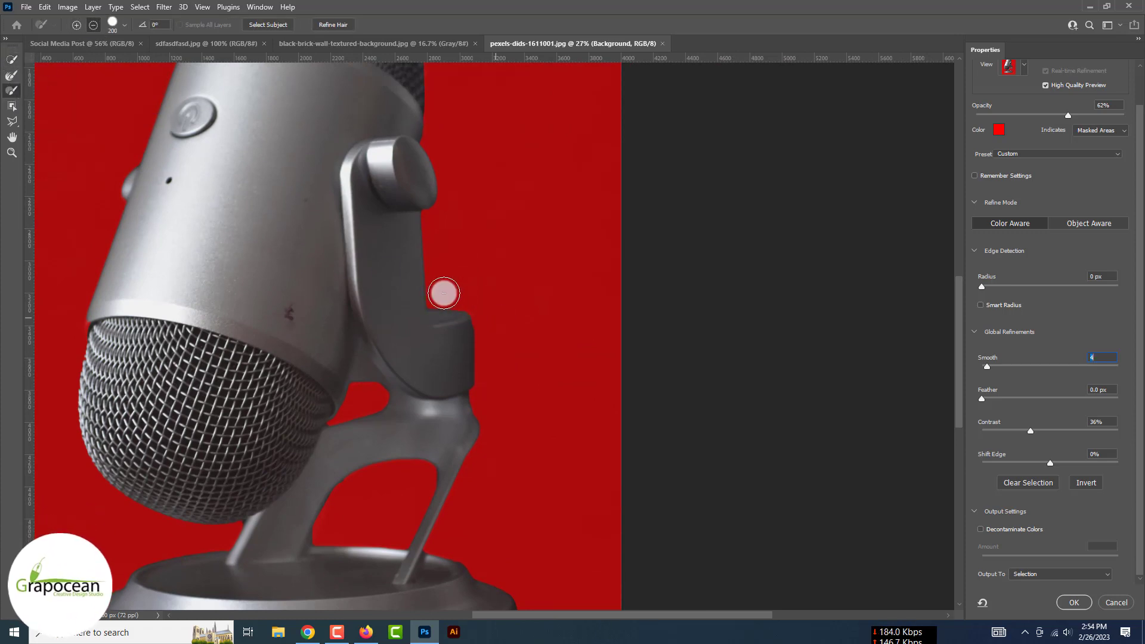
scroll(463, 360, "down", 2)
scroll(471, 320, "down", 2)
scroll(506, 346, "left", 2)
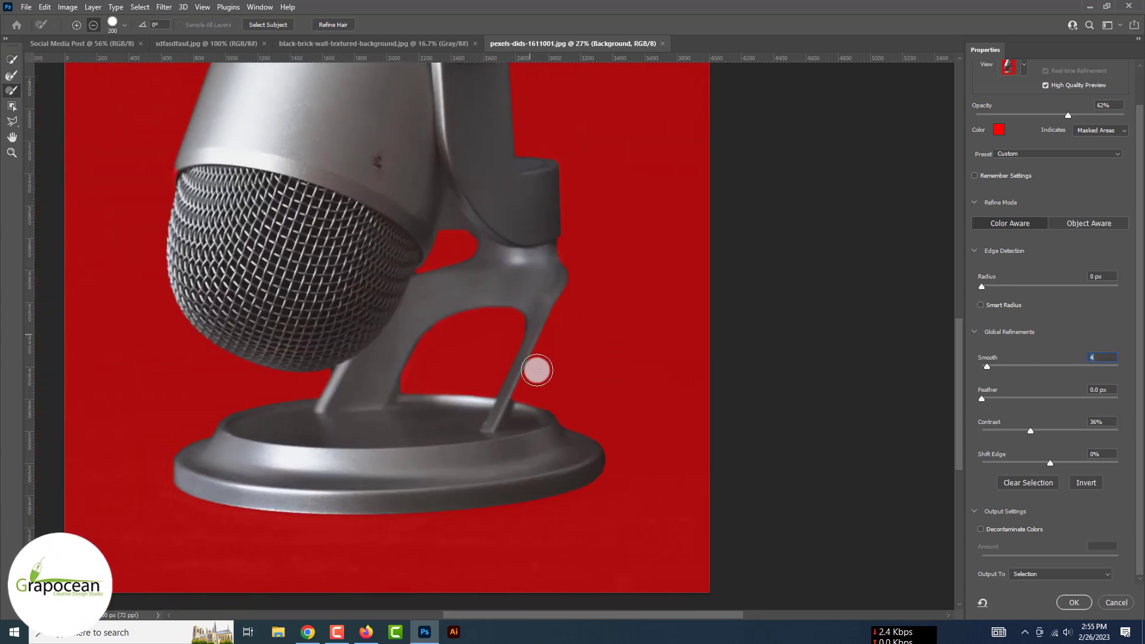
scroll(559, 440, "up", 1)
scroll(536, 506, "left", 1)
scroll(417, 489, "up", 3)
scroll(325, 470, "left", 1)
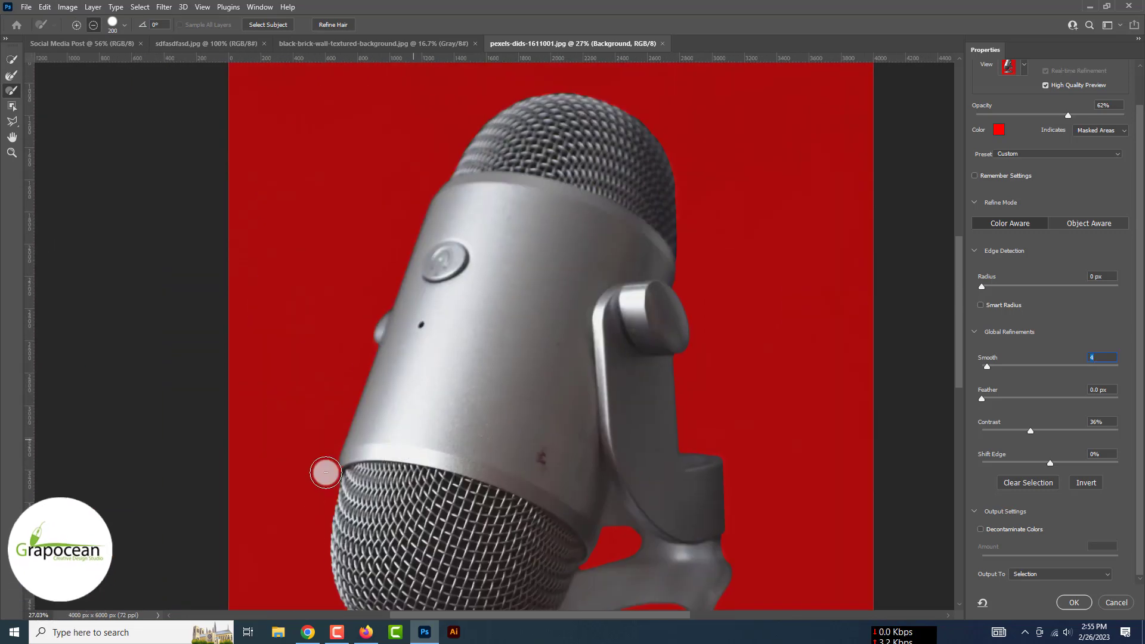
scroll(328, 472, "up", 6)
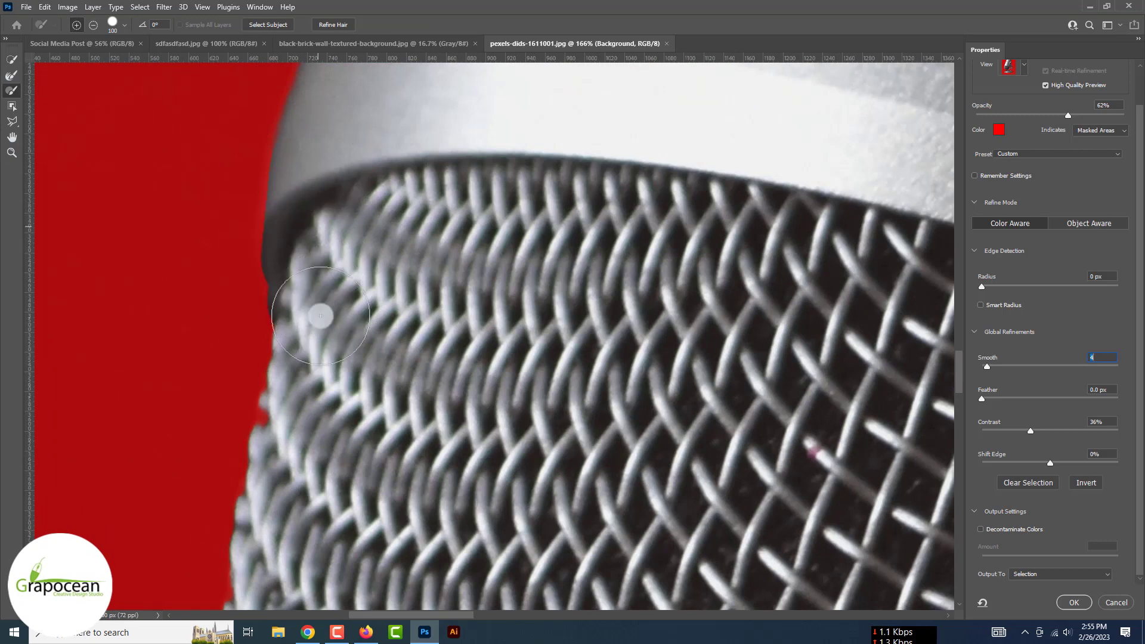
scroll(328, 274, "down", 5)
scroll(298, 328, "right", 5)
key("ctrl+0")
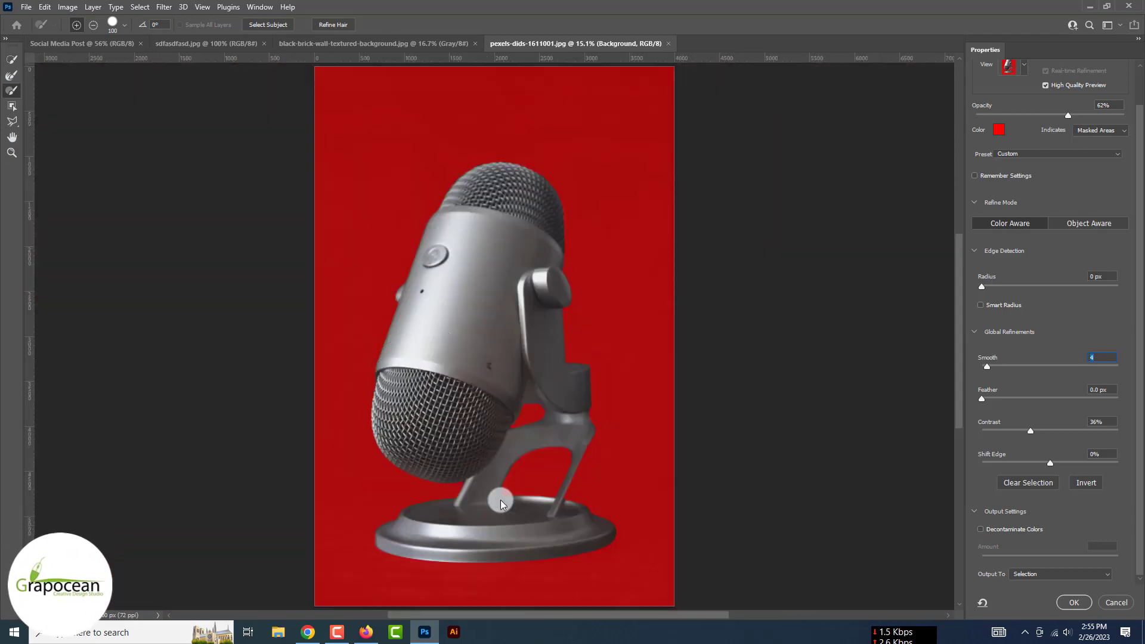
scroll(527, 426, "up", 5)
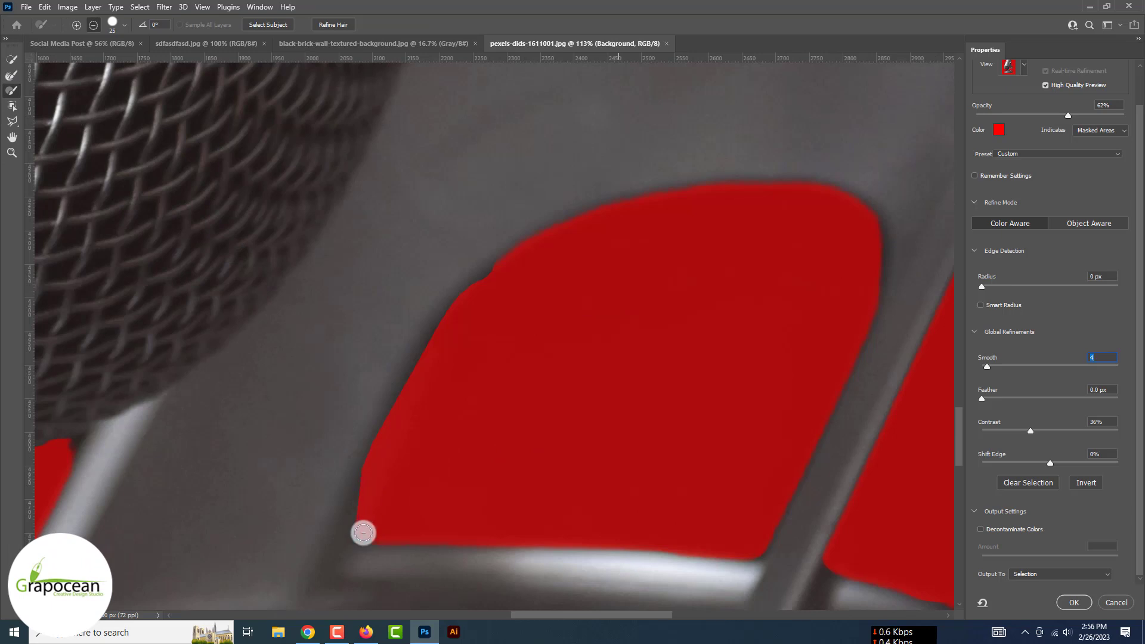
mouse_move(362, 501)
left_mouse_down()
mouse_move(493, 539)
mouse_move(624, 547)
left_mouse_up()
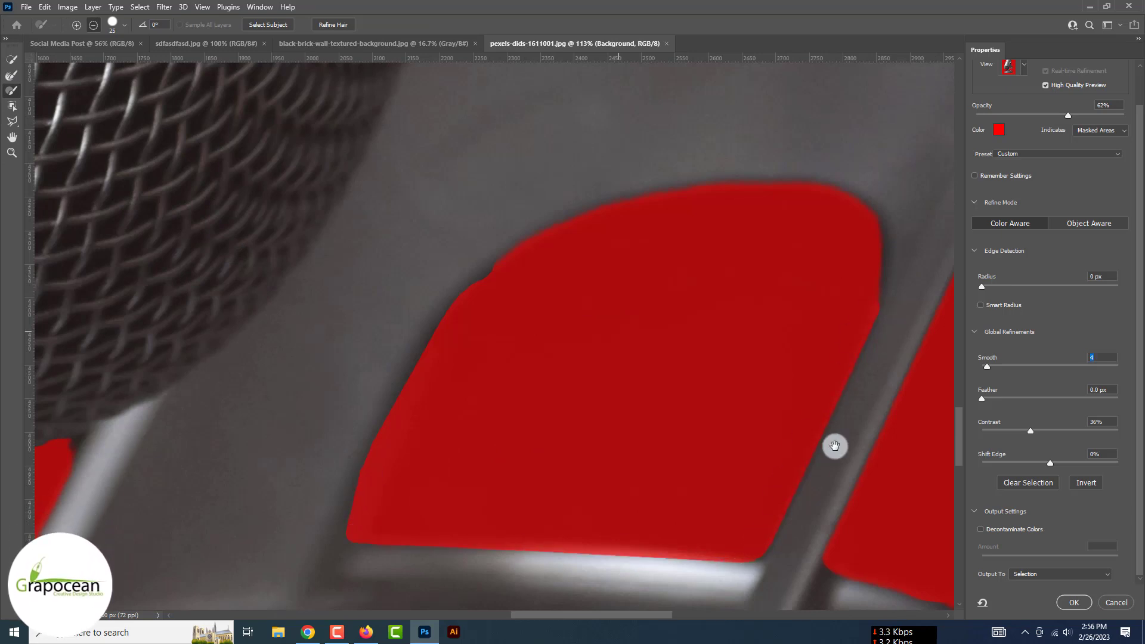
left_click_drag(835, 446, 746, 572)
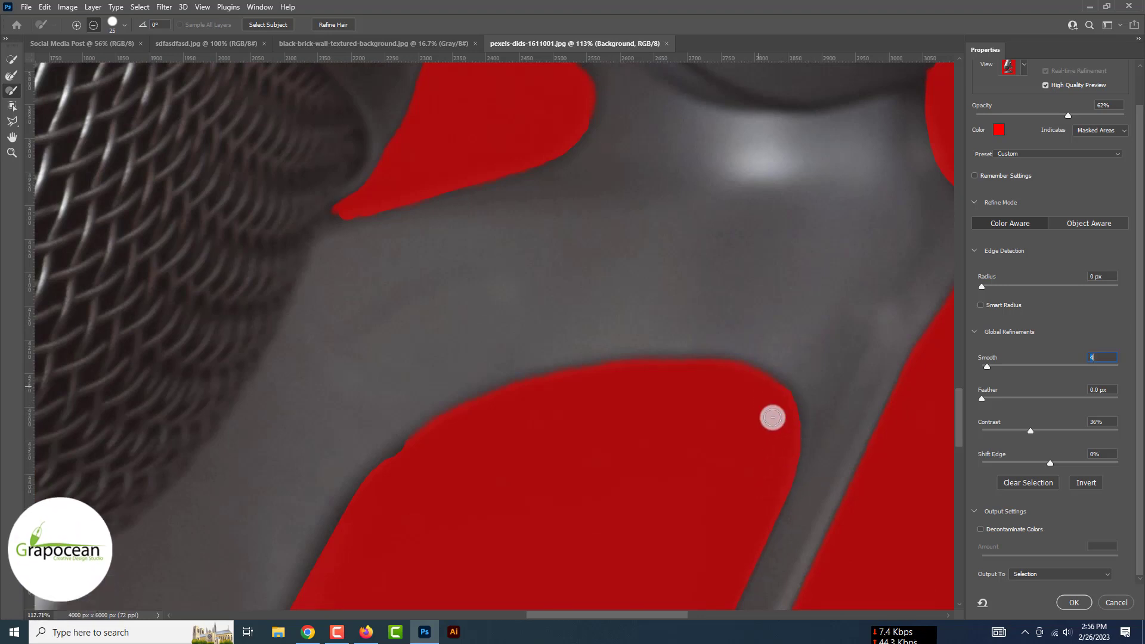
mouse_move(772, 417)
left_mouse_down()
mouse_move(394, 297)
mouse_move(571, 343)
left_mouse_up()
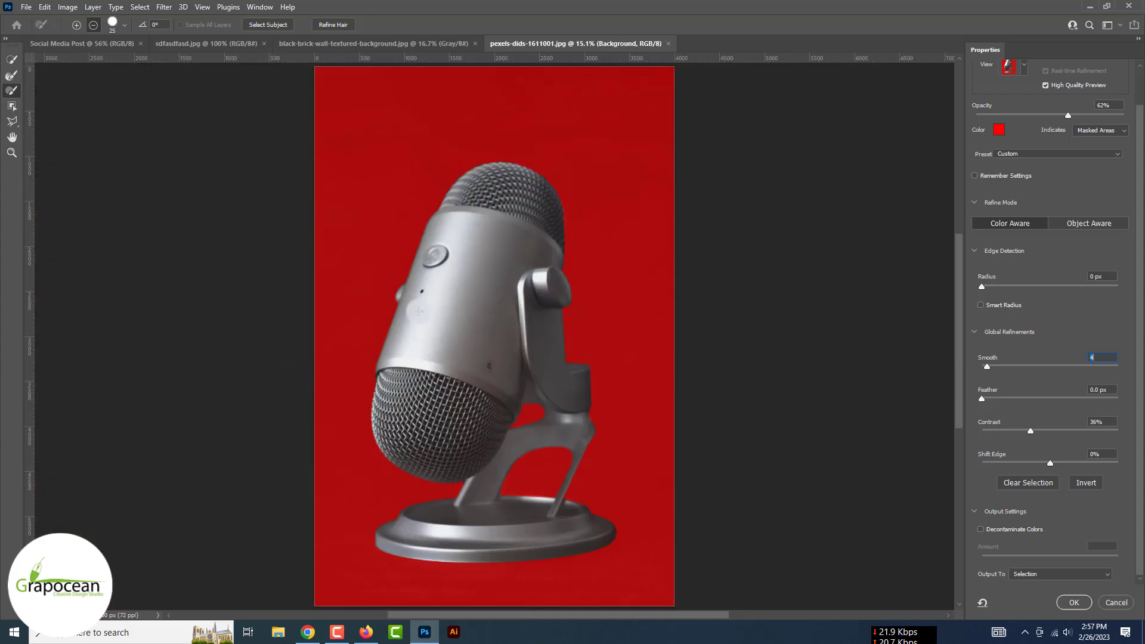
Refine the grille's right edge and make the mask overlay 100% opaque
scroll(770, 220, "up", 1)
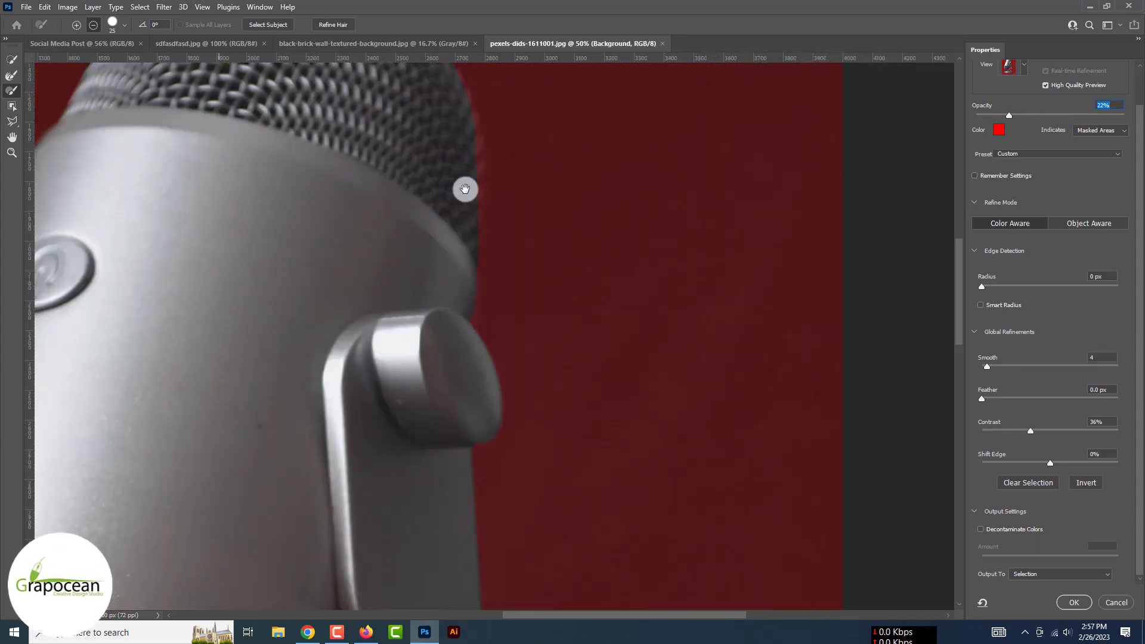
left_click_drag(487, 396, 467, 224)
left_click_drag(485, 268, 478, 153)
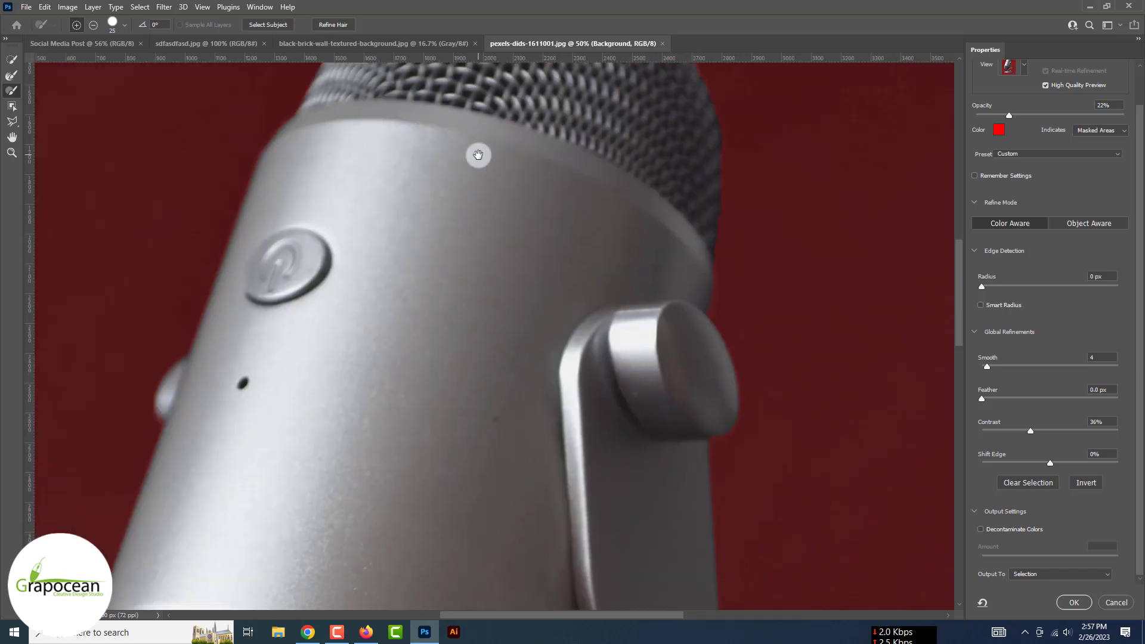
type("100")
key("Return")
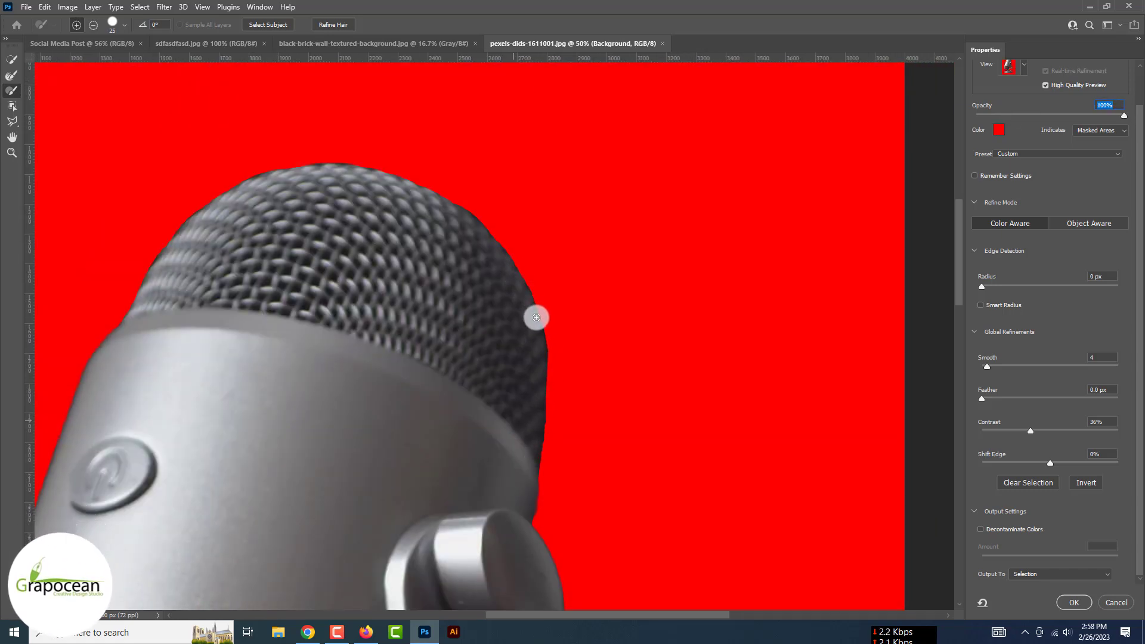
left_click(536, 245, "ctrl")
scroll(391, 255, "left", 10)
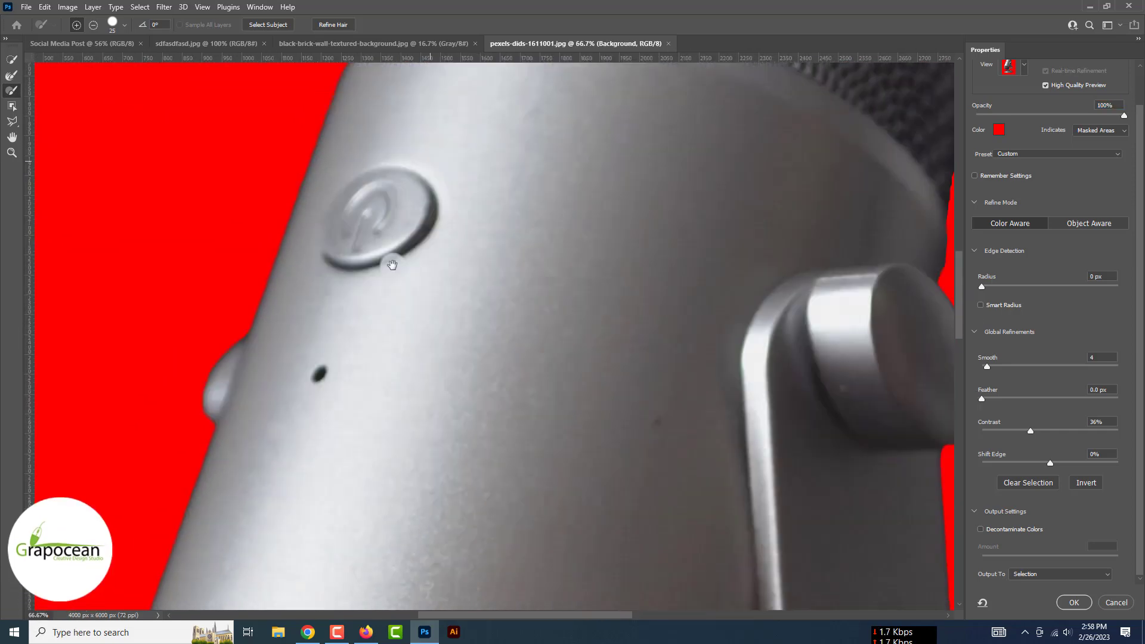
key("ctrl+plus")
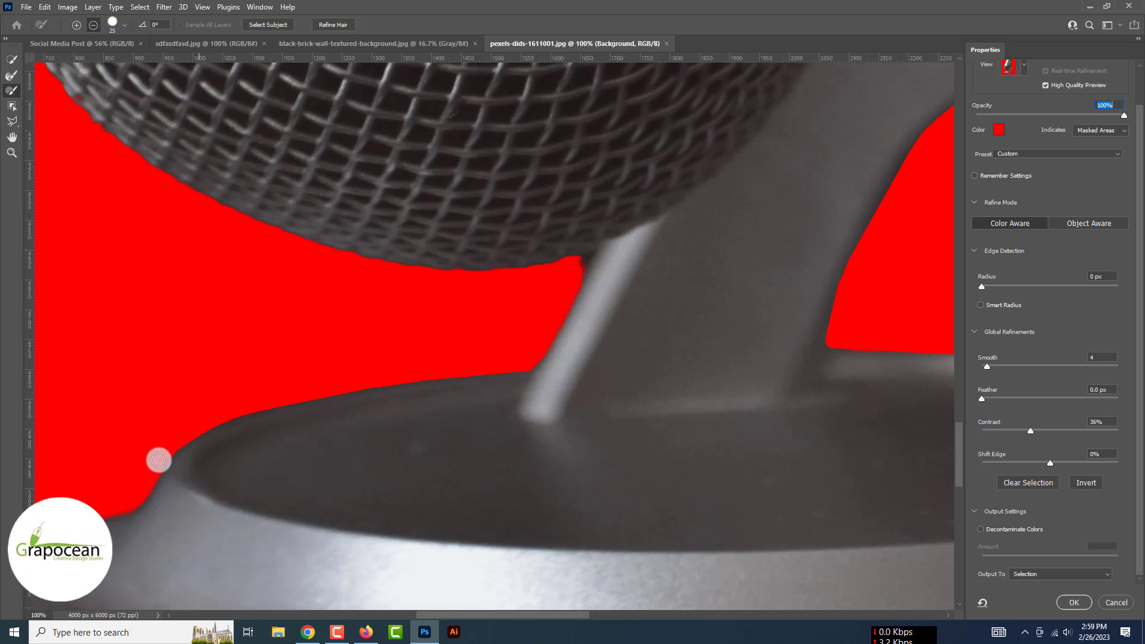
Clean up the base's left edge and output as a new layer with layer mask
scroll(412, 392, "down", 3)
scroll(412, 392, "left", 5)
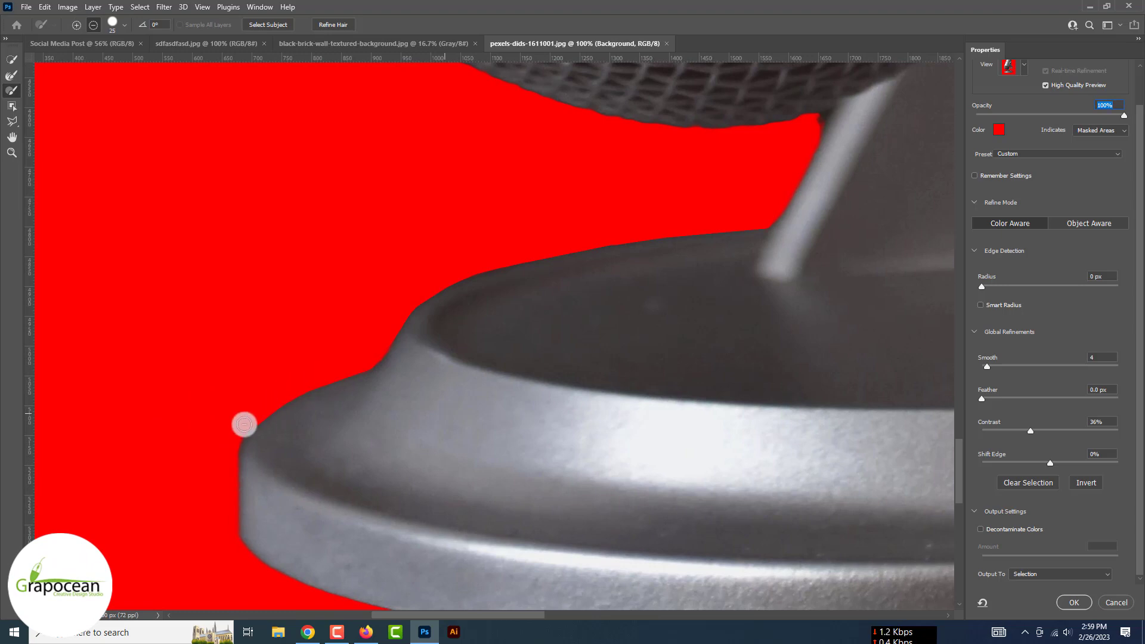
scroll(358, 478, "down", 2)
scroll(358, 477, "right", 1)
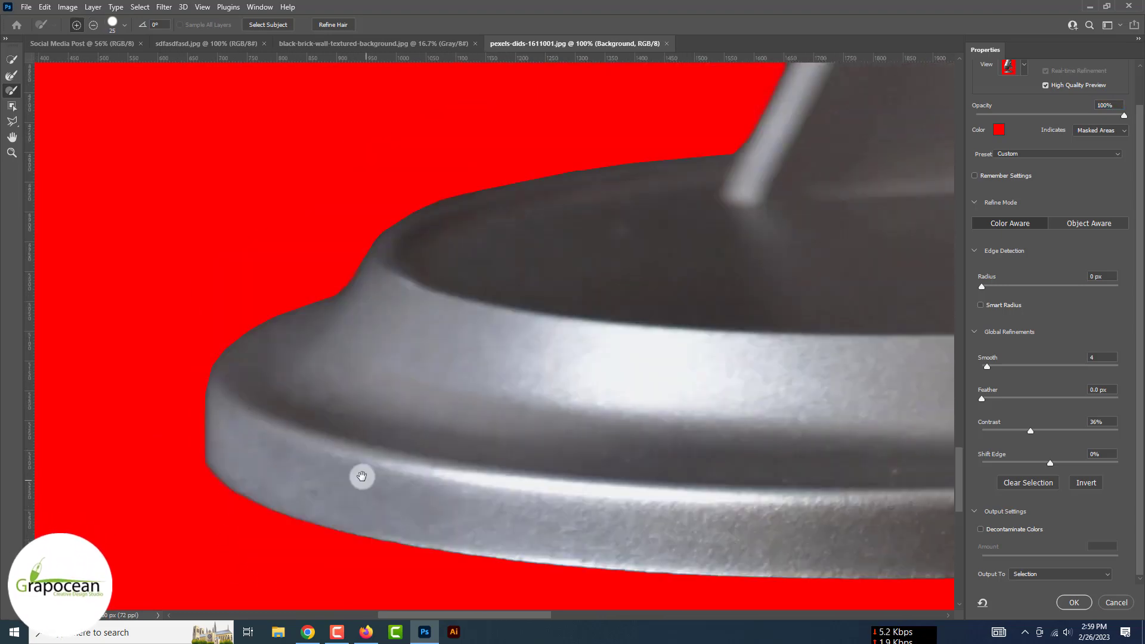
left_click_drag(218, 381, 331, 295)
scroll(611, 320, "right", 10)
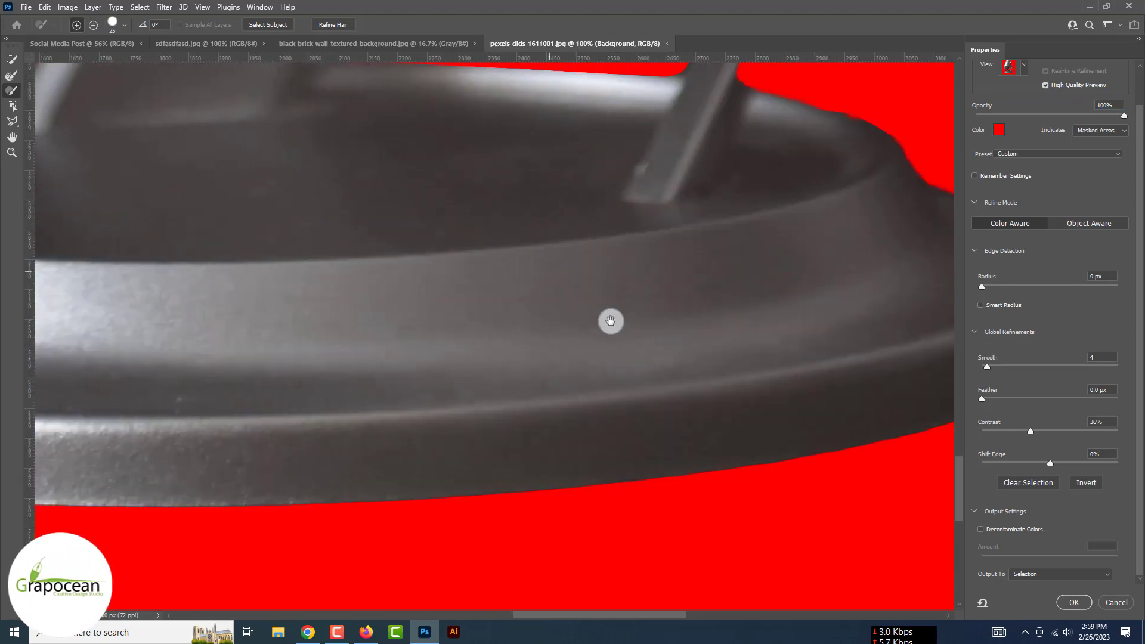
scroll(520, 385, "right", 8)
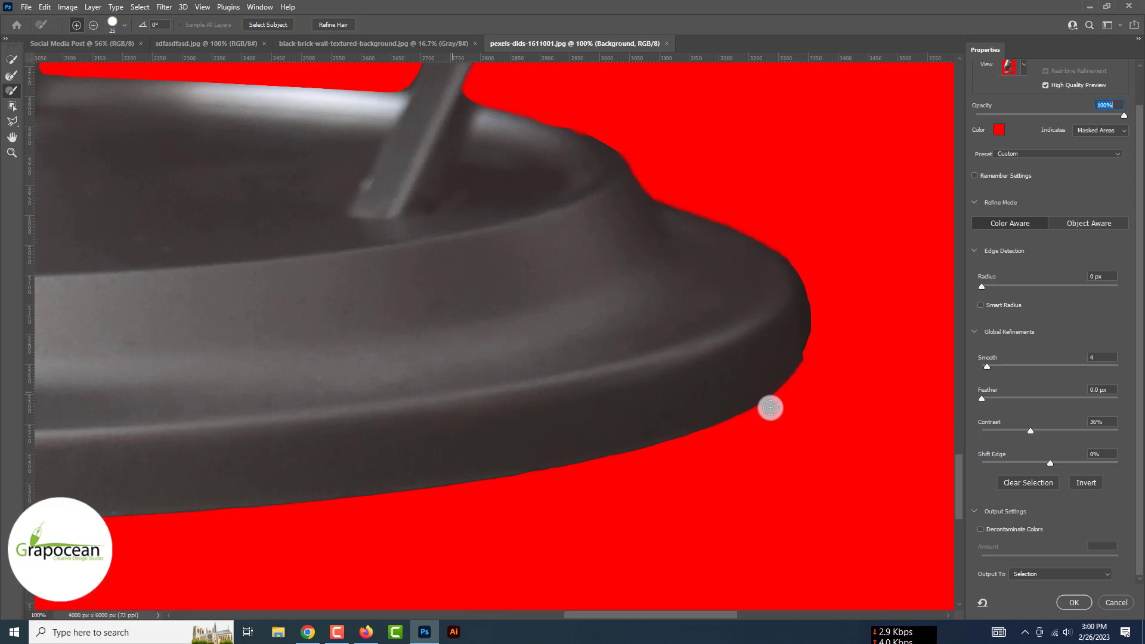
scroll(804, 373, "down", 2)
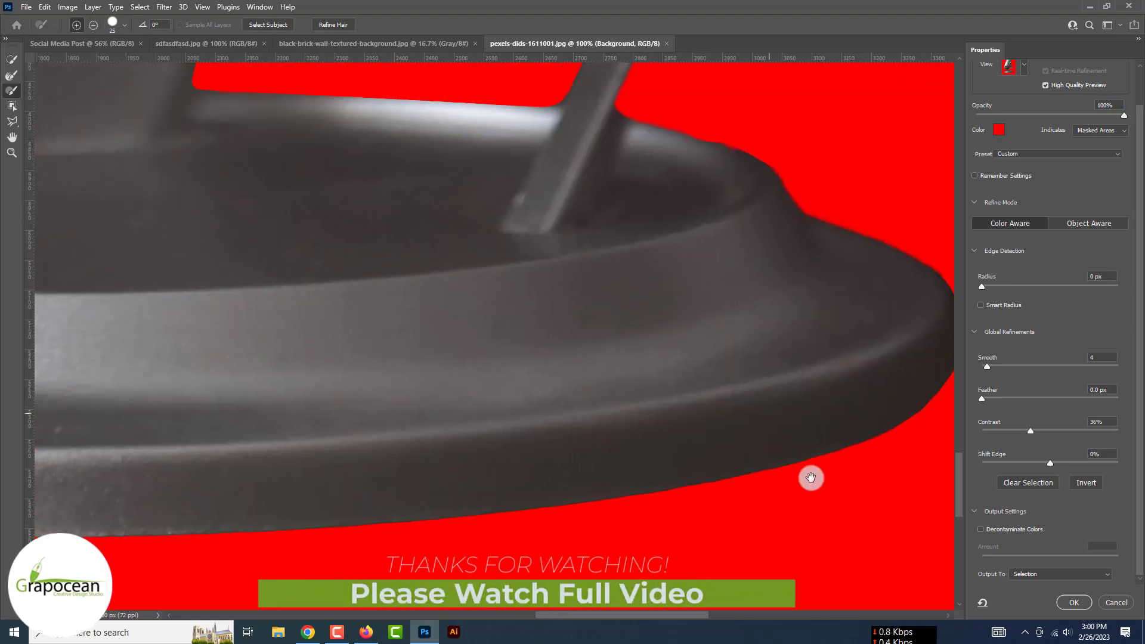
mouse_move(811, 478)
left_mouse_down()
mouse_move(481, 304)
mouse_move(668, 335)
left_mouse_up()
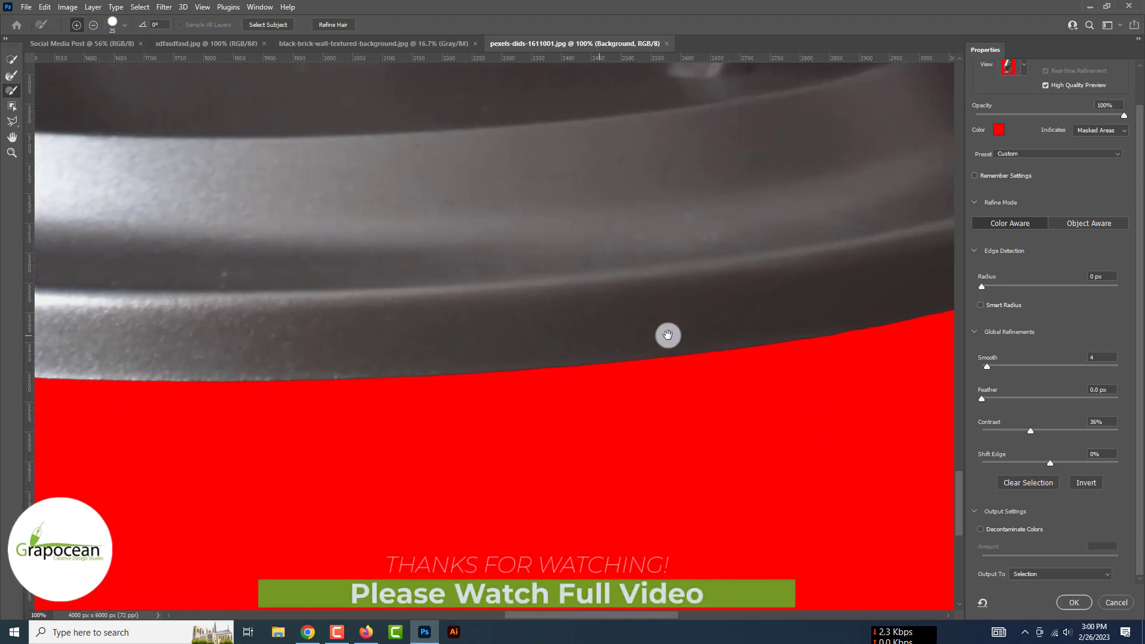
key("ctrl+0")
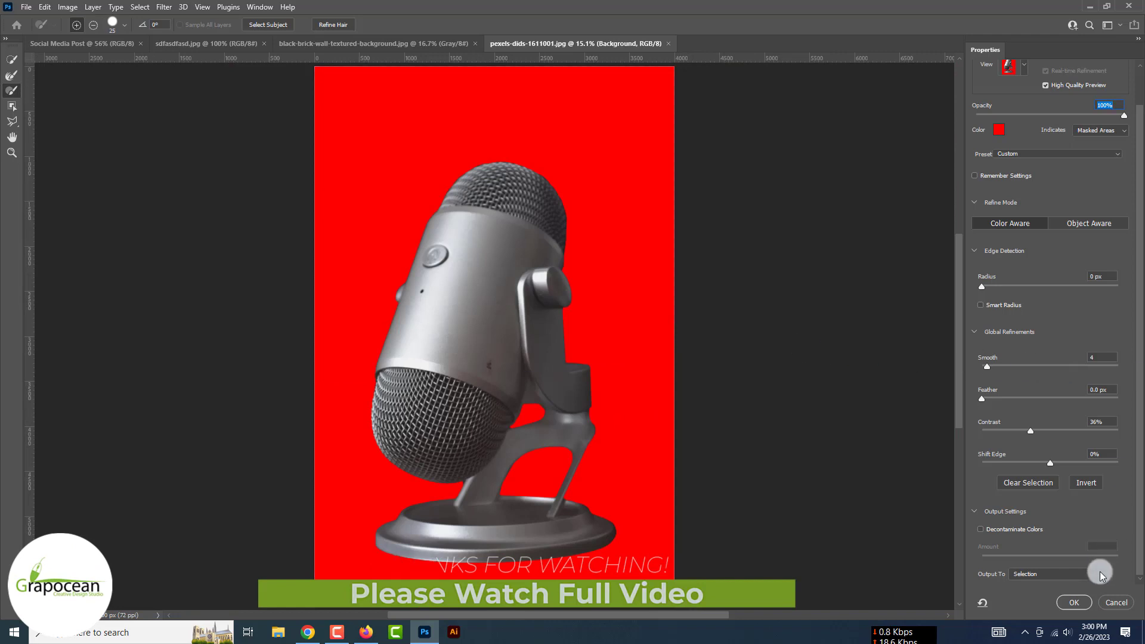
left_click(1060, 573)
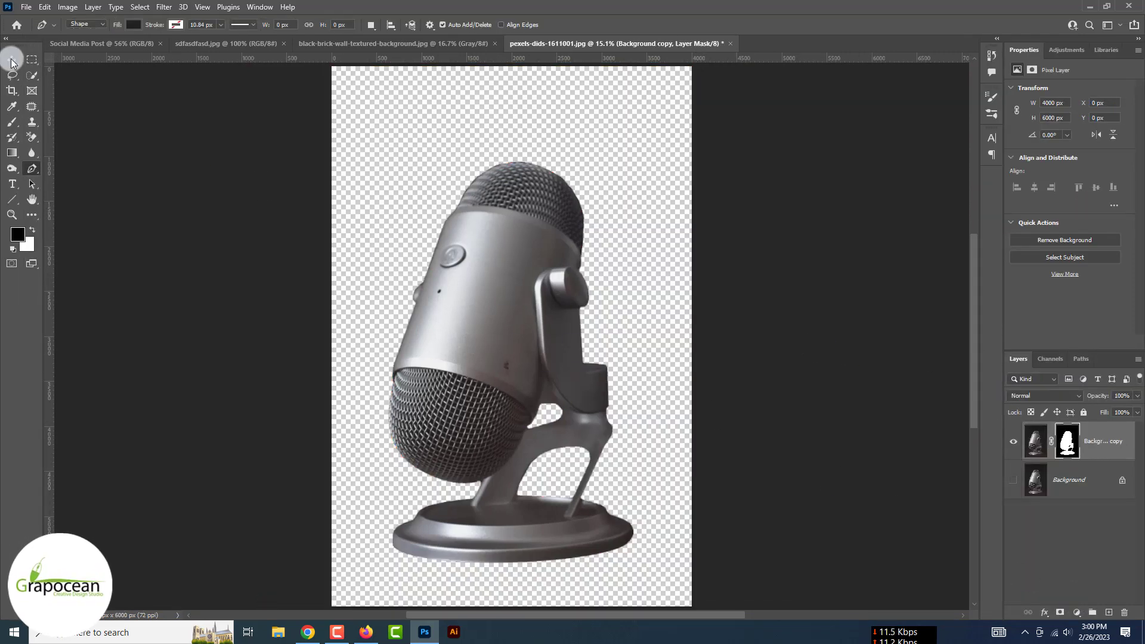
Move the microphone into Social Media Post as a scaled-down smart object, then view the brick wall
left_click_drag(387, 176, 396, 281)
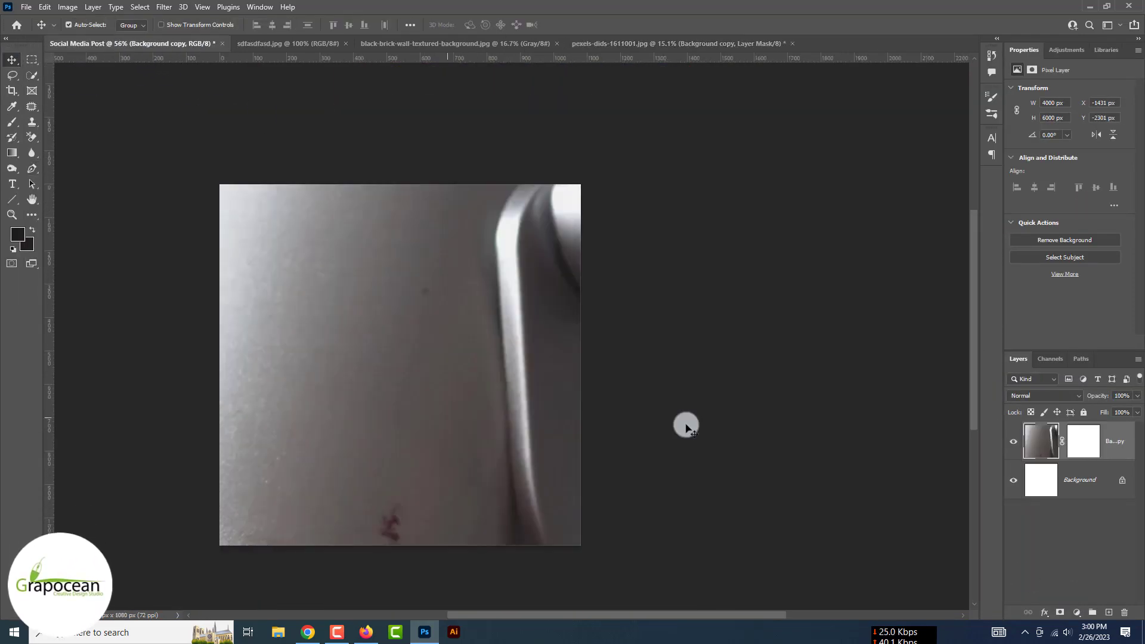
right_click(1128, 438)
left_click(1043, 281)
key("ctrl+t")
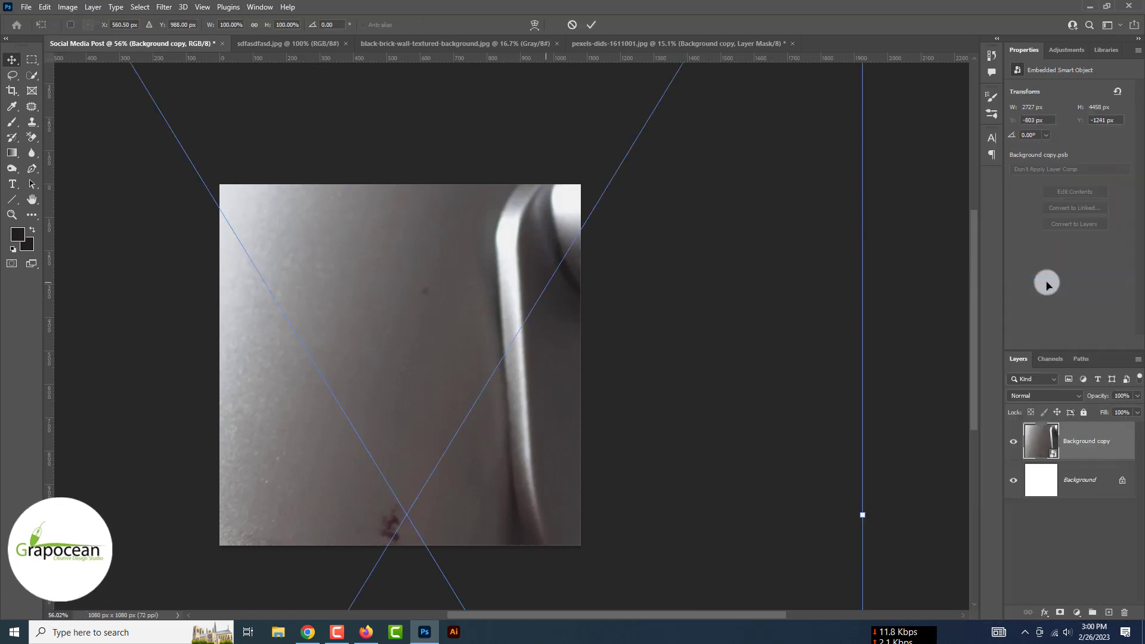
key("ctrl+minus")
key("ctrl+minus")
key("ctrl+minus")
mouse_move(226, 81)
left_mouse_down()
mouse_move(450, 468)
mouse_move(423, 316)
left_mouse_up()
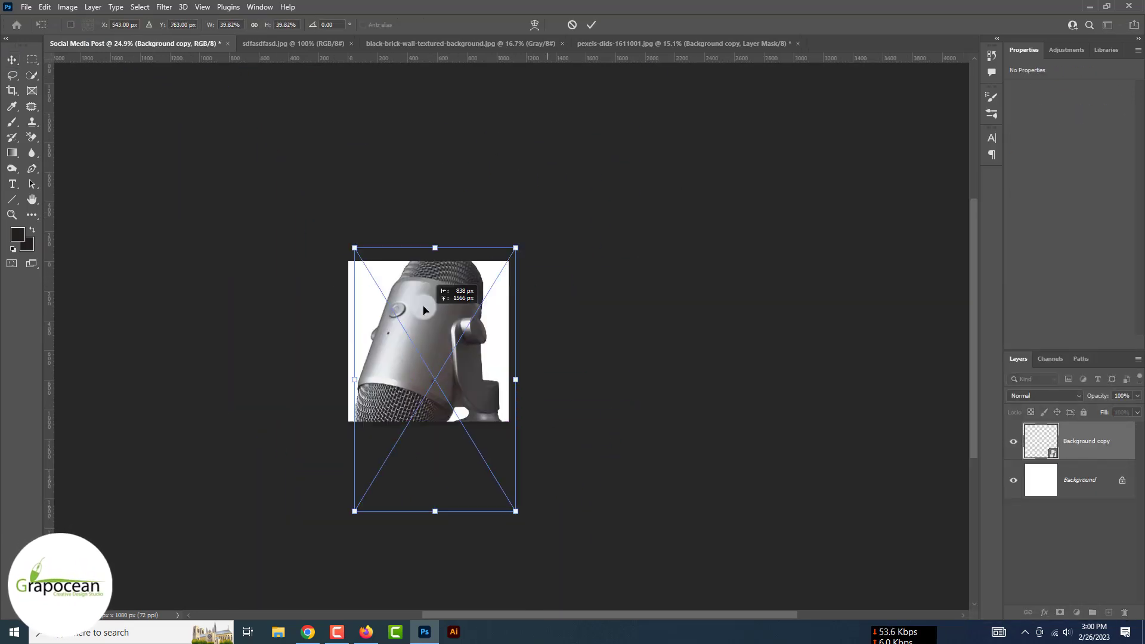
mouse_move(501, 230)
left_mouse_down()
mouse_move(419, 386)
mouse_move(427, 380)
left_mouse_up()
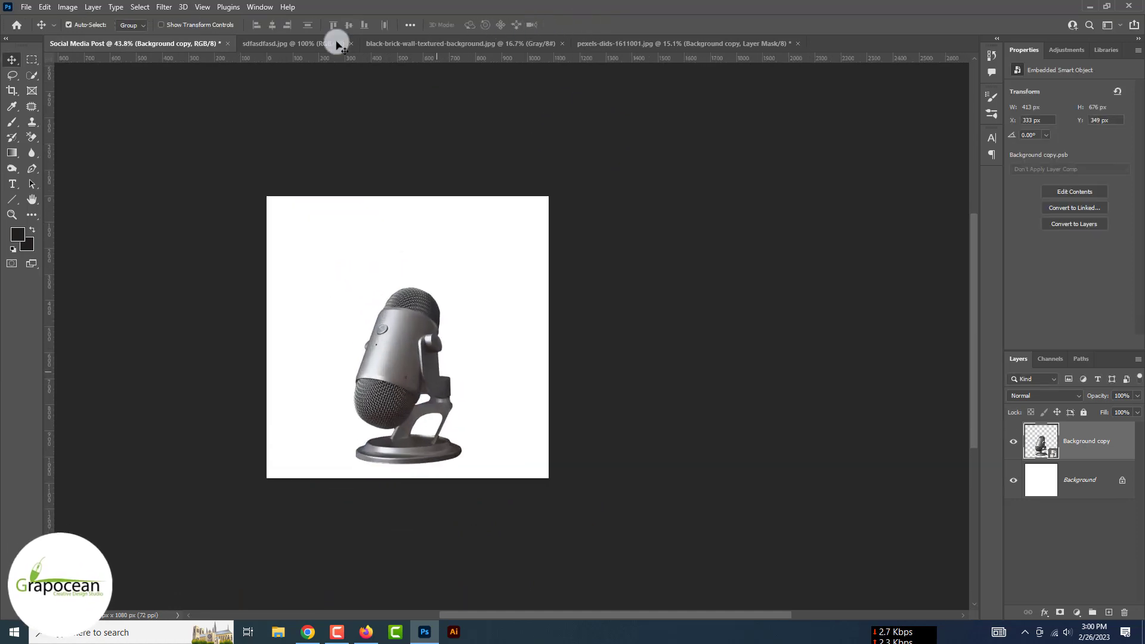
left_click(292, 43)
left_click(446, 43)
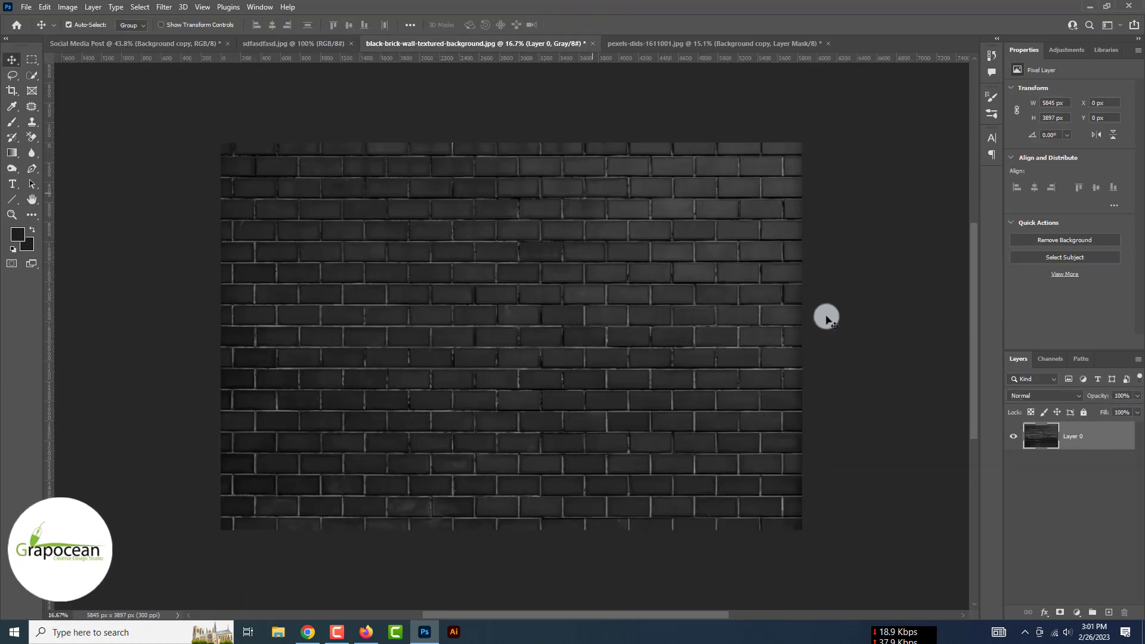
Bring the brick wall into the post, place it below the microphone and scale it
mouse_move(823, 315)
left_mouse_down()
mouse_move(167, 44)
mouse_move(477, 334)
left_mouse_up()
left_click_drag(1117, 449, 1103, 492)
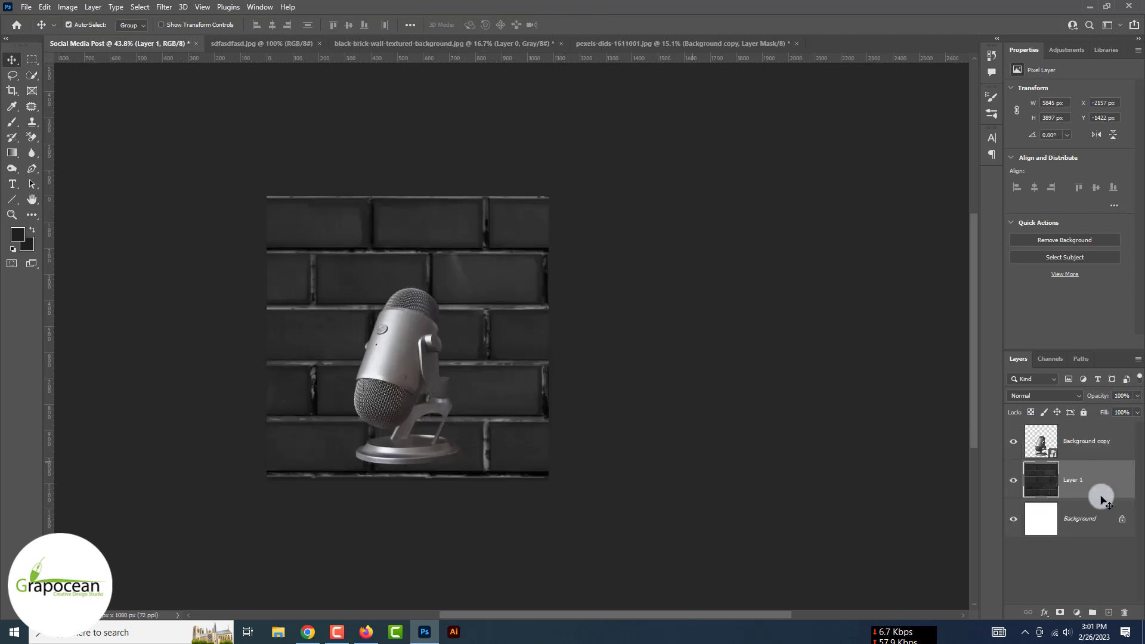
key("ctrl+t")
key("ctrl+0")
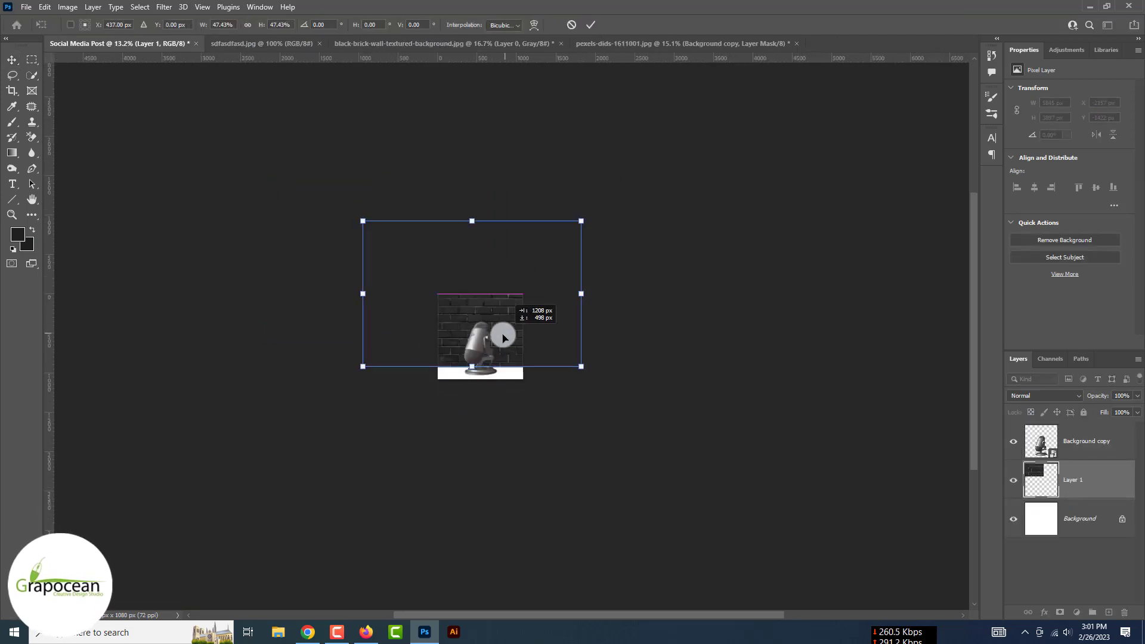
scroll(483, 343, "up", 3)
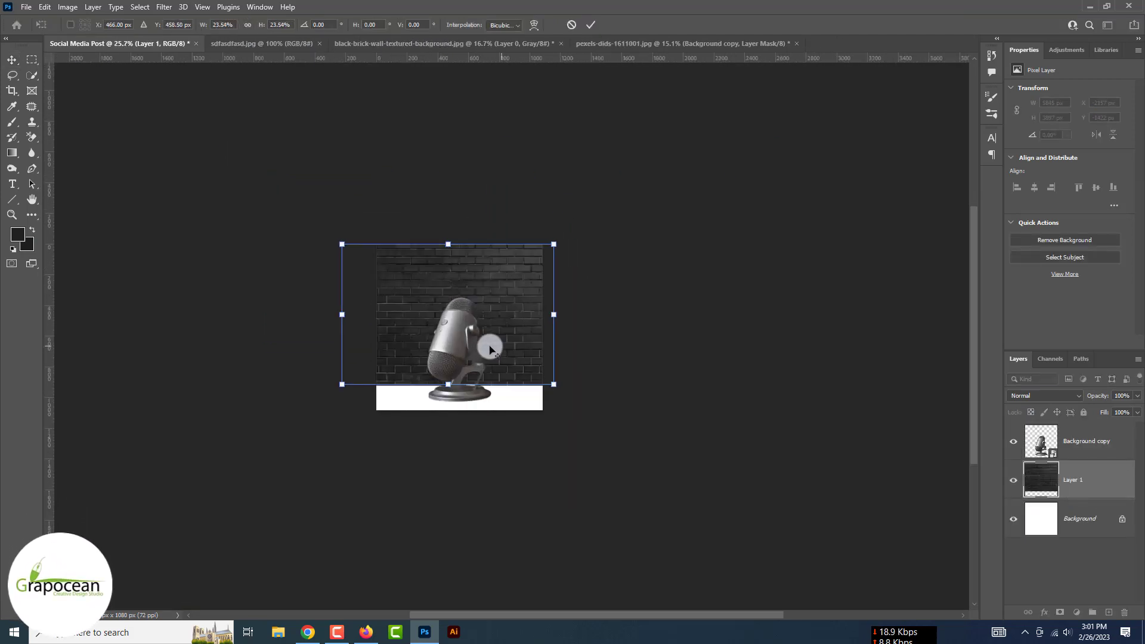
scroll(486, 348, "up", 3)
left_click(590, 24)
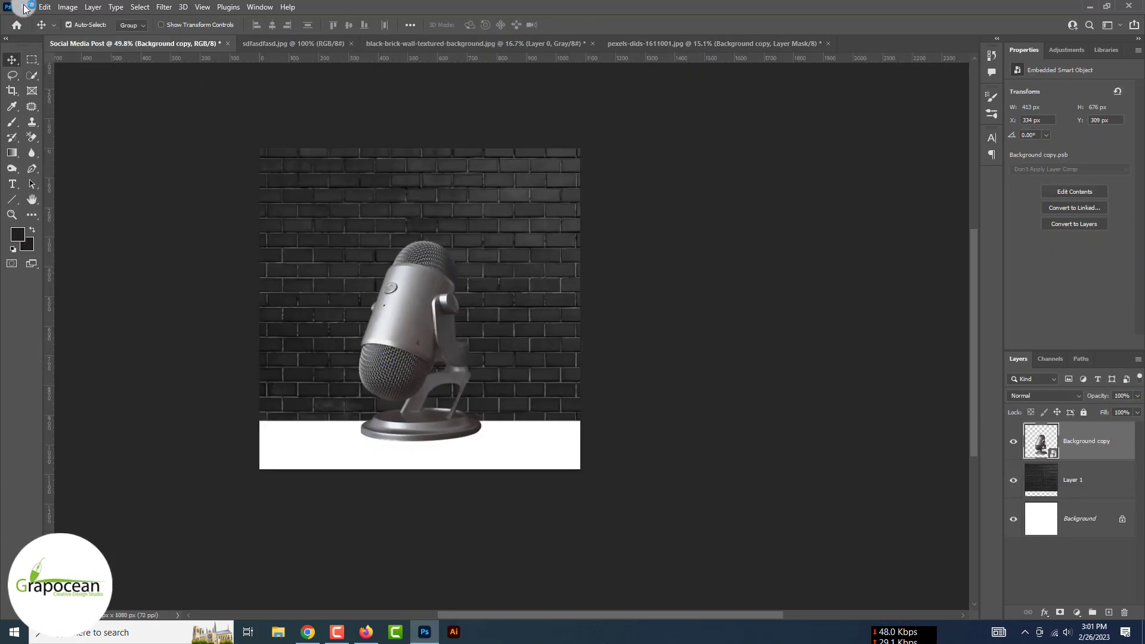
Open the stone texture and drag it into the post below the microphone
key("ctrl+o")
left_click(813, 577)
left_click_drag(585, 266, 612, 241)
key("ctrl+bracketleft")
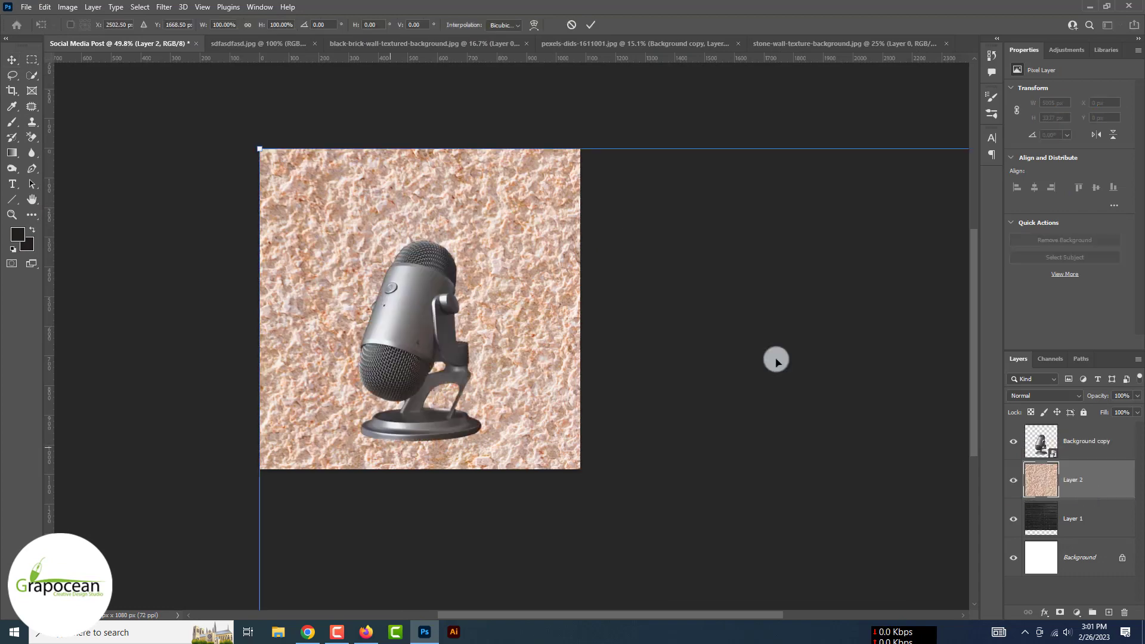
Stretch the stone texture into a perspective floor strip at the bottom and reposition the brick wall
right_click(1086, 478)
left_click(1012, 281)
key("ctrl+t")
mouse_move(280, 227)
left_mouse_down()
mouse_move(544, 495)
mouse_move(378, 428)
left_mouse_up()
left_click_drag(238, 357, 330, 418)
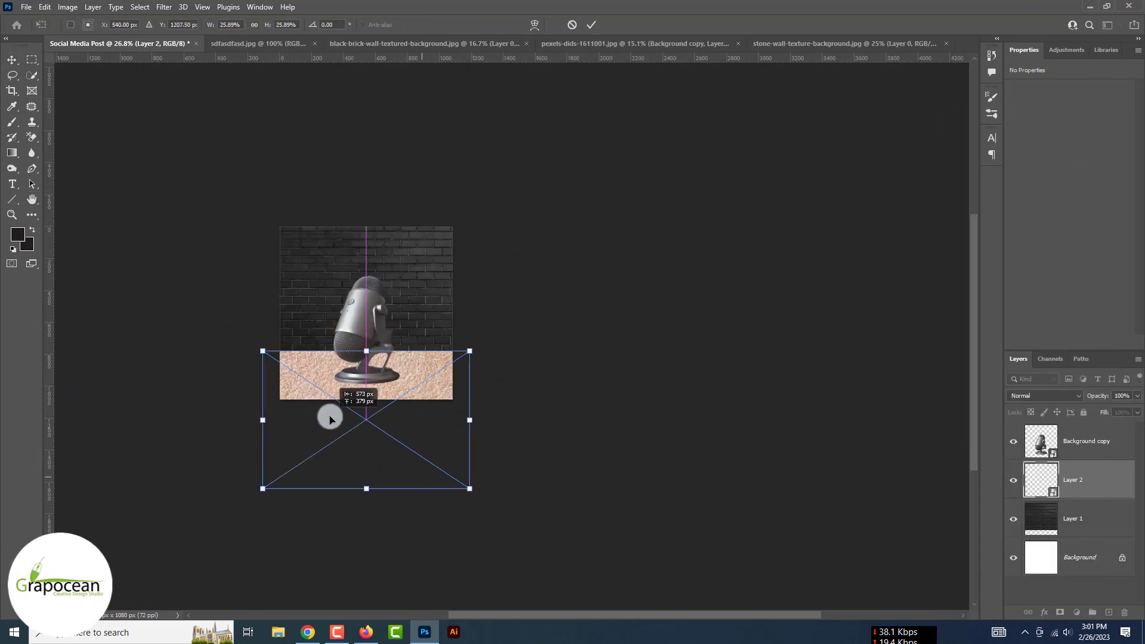
right_click(417, 383)
left_click(472, 476)
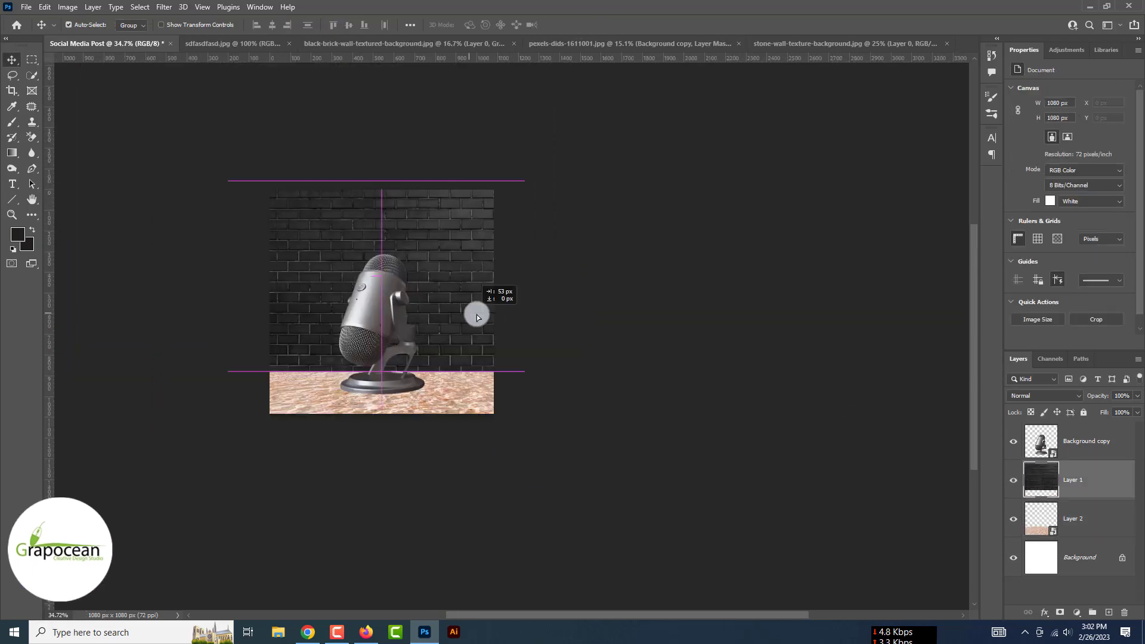
left_click_drag(477, 316, 472, 316)
scroll(463, 334, "up", 1)
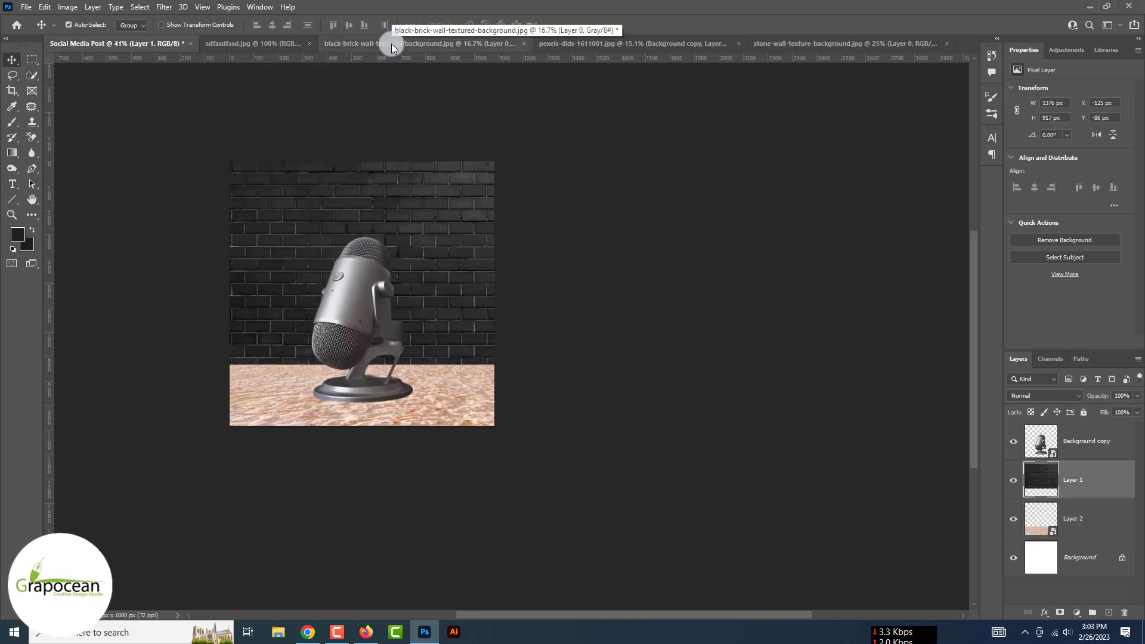
Bring in the fog image, enlarge it over the scene and blend it over the brick wall
left_click(828, 43)
left_click(125, 43)
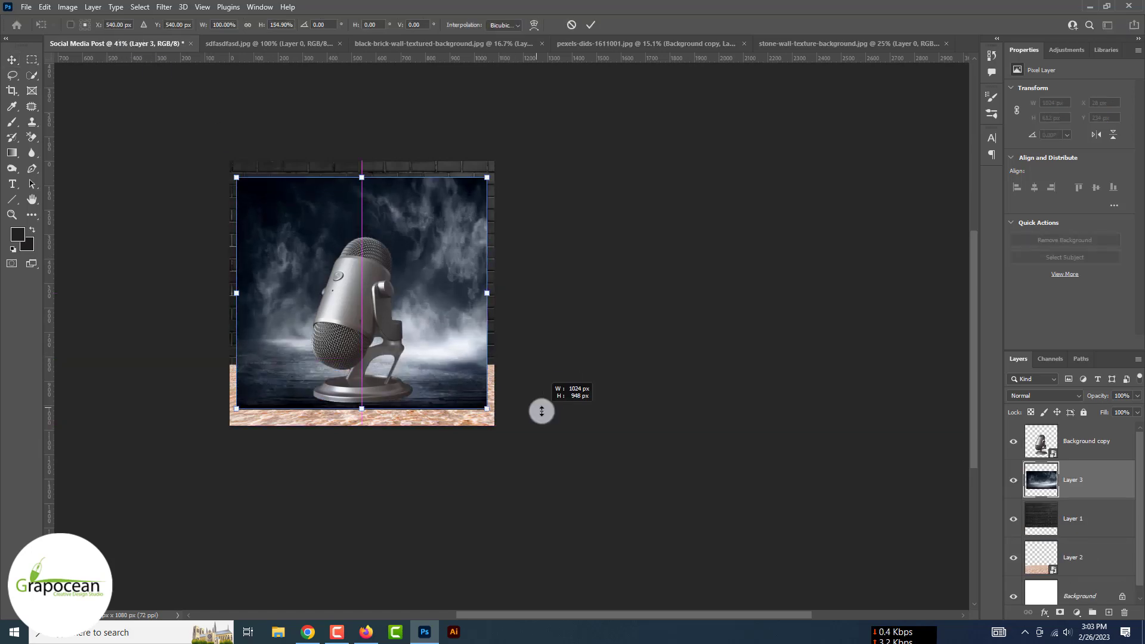
left_click_drag(541, 411, 549, 145)
key("Return")
left_click(1045, 395)
Add layer masks to the fog and brick wall layers, with a 2000 px brush ready
left_click(1054, 425)
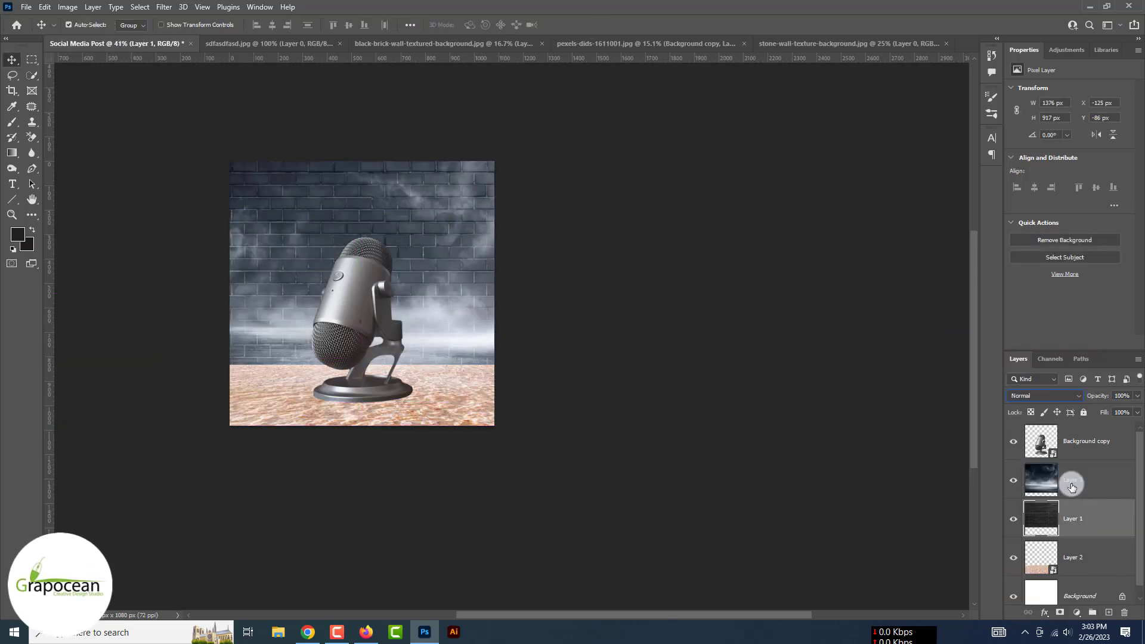
left_click(1060, 612)
key("b")
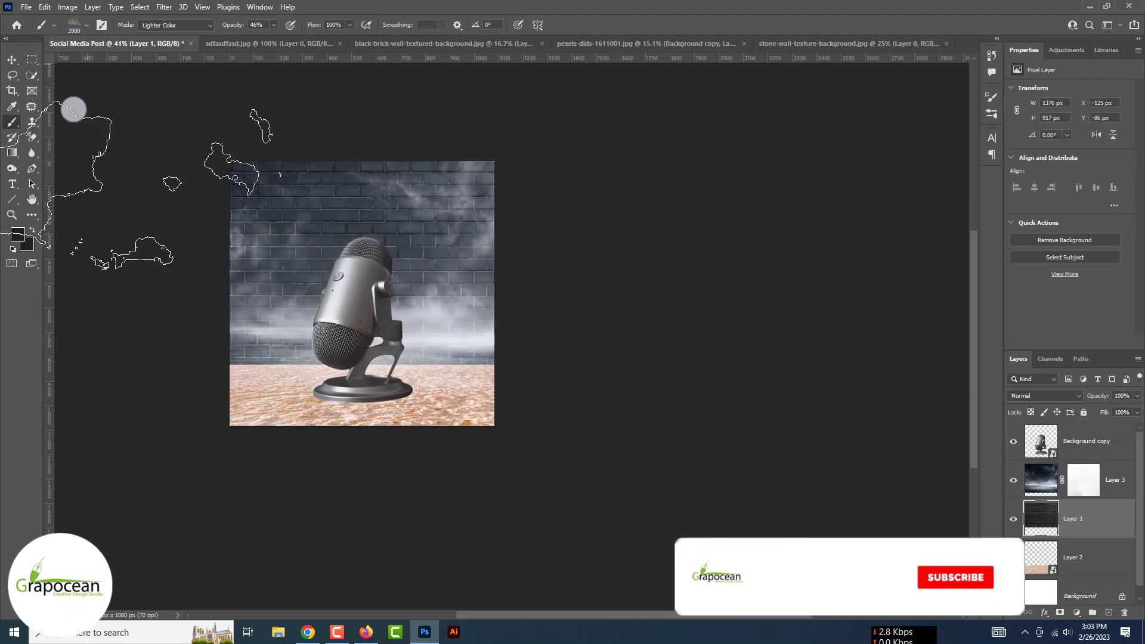
right_click(74, 109)
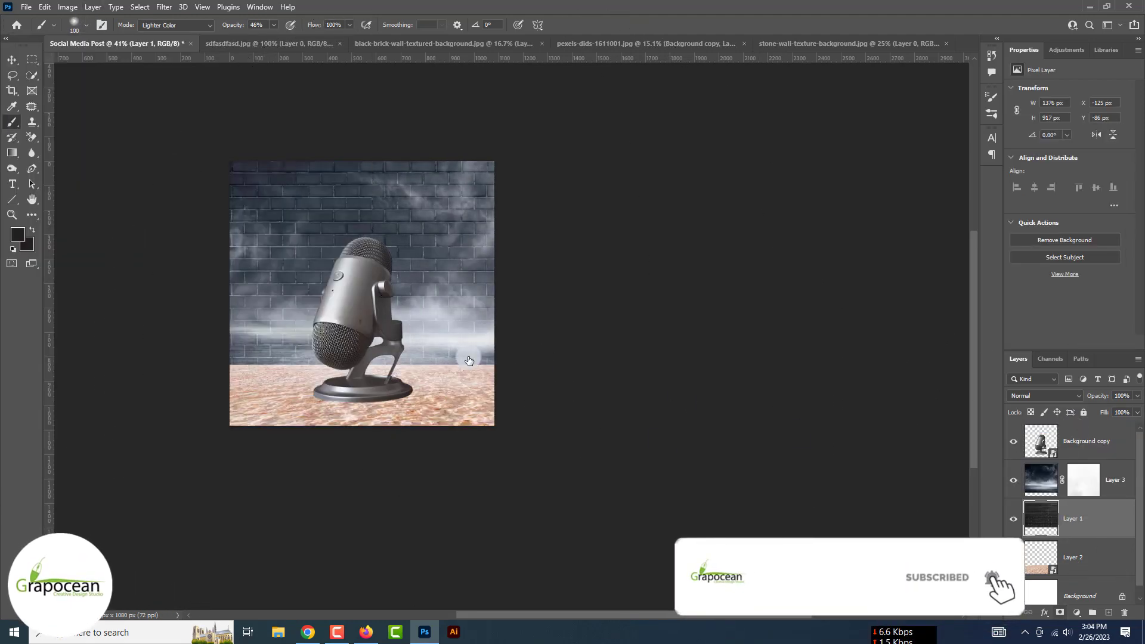
left_click(1060, 613)
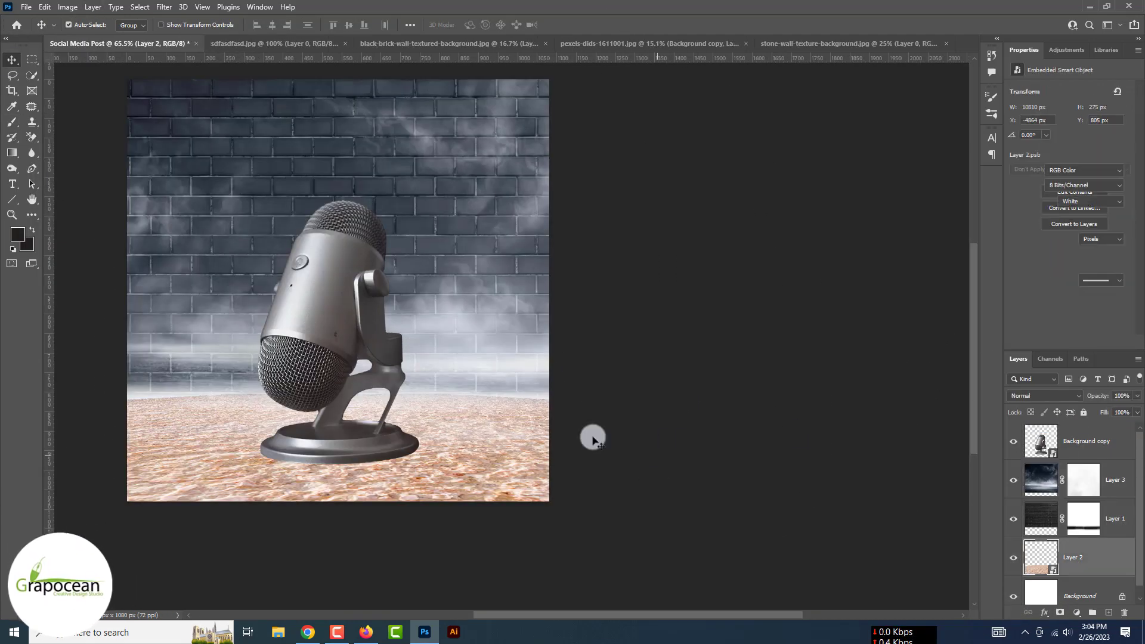
Add a Purples-preset Gradient Fill above the stone floor with a darker blend mode
left_click(1077, 613)
left_click(1049, 440)
left_click(880, 409)
left_click(959, 404)
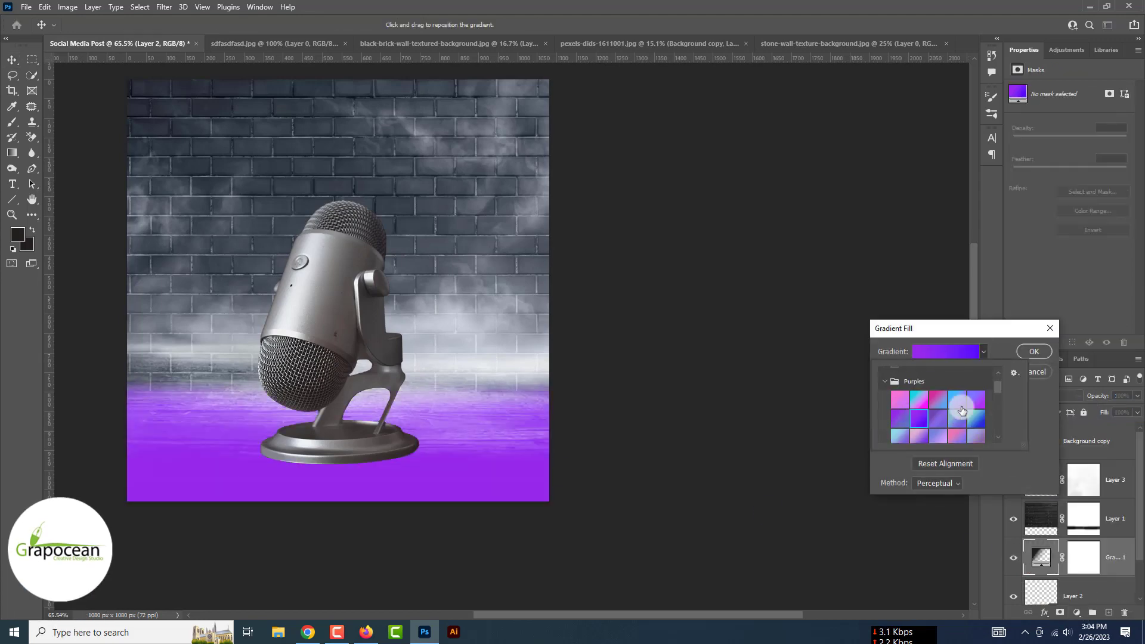
left_click(930, 350)
key("Return")
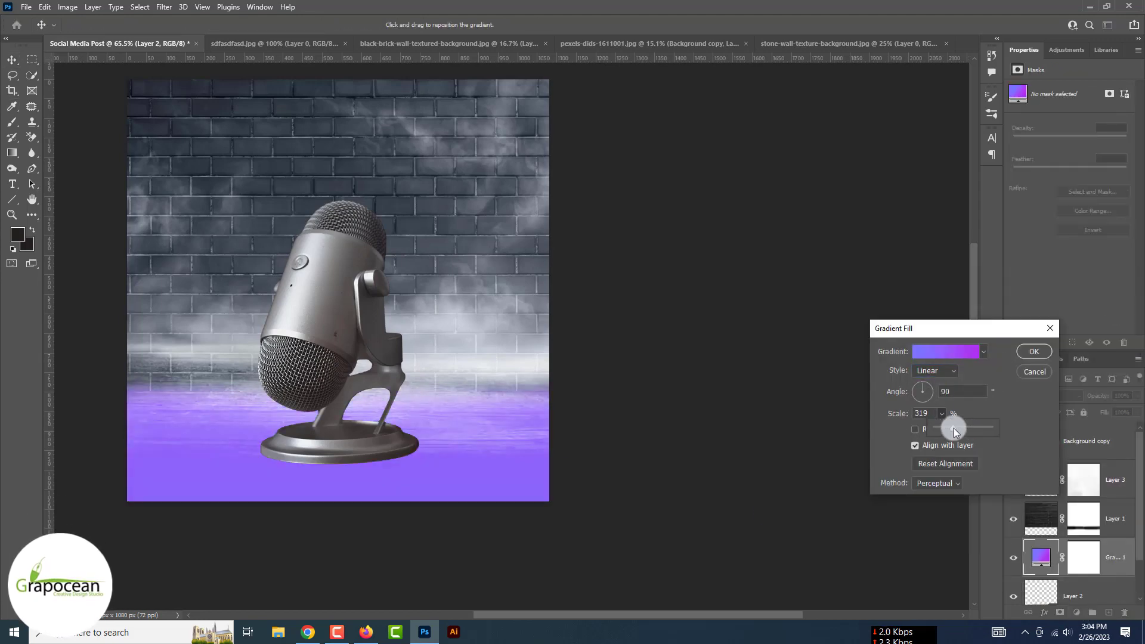
left_click(927, 393)
left_click(1037, 351)
left_click_drag(1115, 557, 1115, 547)
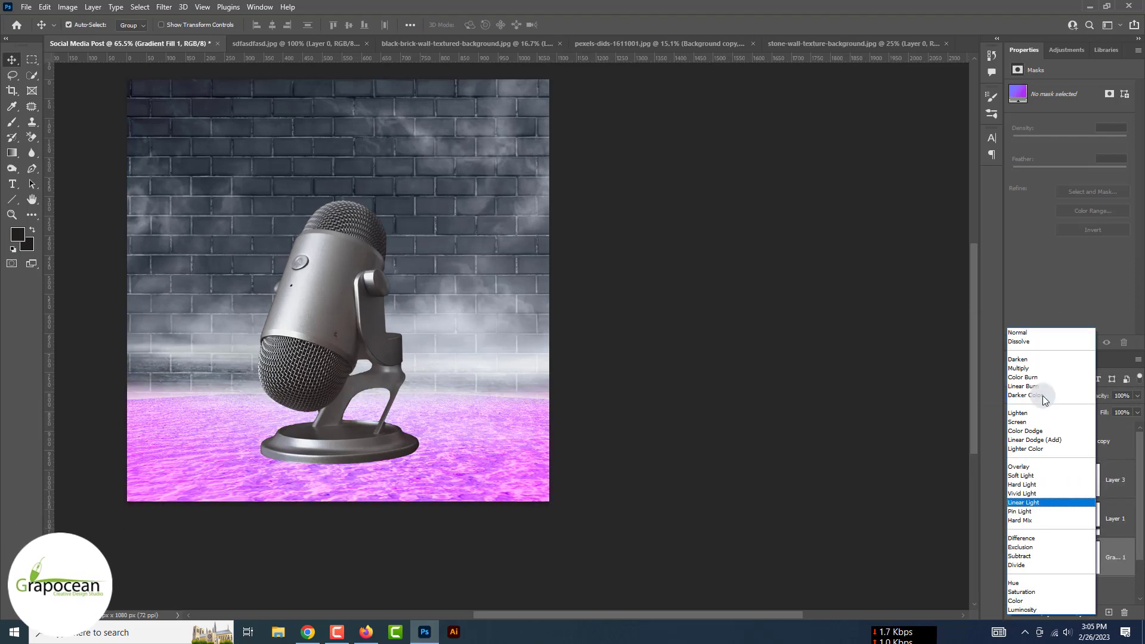
key("Down")
key("Down")
key("Down")
left_click(1043, 395)
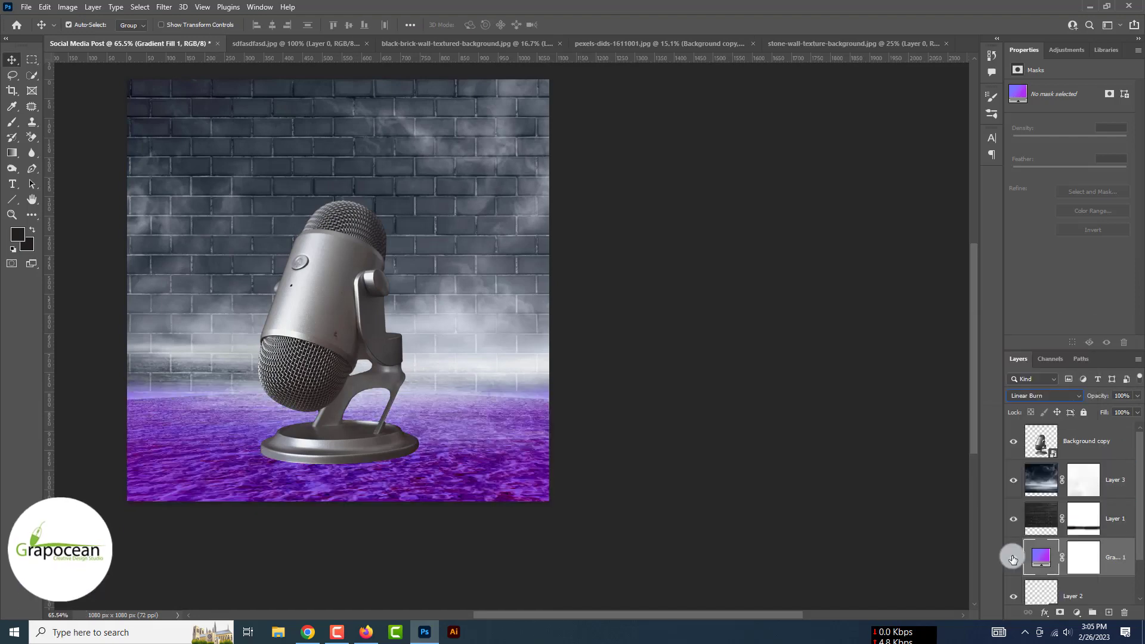
Add a blue stop at 85% in the Gradient Editor and make the fill Radial
double_click(1047, 557)
left_click(917, 412)
left_click(912, 500)
left_click(1002, 499)
left_click(1061, 500)
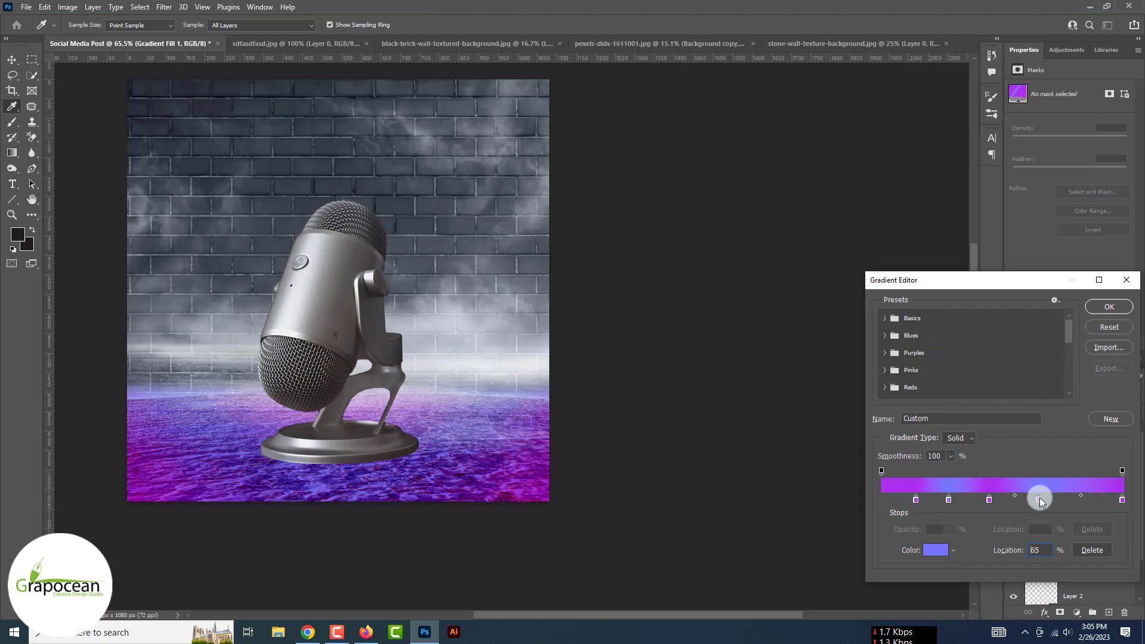
left_click(912, 500)
left_click(1109, 306)
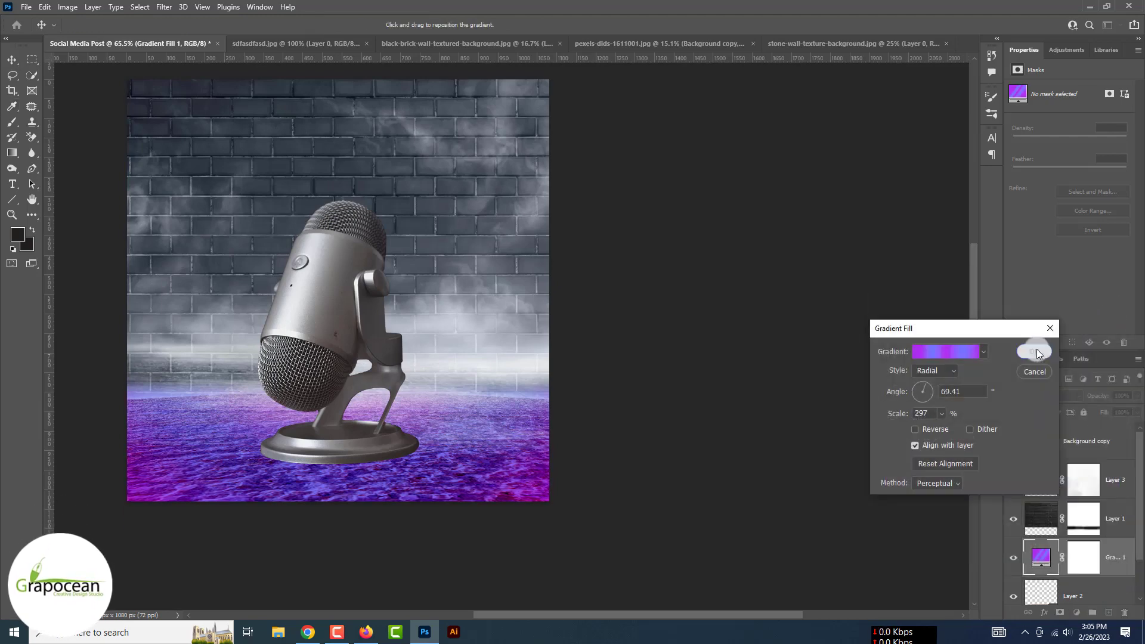
left_click(1035, 350)
Add an Exposure adjustment layer set to -2.06
left_click(1077, 612)
left_click(1098, 474)
mouse_move(1070, 119)
left_mouse_down()
mouse_move(1052, 131)
mouse_move(1111, 165)
left_mouse_up()
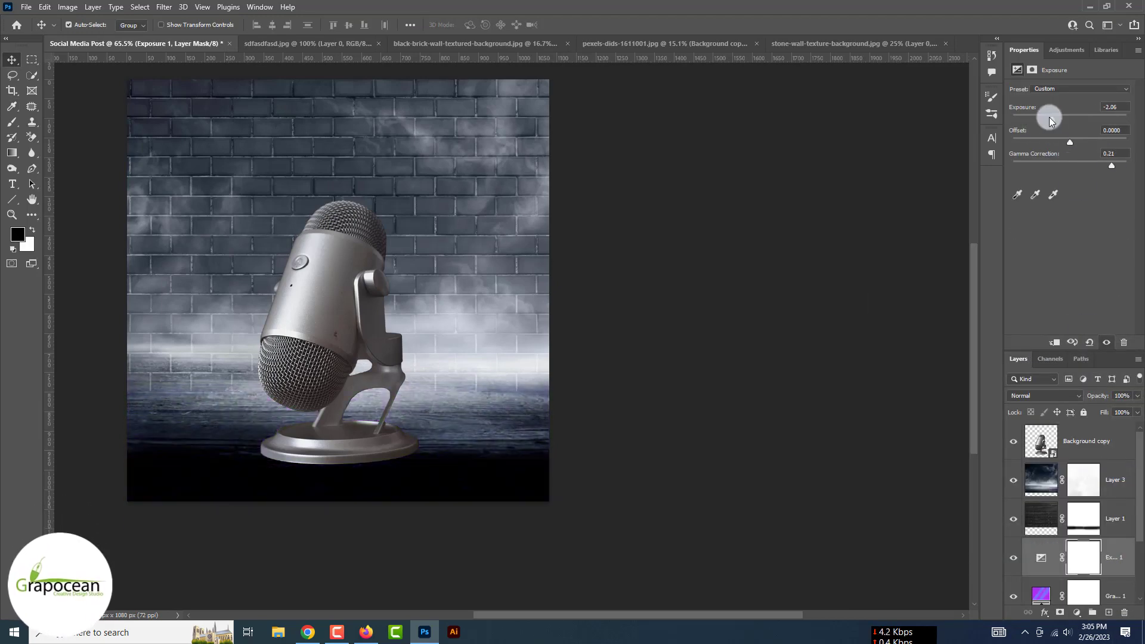
Invert the Exposure mask and paint the darkening back on the floor with an 800 px brush
left_click(1105, 569)
key("ctrl+i")
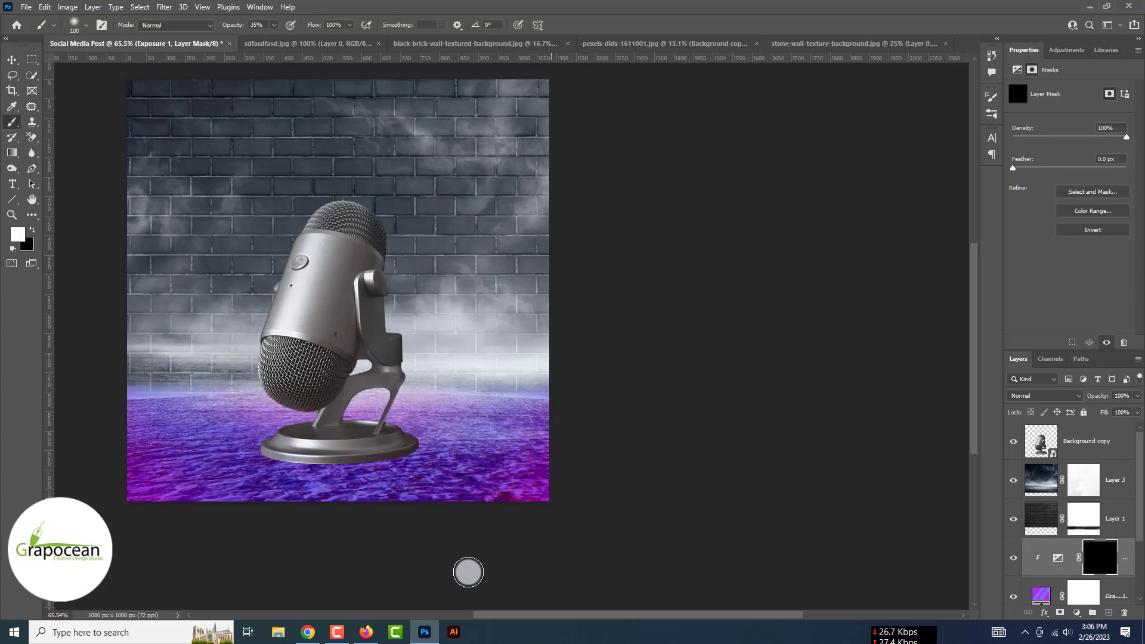
key("]")
key("]")
key("]")
left_click_drag(113, 429, 537, 453)
Set the Gradient Fill to Difference blending and change its style to Reflected
left_click(1092, 603)
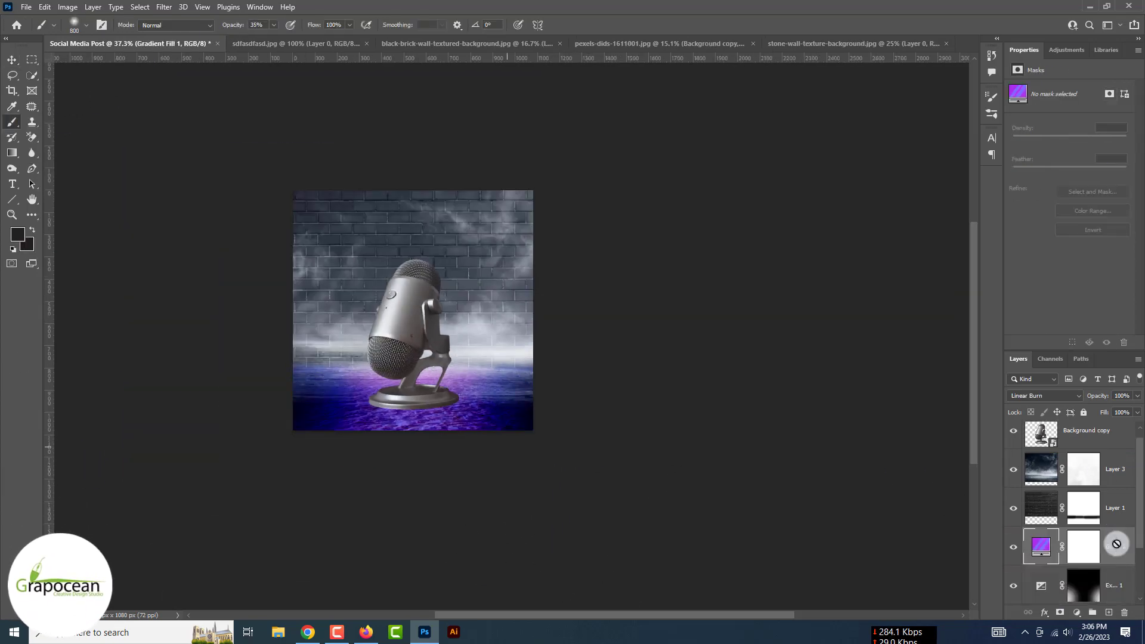
left_click(1043, 396)
left_click(1021, 542)
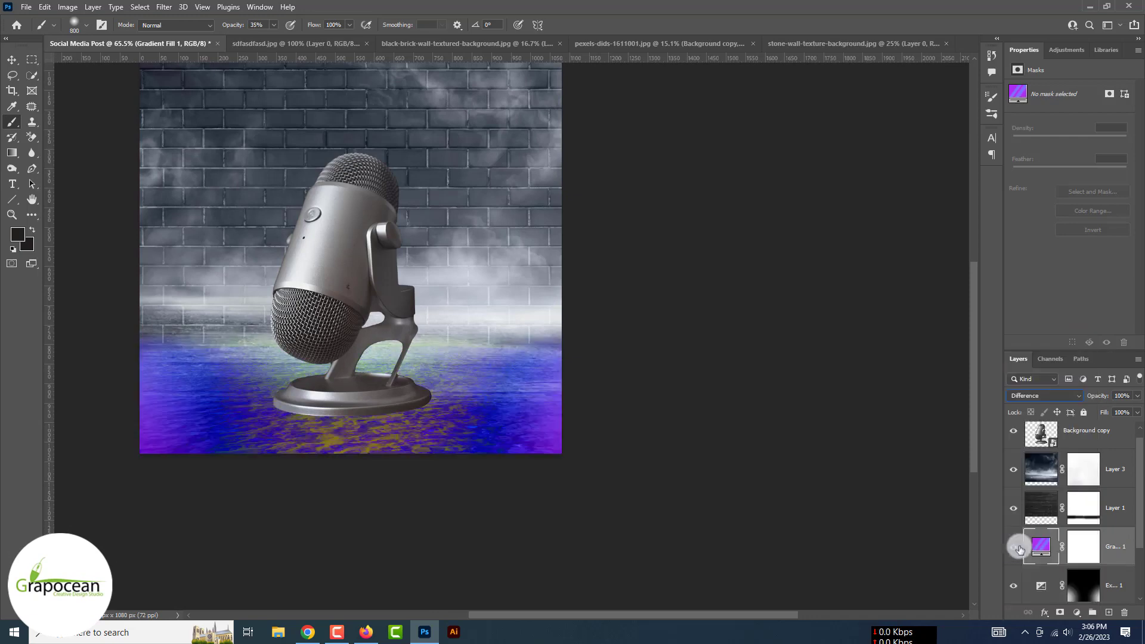
double_click(1041, 546)
left_click(935, 371)
left_click(930, 412)
left_click(934, 370)
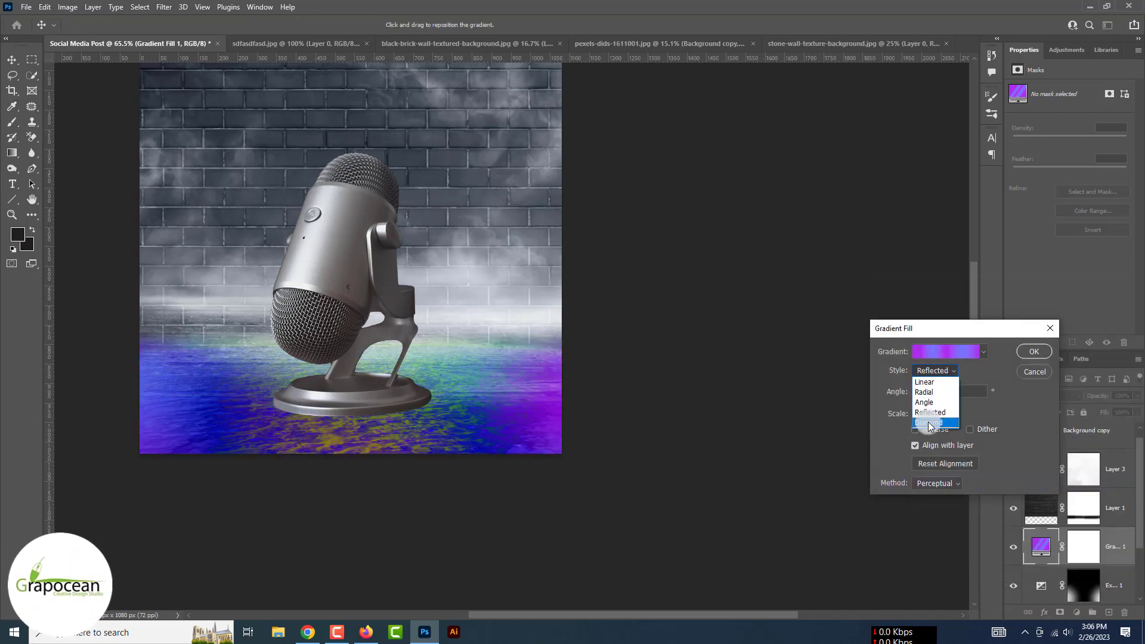
Set the Gradient Fill's blend mode back to Linear Burn
left_click(1035, 352)
left_click(1038, 395)
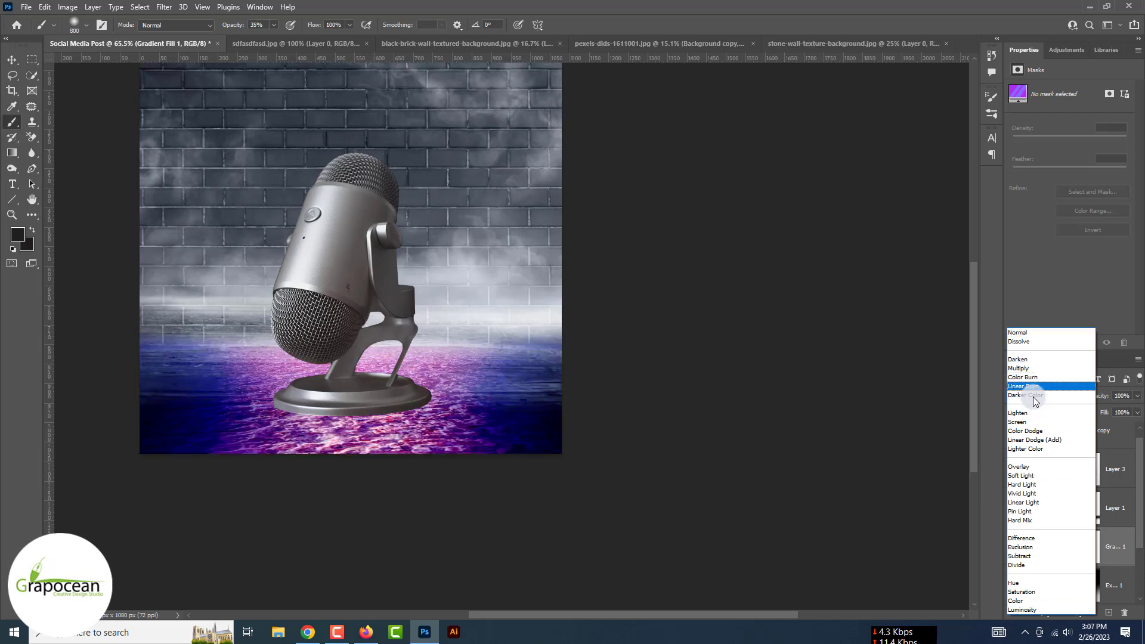
left_click(1023, 386)
key("v")
left_click(1115, 508)
Add a Brightness/Contrast layer at -100, invert its mask and paint the darkening onto the left side
left_click(1077, 612)
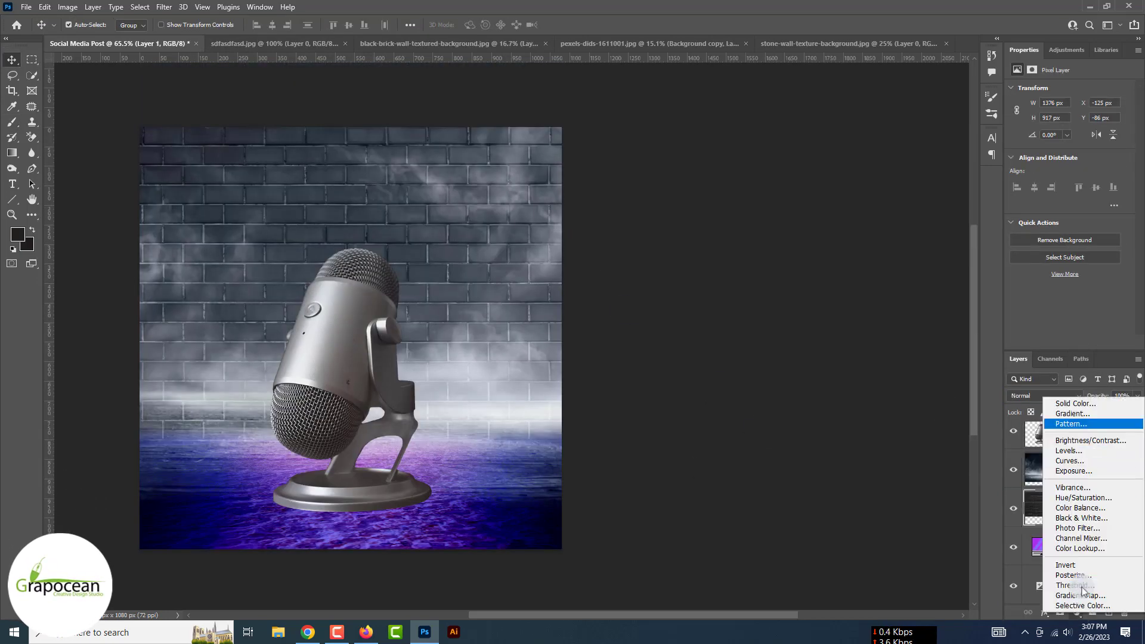
left_click(1032, 377)
left_click_drag(1061, 145, 1013, 145)
left_click(1085, 510)
key("ctrl+i")
key("b")
right_click(12, 122)
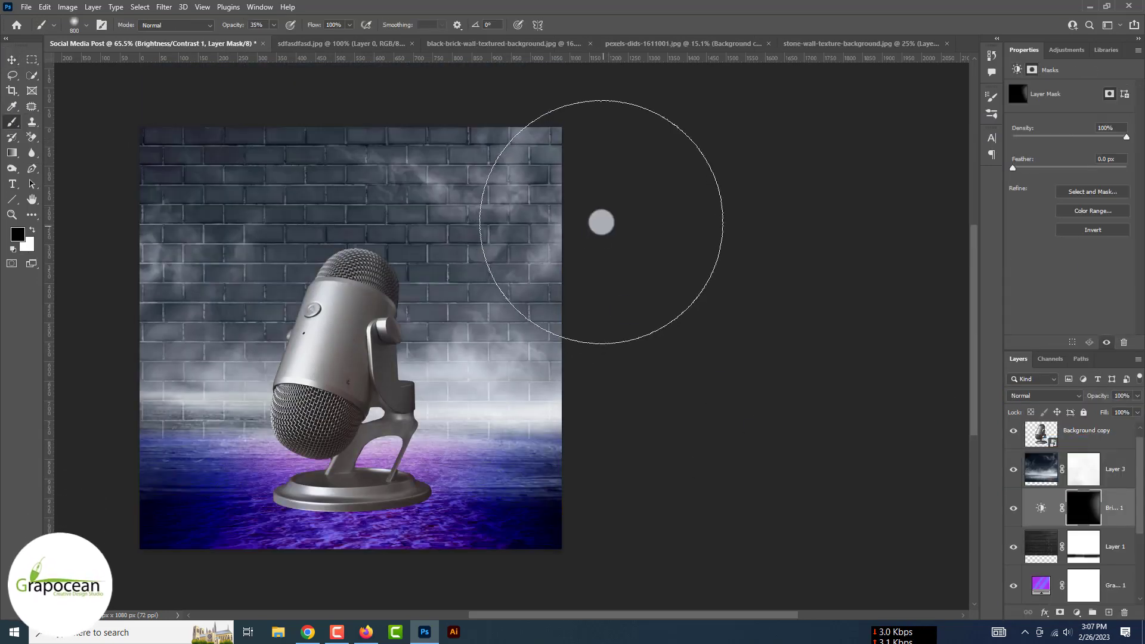
left_click_drag(167, 268, 157, 322)
scroll(157, 322, "down", 2)
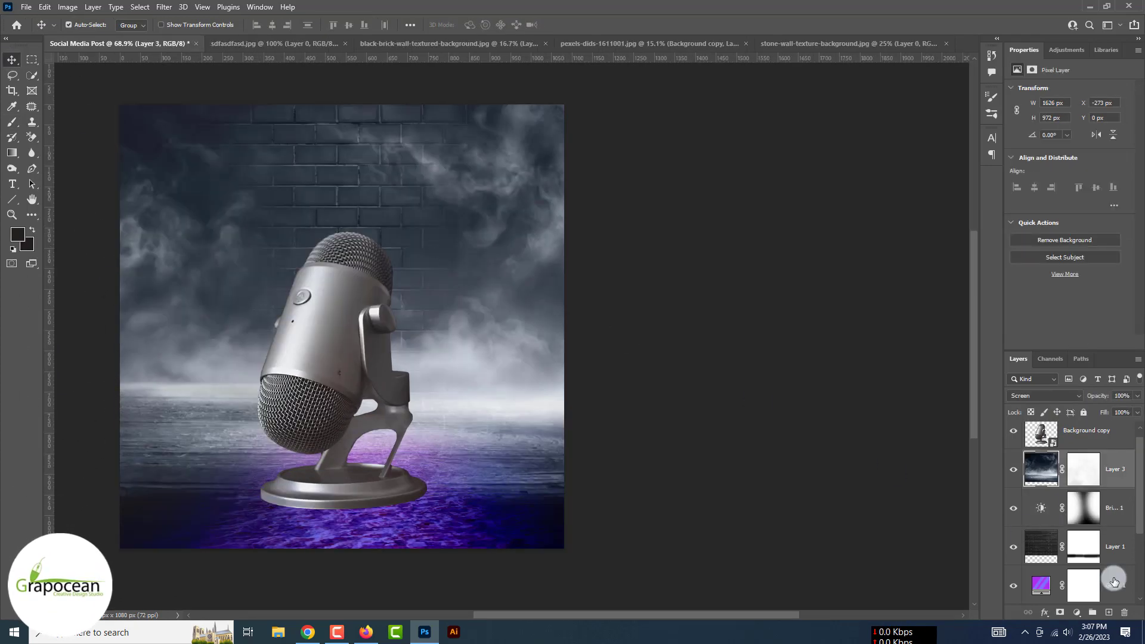
Restack the Gradient Fill and Layer 3, trying Overlay blending on the gradient
left_click_drag(1114, 582, 1096, 477)
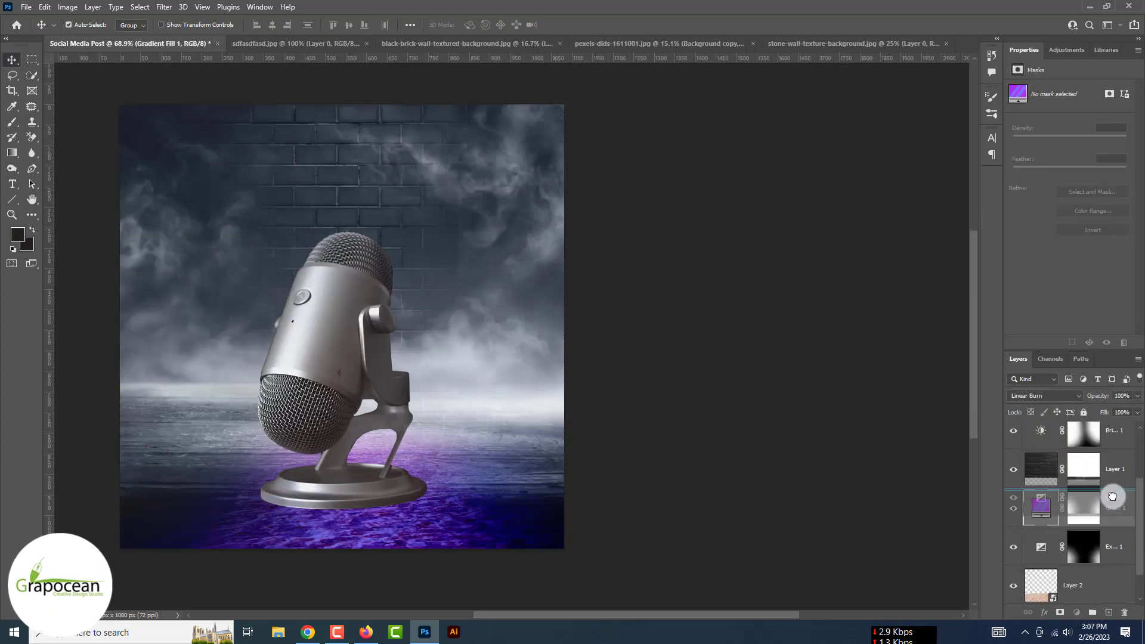
left_click(1043, 396)
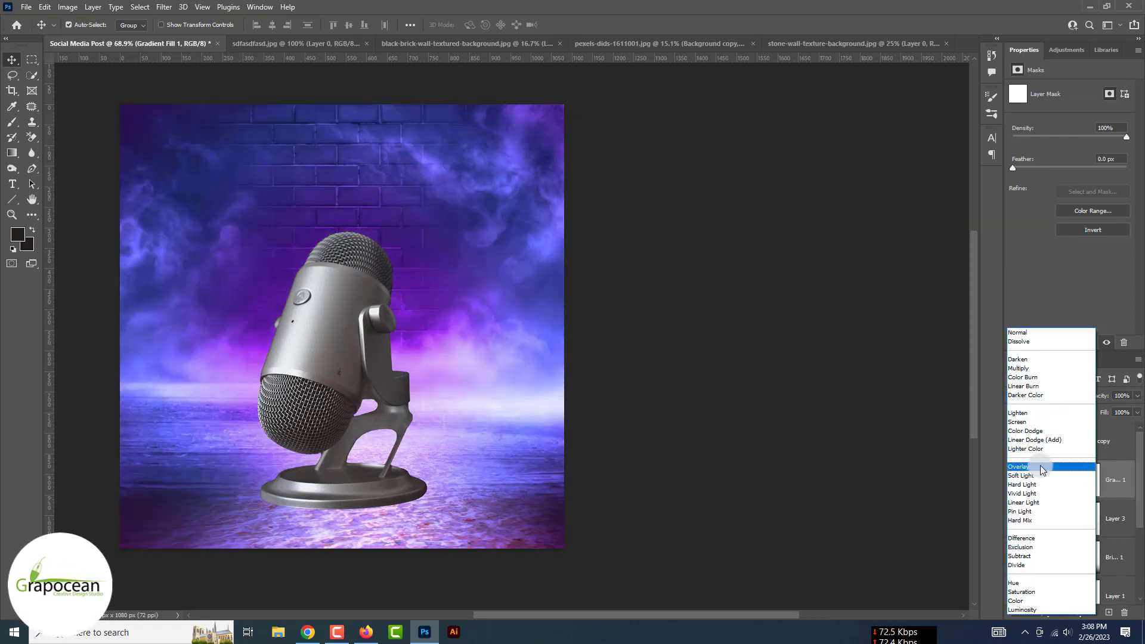
left_click(1043, 470)
left_click(1017, 482)
scroll(597, 504, "down", 1)
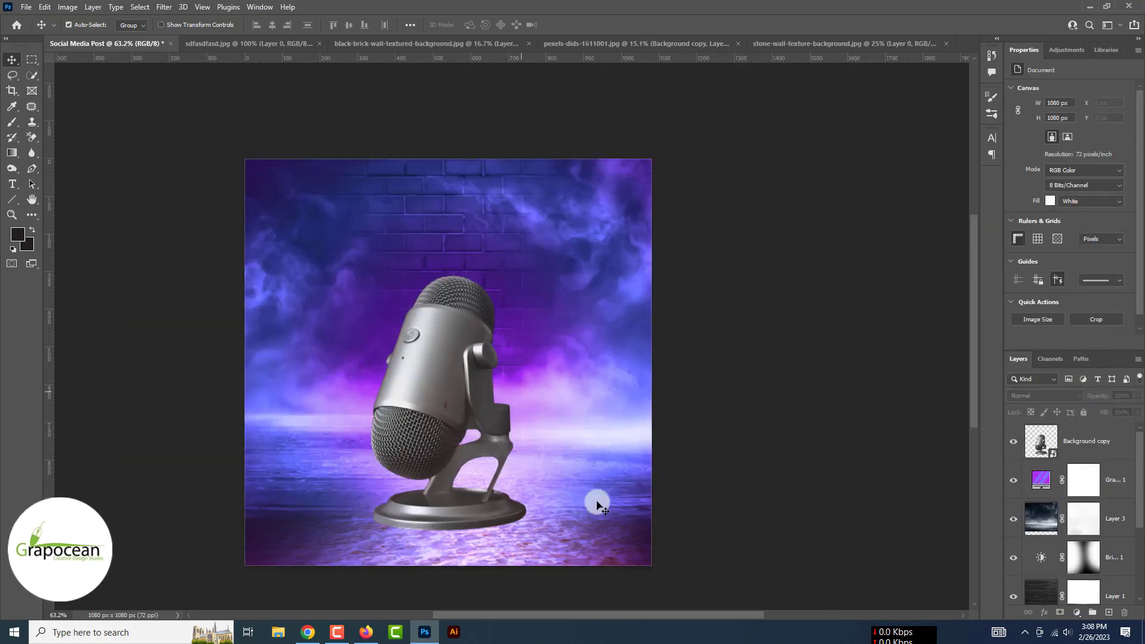
left_click_drag(1115, 518, 1103, 462)
left_click(1063, 395)
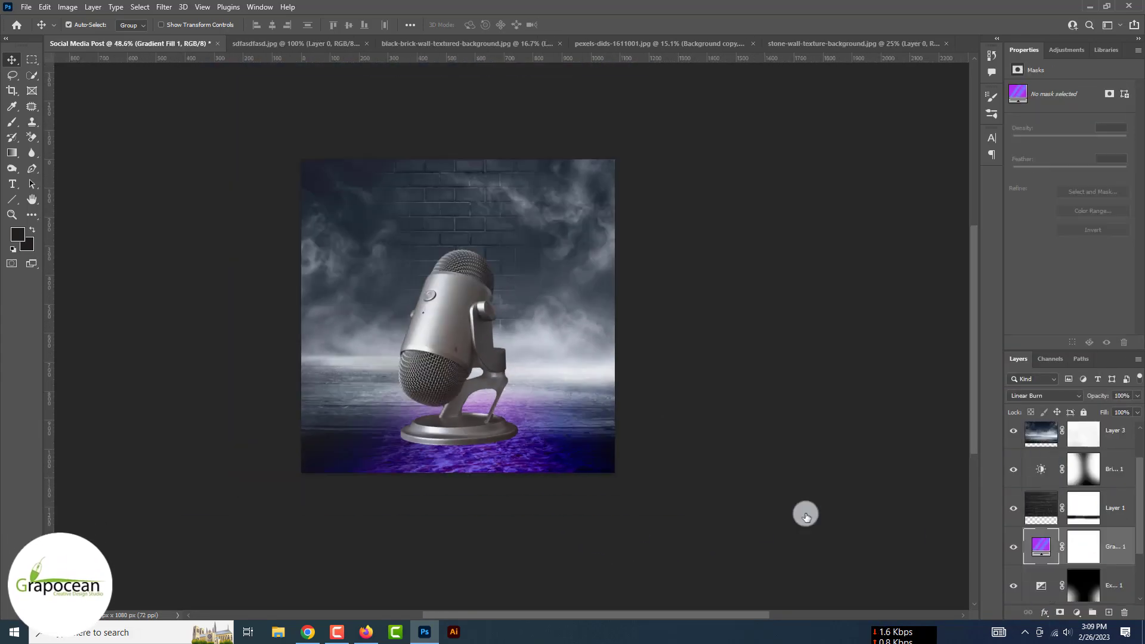
Use Blend If on the smoke layer so the brick wall shows through, checking the brick layer
left_click(1079, 435)
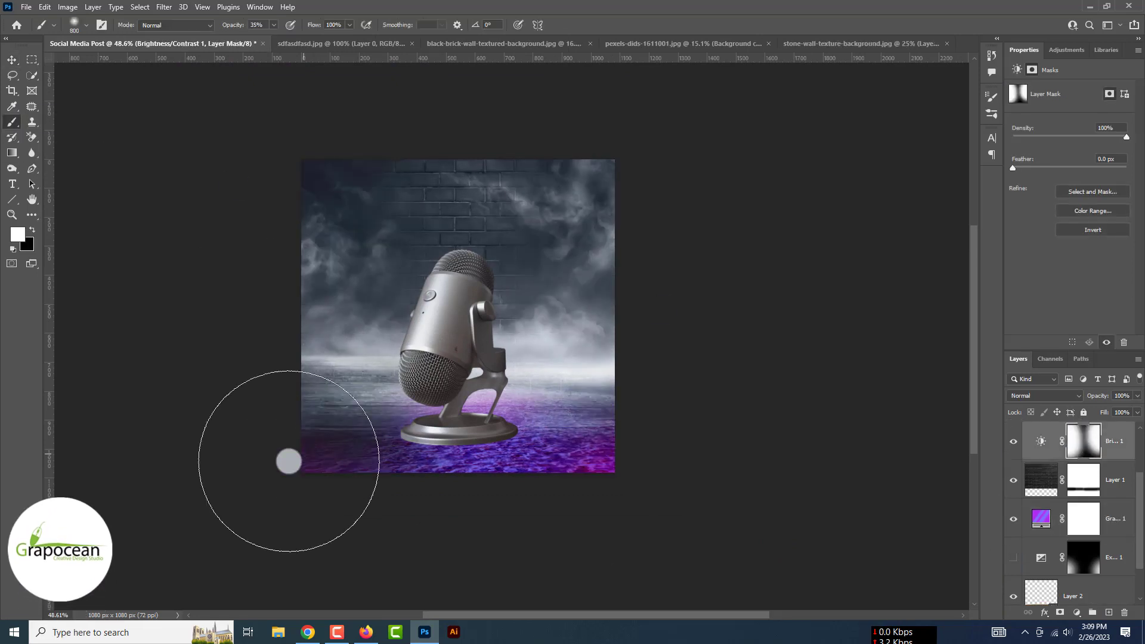
left_click(1012, 441)
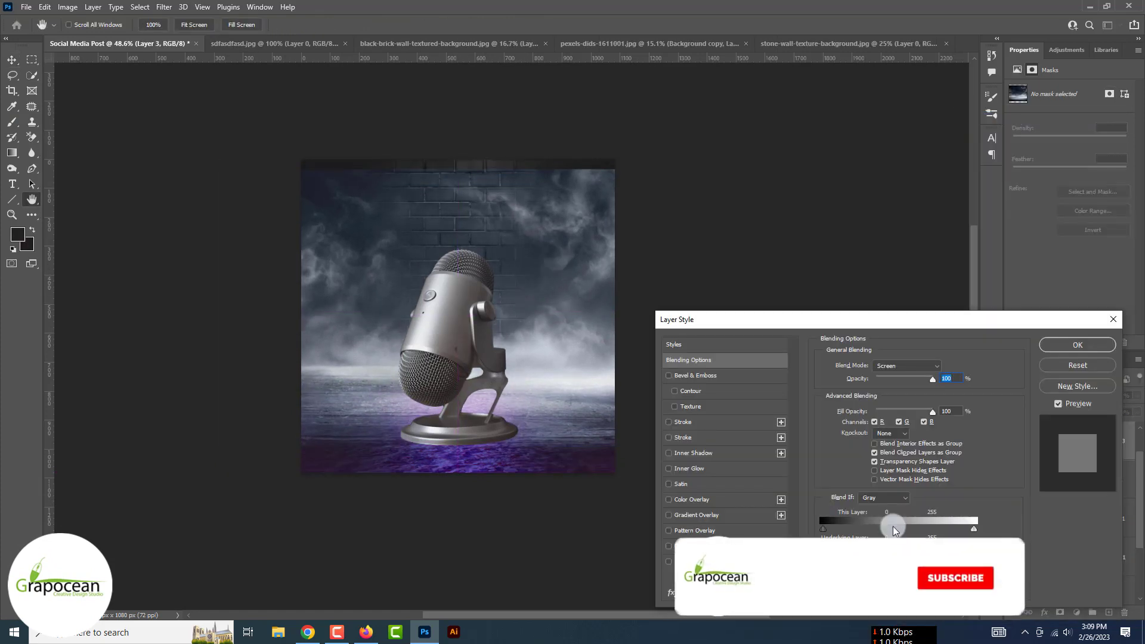
left_click_drag(893, 529, 856, 528)
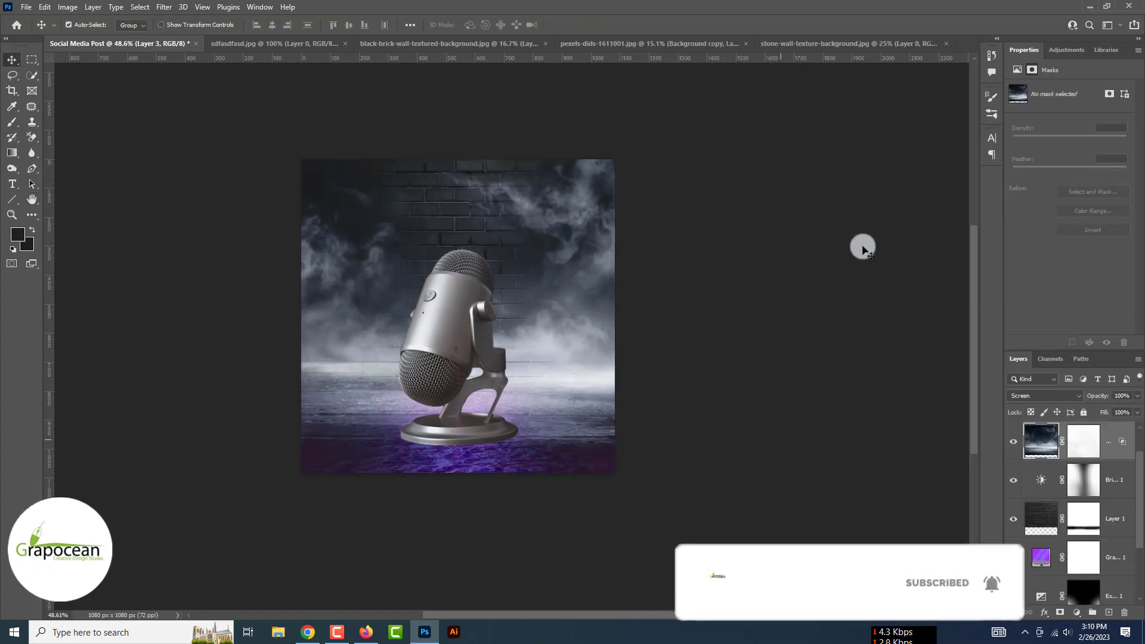
left_click(1048, 396)
left_click(672, 375)
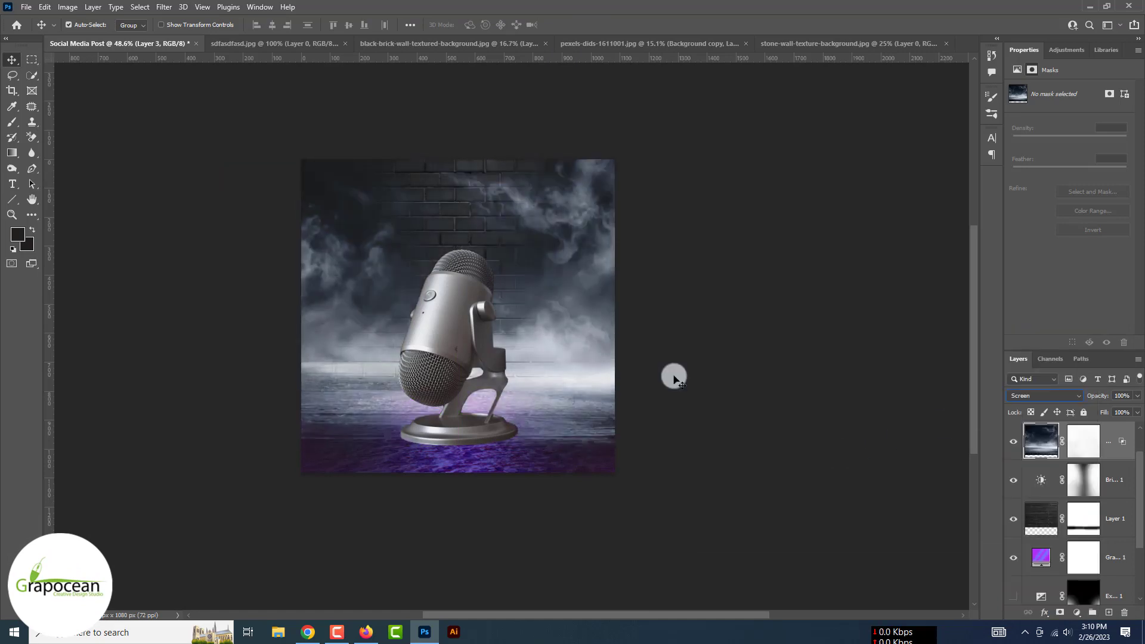
left_click(514, 255)
left_click(1012, 481)
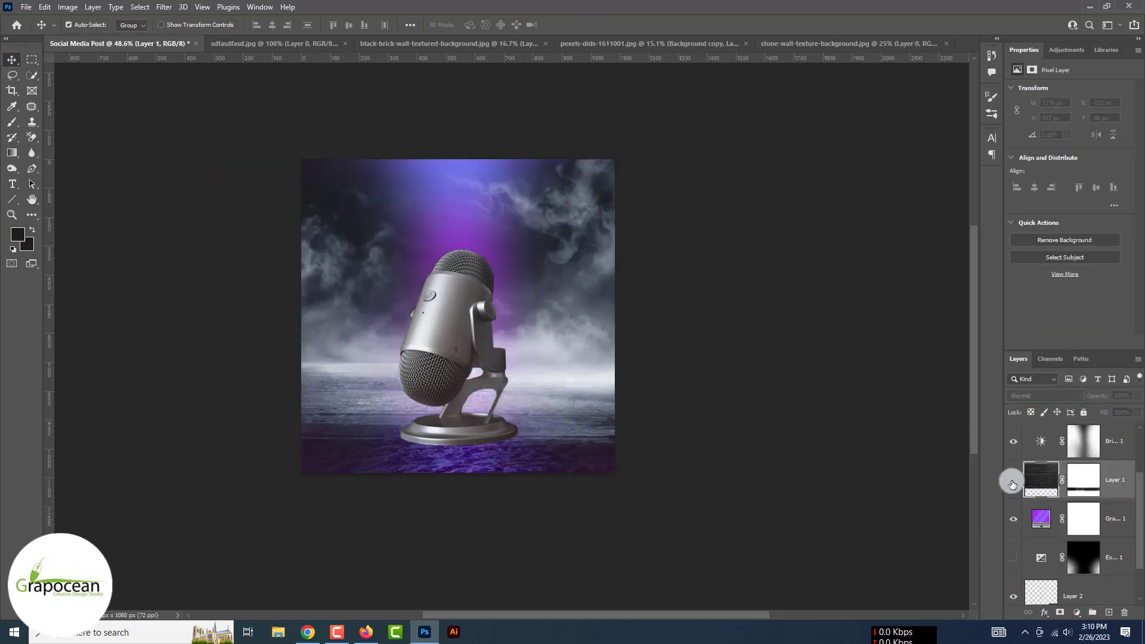
left_click(1012, 480)
Duplicate Gradient Fill 1 above Layer 1 in Color Dodge and ready a white brush on its mask
left_click_drag(1041, 518, 1040, 462)
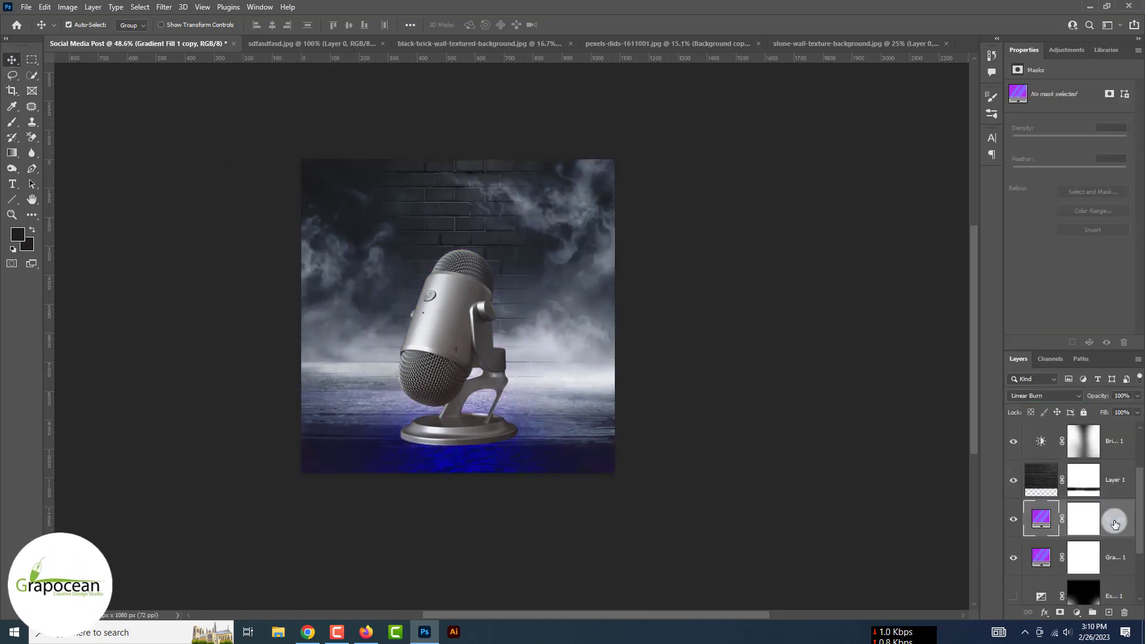
left_click(1046, 395)
key("Down")
key("Down")
key("Down")
key("Down")
key("Down")
key("Down")
key("Down")
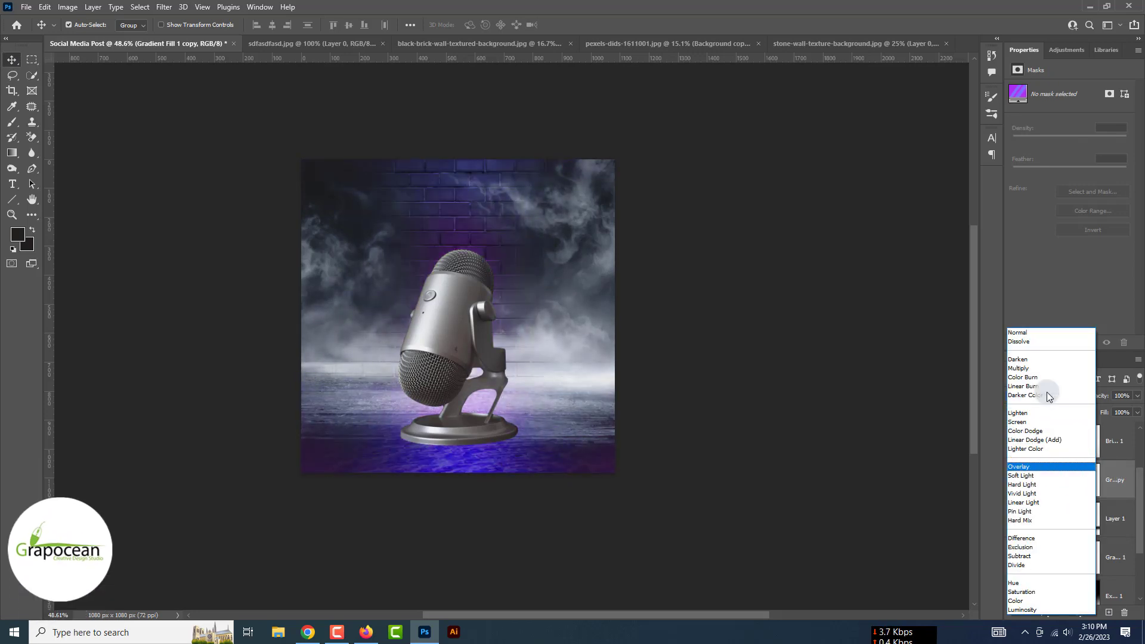
key("Down")
key("Down")
key("Down")
key("Up")
key("Up")
key("Up")
key("Up")
key("Up")
key("Up")
left_click(1084, 480)
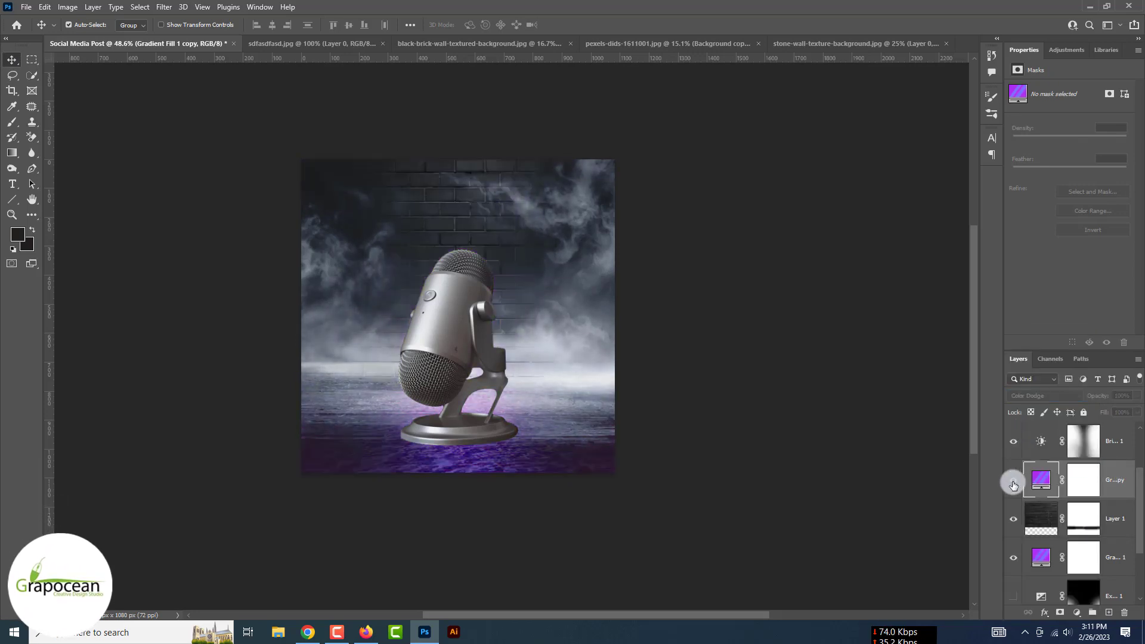
key("b")
key("d")
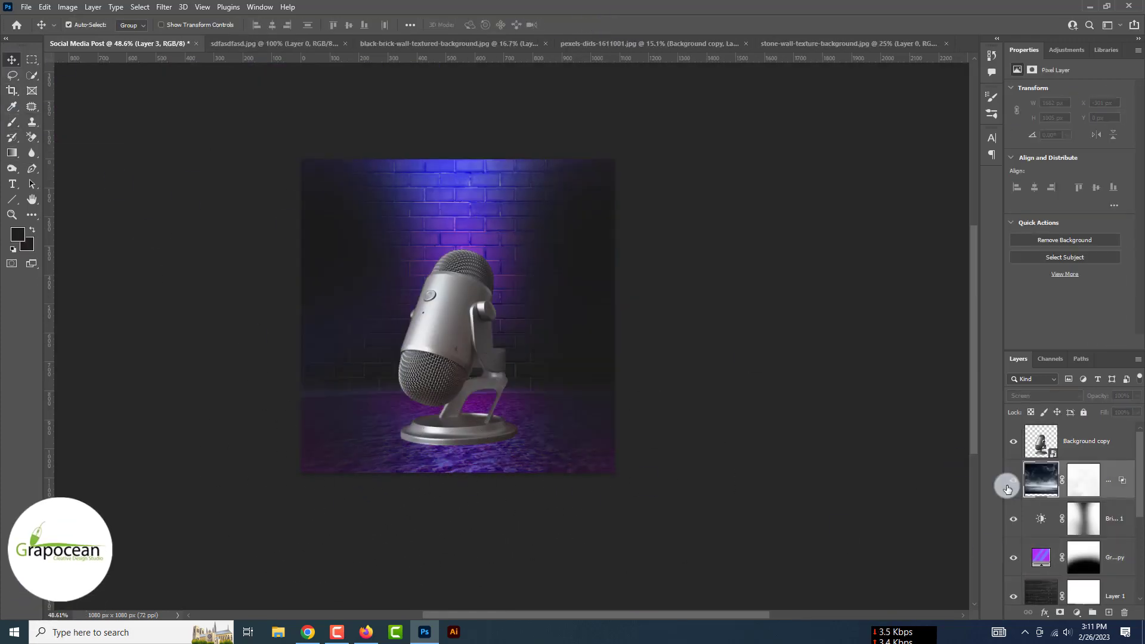
Colorize the smoke purple with Hue/Saturation, raise its lightness, and mask the tint off the left side
left_click(1043, 395)
key("Down")
key("Down")
key("Down")
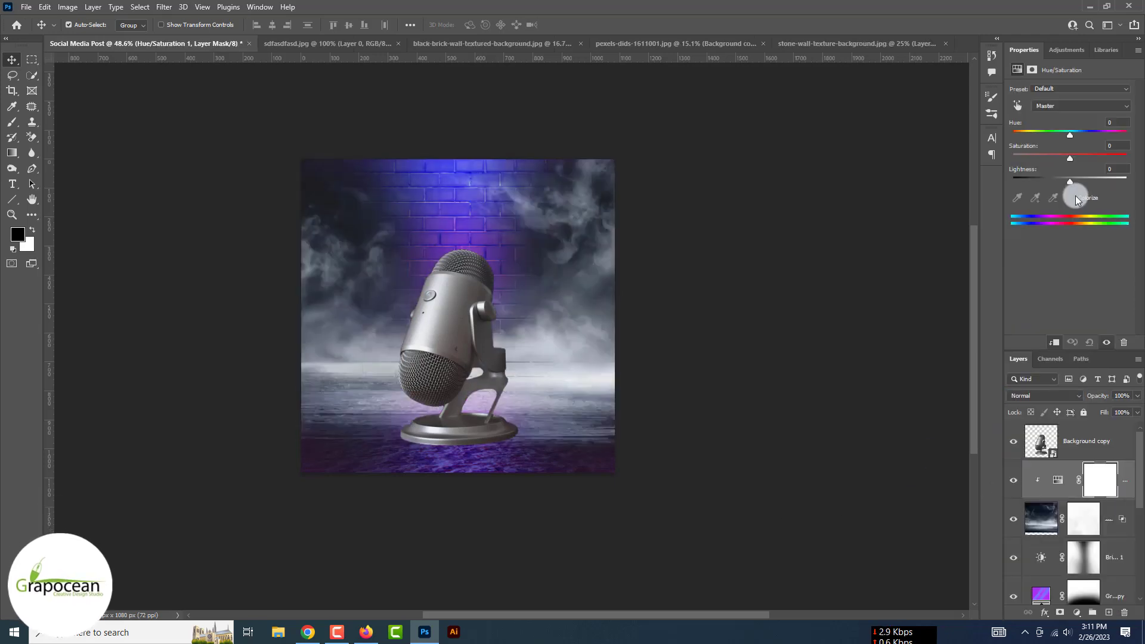
left_click(1075, 198)
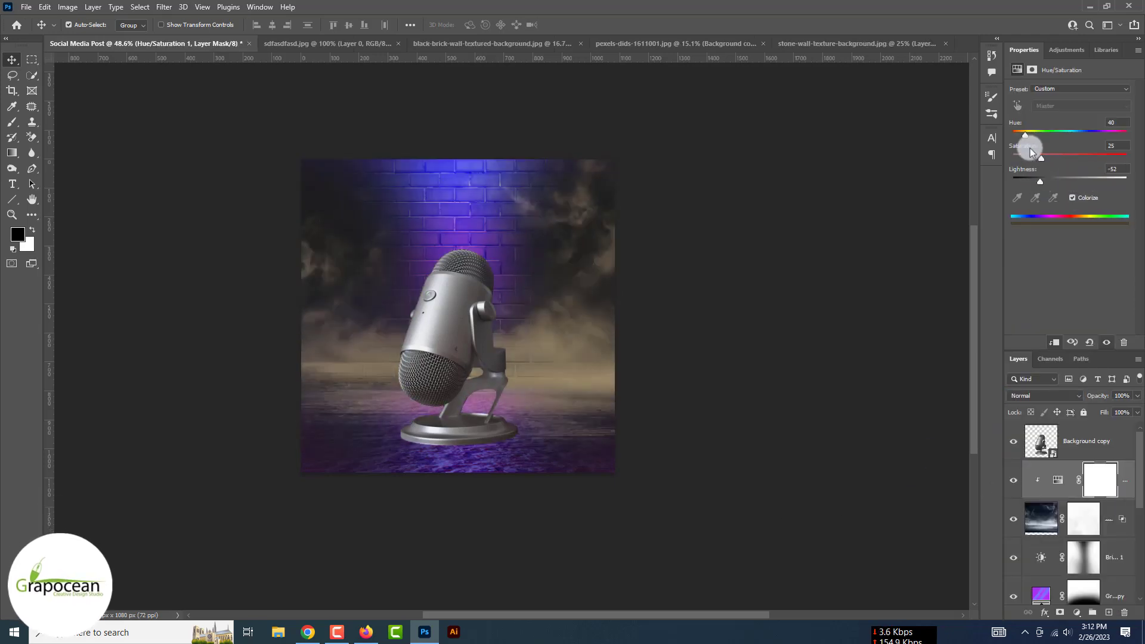
mouse_move(1057, 136)
left_mouse_down()
mouse_move(1100, 135)
mouse_move(1069, 158)
mouse_move(1010, 130)
mouse_move(1032, 131)
left_mouse_up()
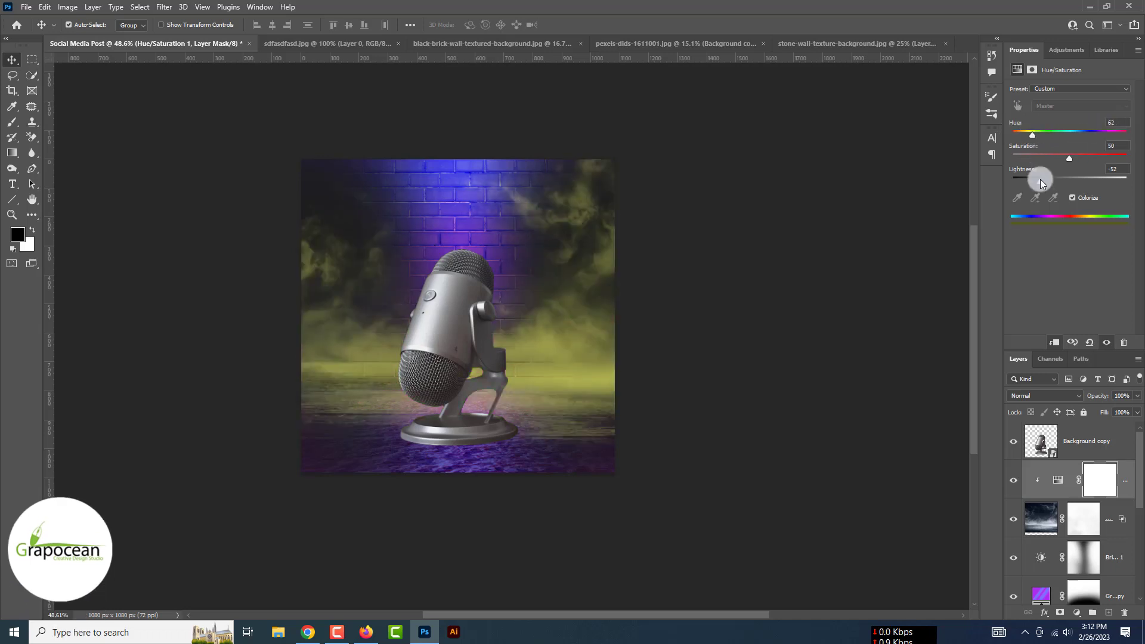
left_click_drag(1040, 180, 1050, 180)
left_click_drag(1032, 131, 1081, 136)
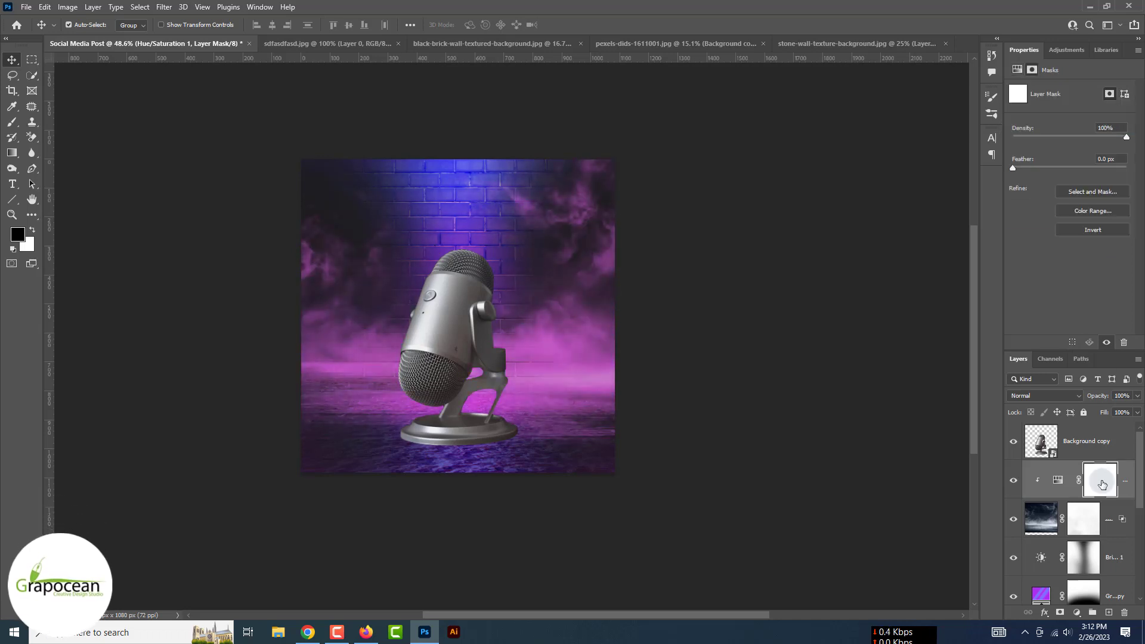
key("b")
left_click_drag(521, 195, 565, 233)
Paint a white glow at the upper right on a new layer at 100% brush opacity
left_click(1108, 611)
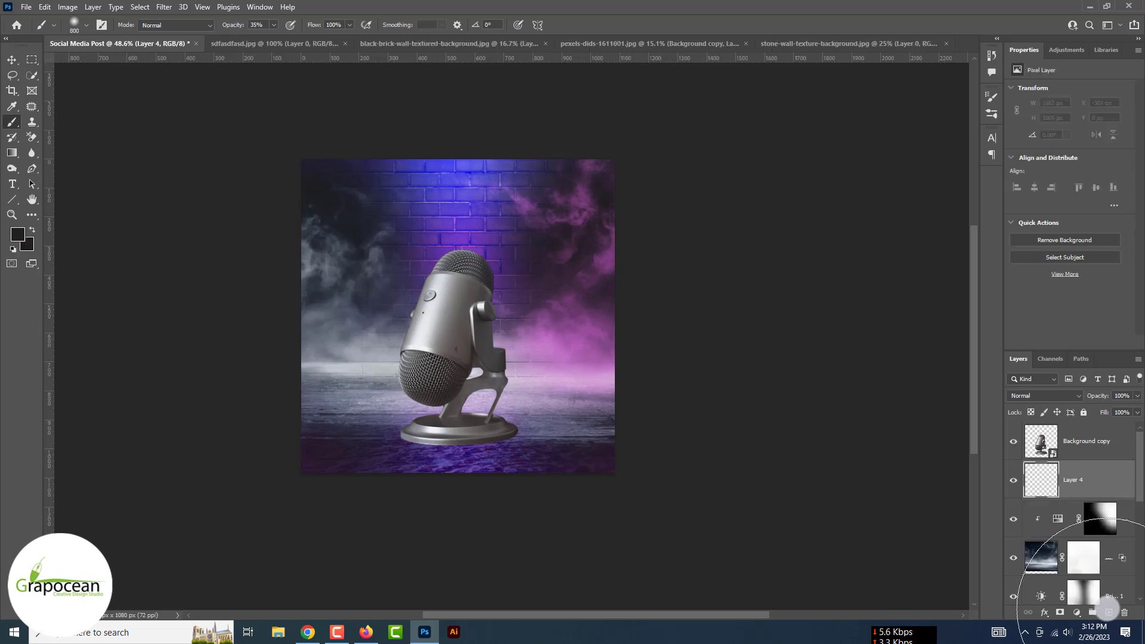
key("x")
key("0")
left_click(574, 232)
Set the glow layer to Overlay blending after trying Hard Mix
left_click(1053, 395)
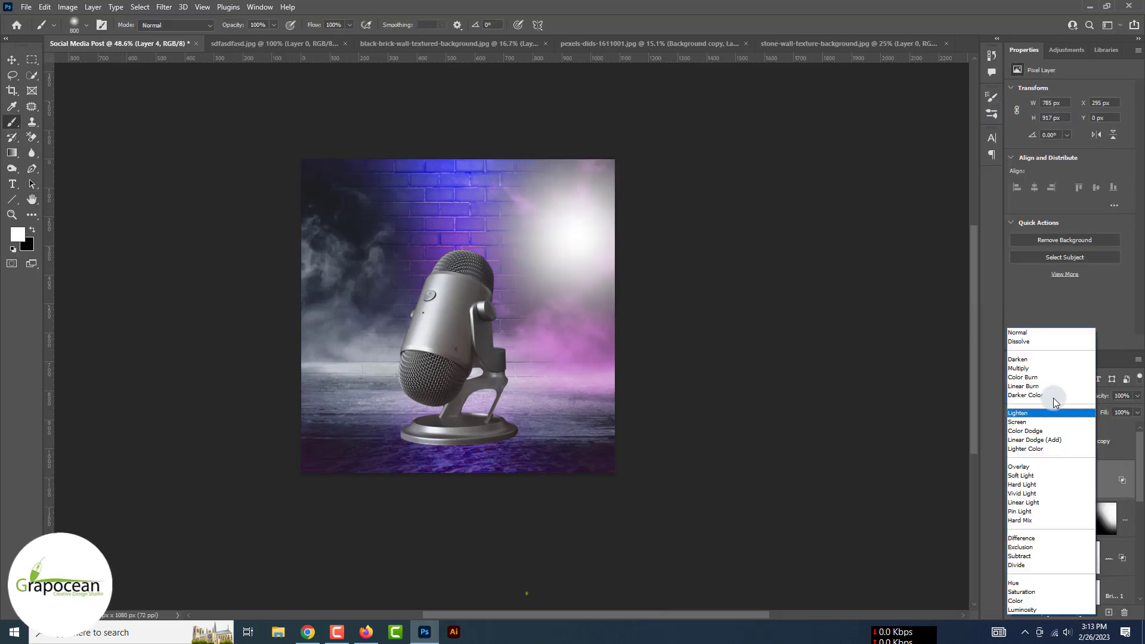
left_click(1020, 520)
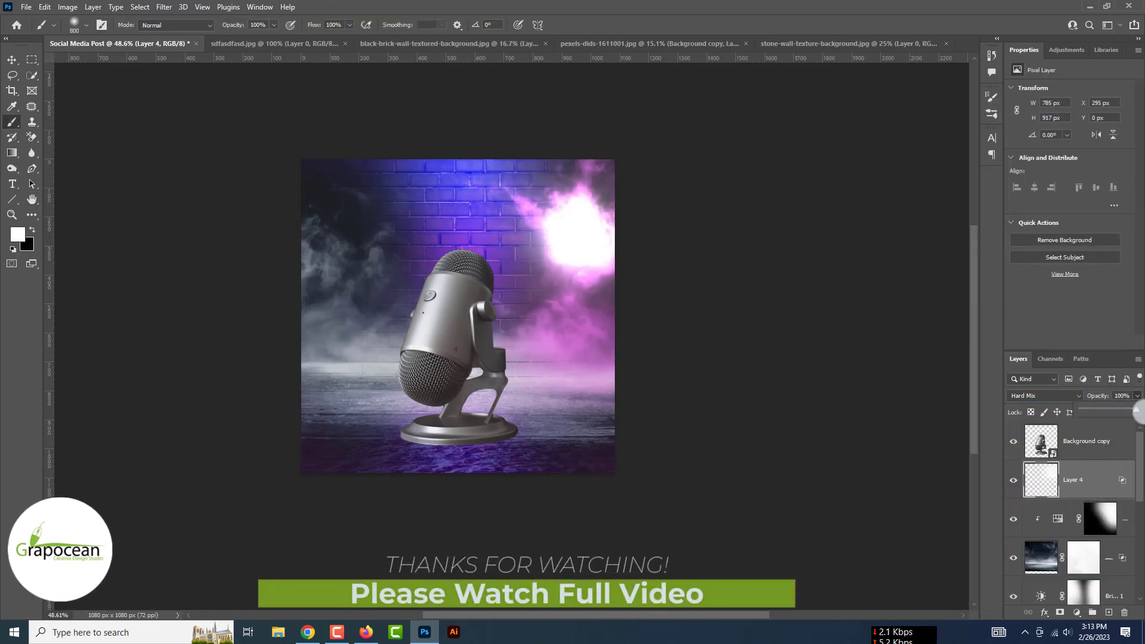
left_click(1045, 397)
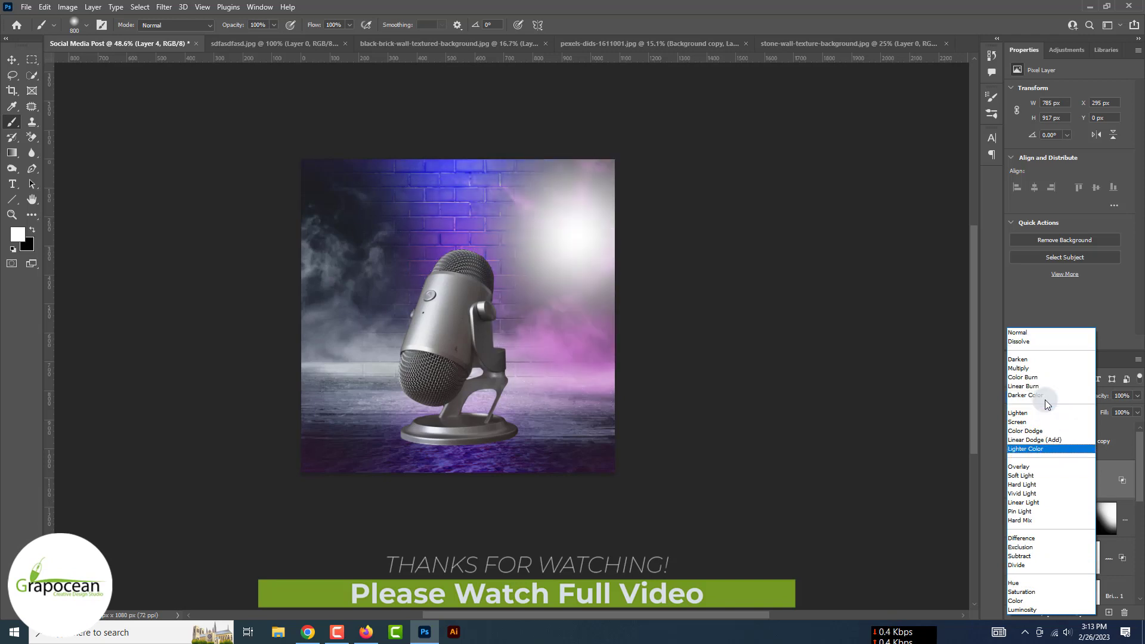
left_click(1020, 467)
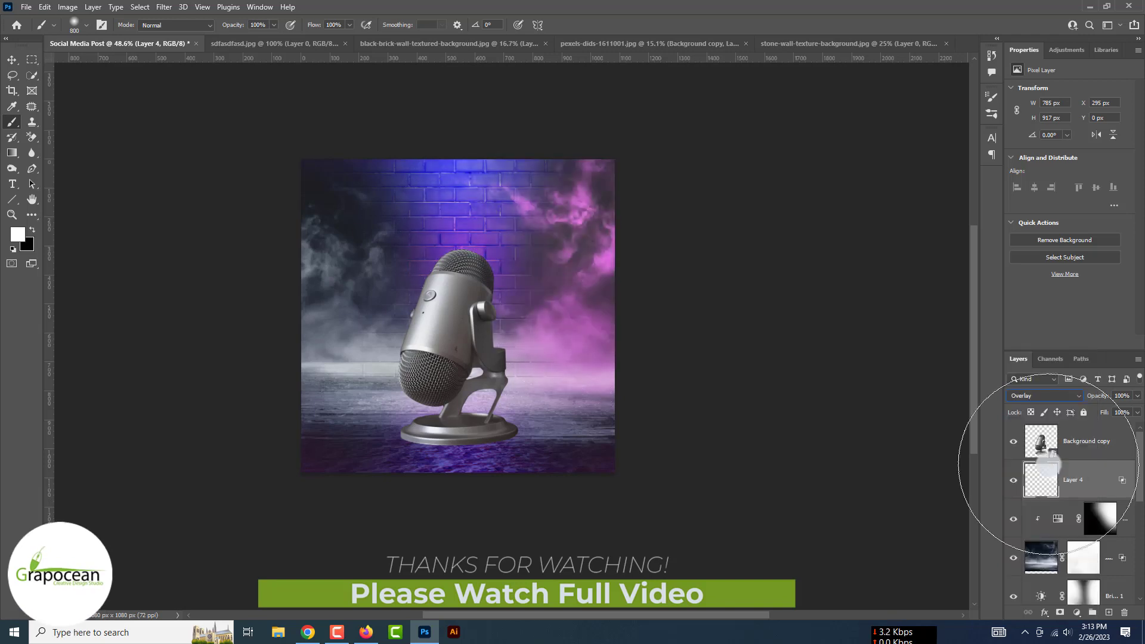
left_click(1113, 537)
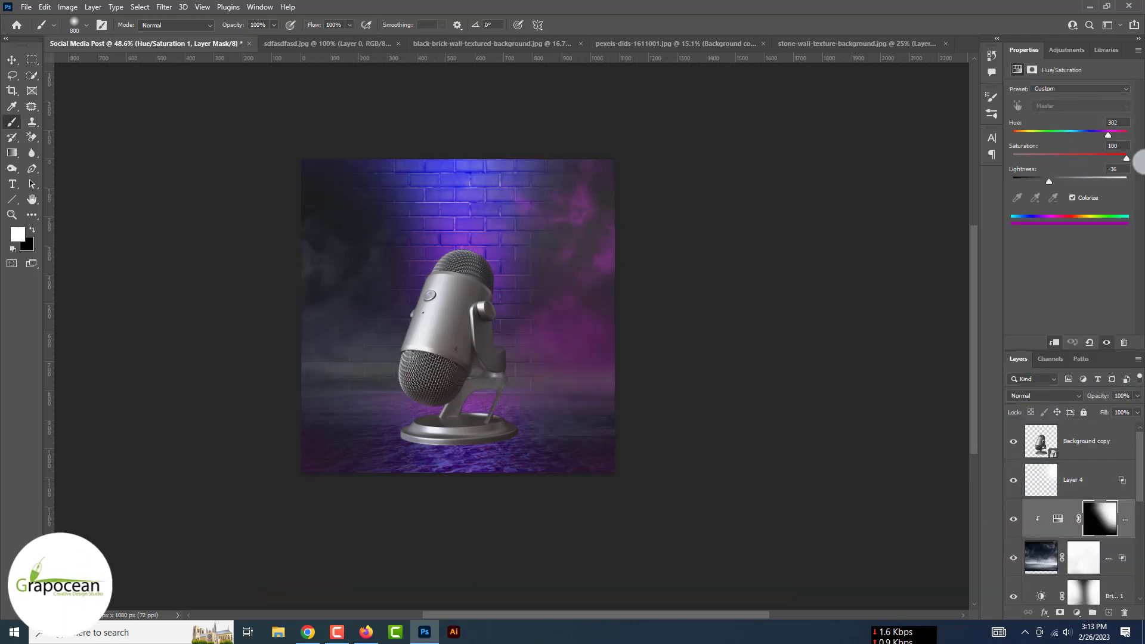
Duplicate the Hue/Saturation tint, mask it and turn it teal (Hue 196, Saturation 94, Lightness -35)
left_click_drag(1072, 135, 1078, 137)
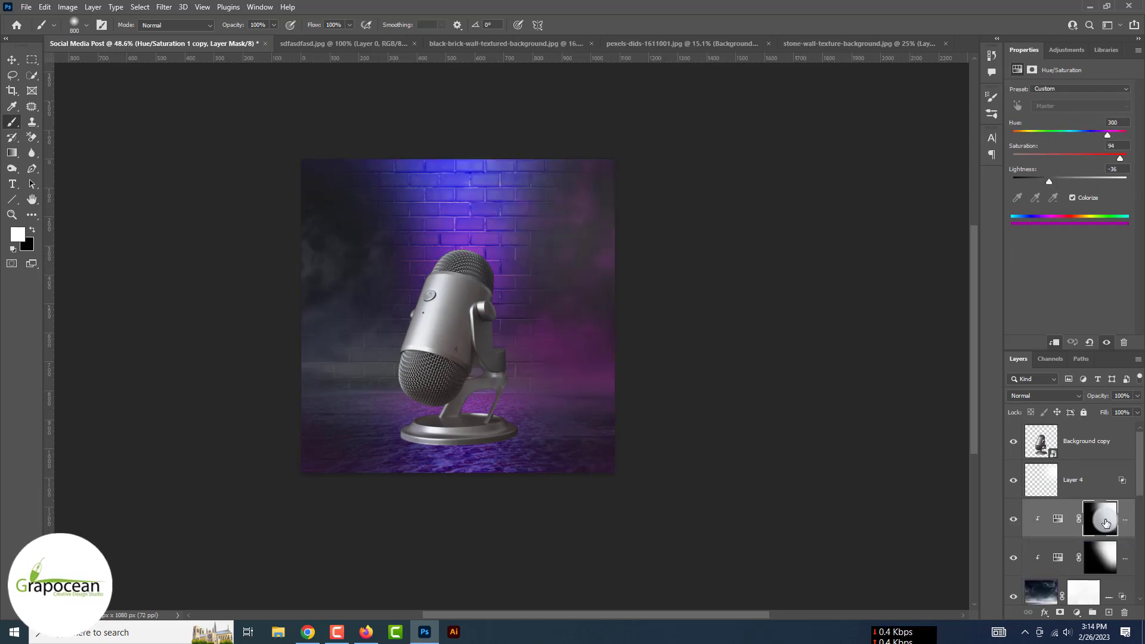
key("ctrl+j")
mouse_move(1108, 135)
left_mouse_down()
mouse_move(1040, 132)
mouse_move(1120, 156)
left_mouse_up()
left_click(1060, 612)
left_click(1057, 521)
left_click_drag(1058, 181, 1051, 182)
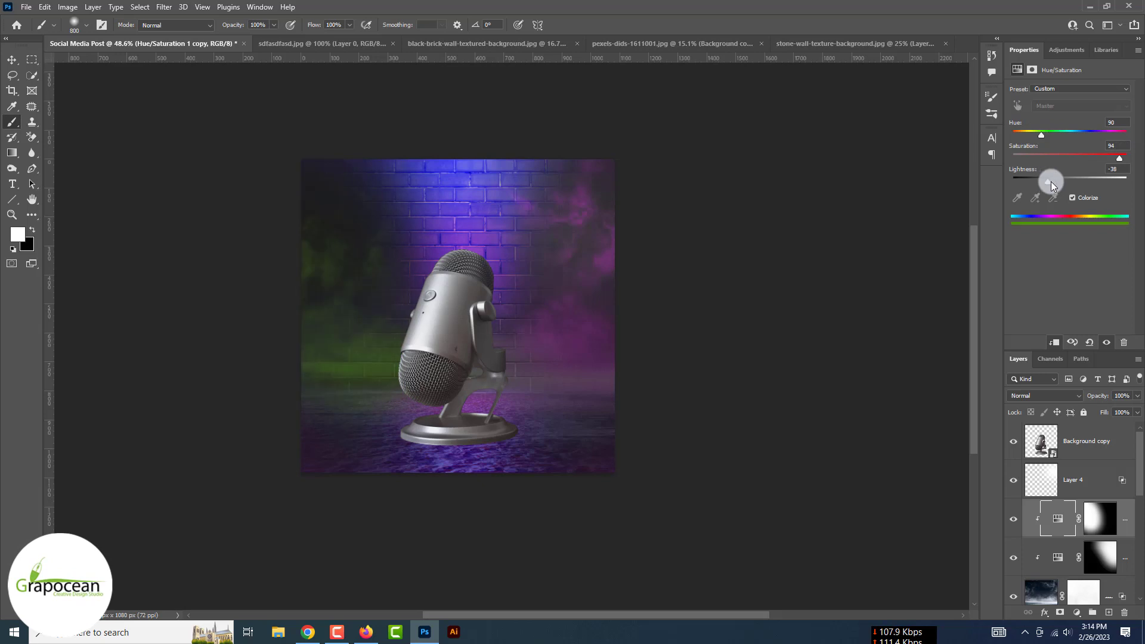
Duplicate the Gradient Fill 1 copy layer to brighten the top of the wall
left_click(12, 60)
left_click(499, 174)
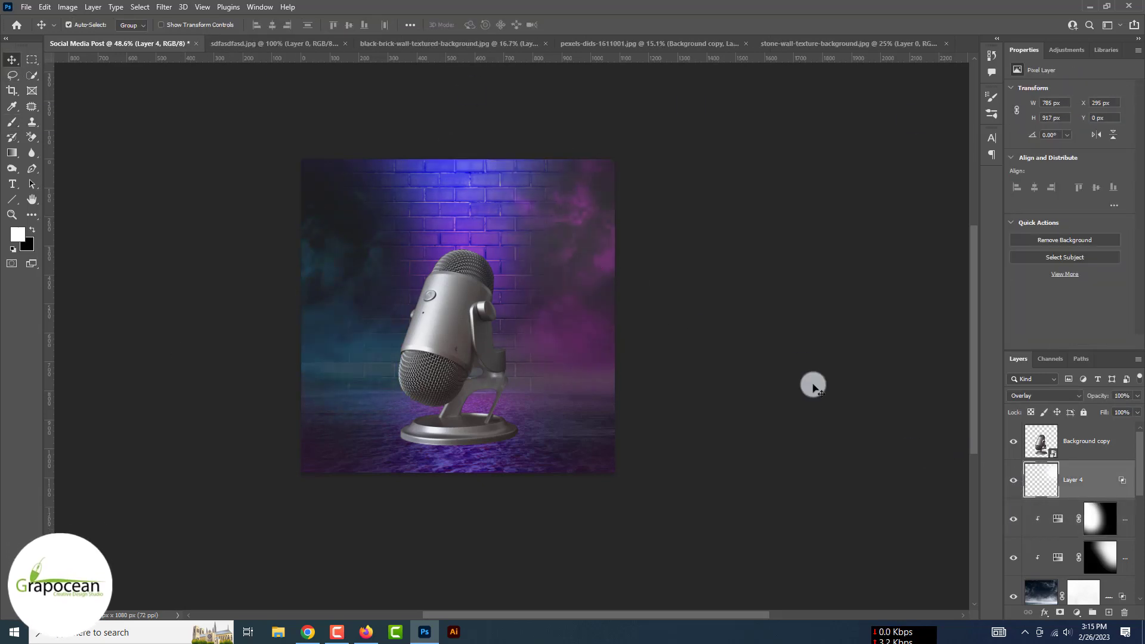
left_click(525, 268)
left_click(1043, 396)
left_click(1049, 464)
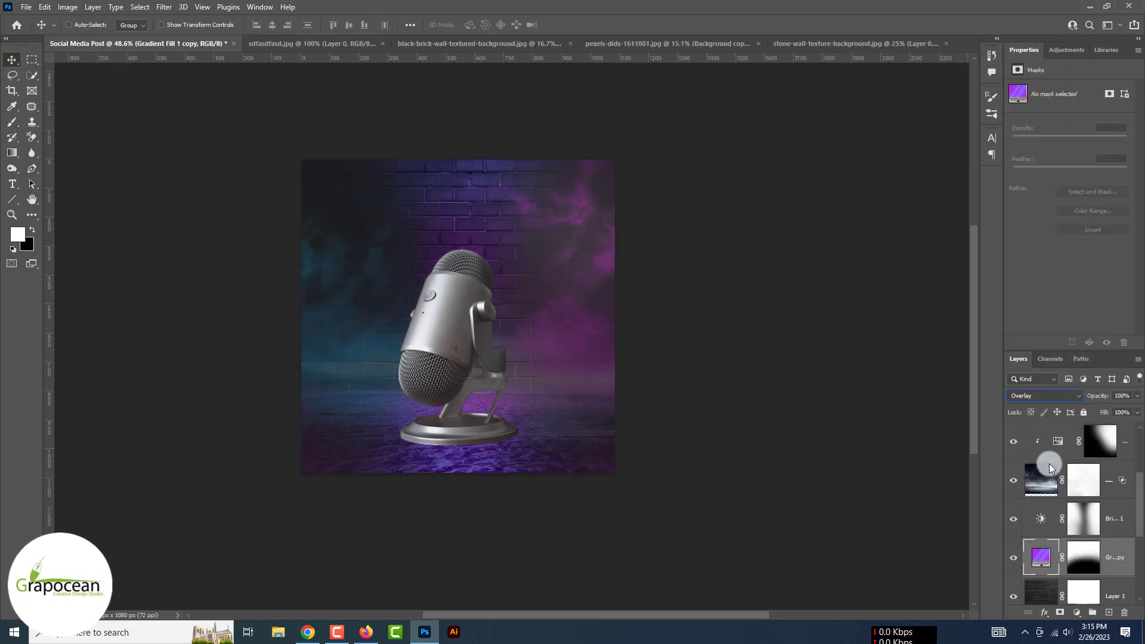
key("ctrl+j")
left_click(1050, 394)
left_click(800, 476)
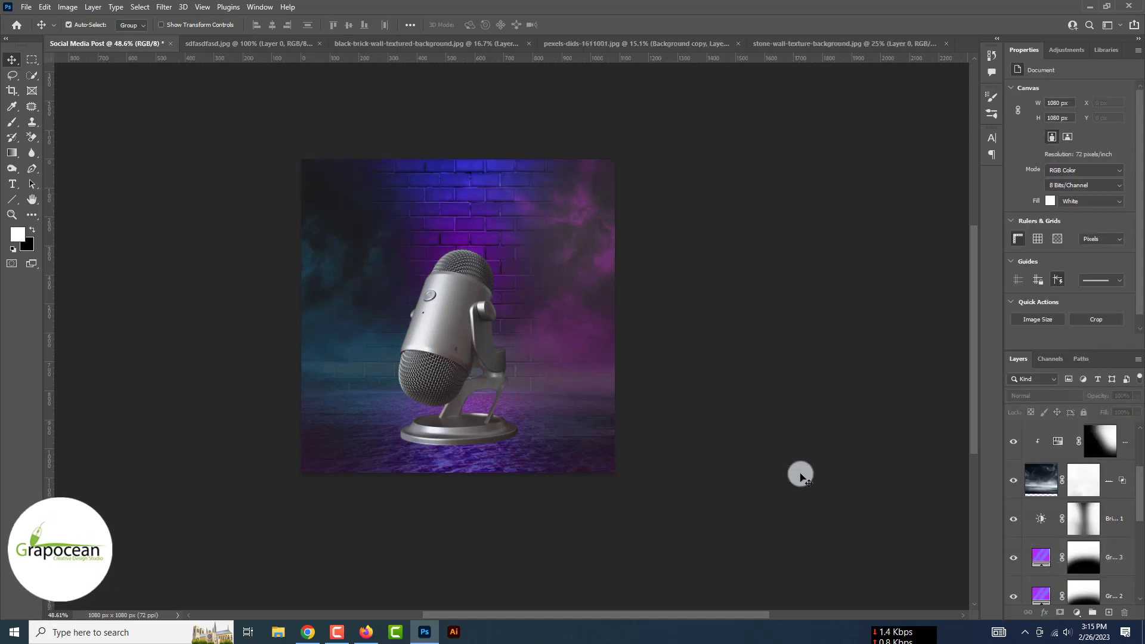
left_click(603, 259)
left_click(1042, 395)
Add a clipped Exposure layer (-1.64, gamma 0.46), invert its mask and brush in shadows
left_click(879, 524)
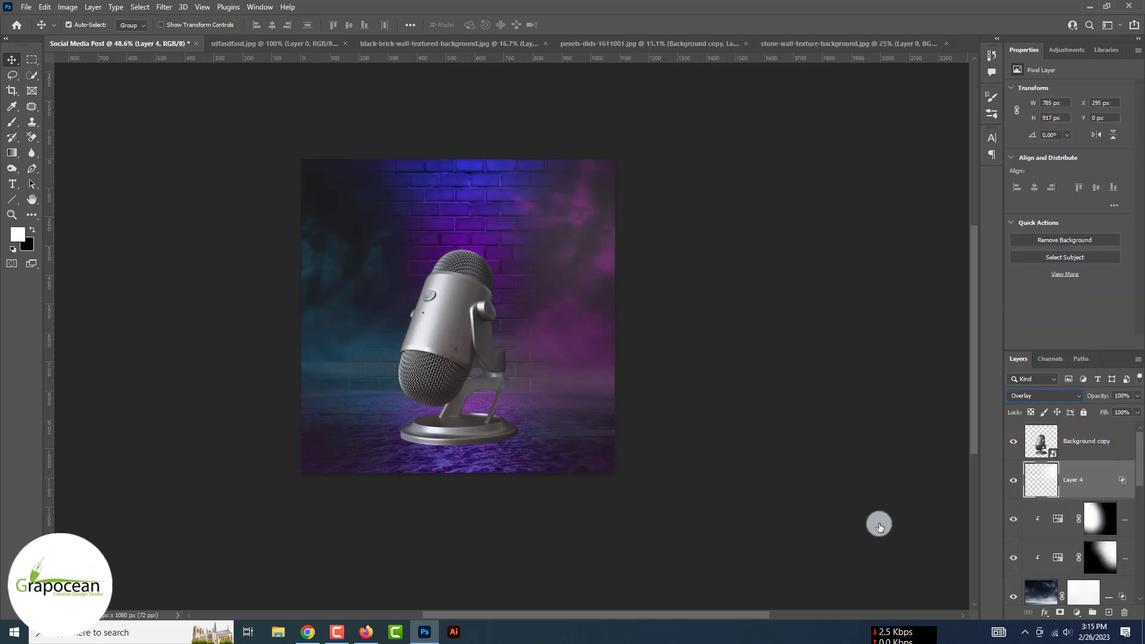
left_click(1040, 394)
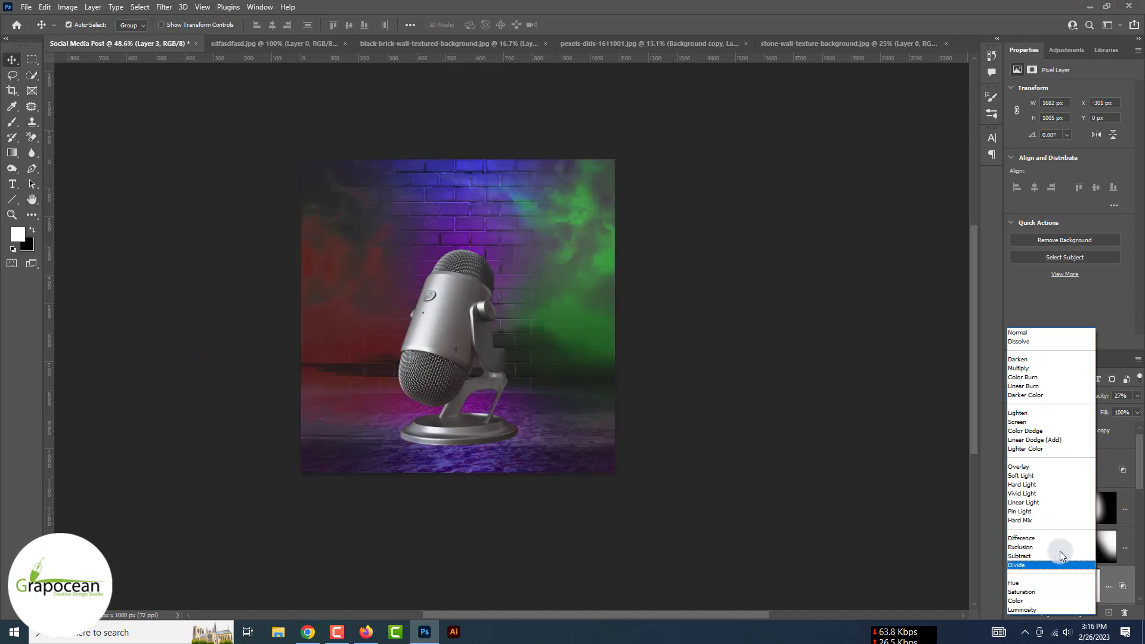
left_click(710, 504)
left_click(1076, 612)
left_click(1096, 538)
left_click_drag(1071, 119, 1056, 119)
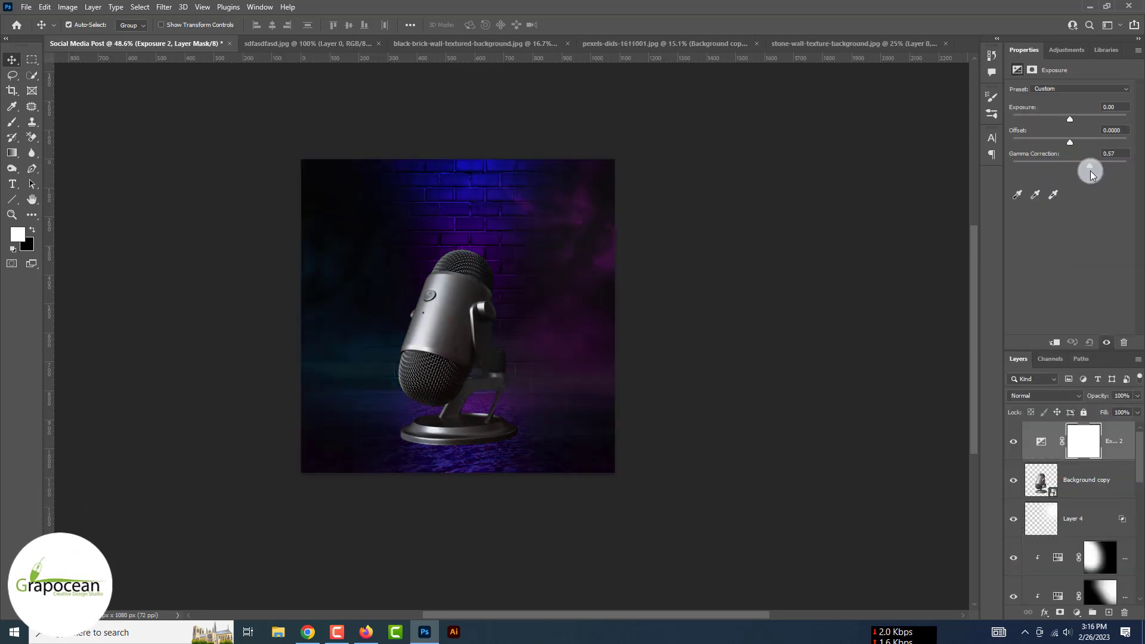
left_click_drag(1071, 165, 1096, 165)
left_click(1125, 461, "alt")
key("ctrl+i")
key("b")
left_click_drag(537, 310, 583, 358)
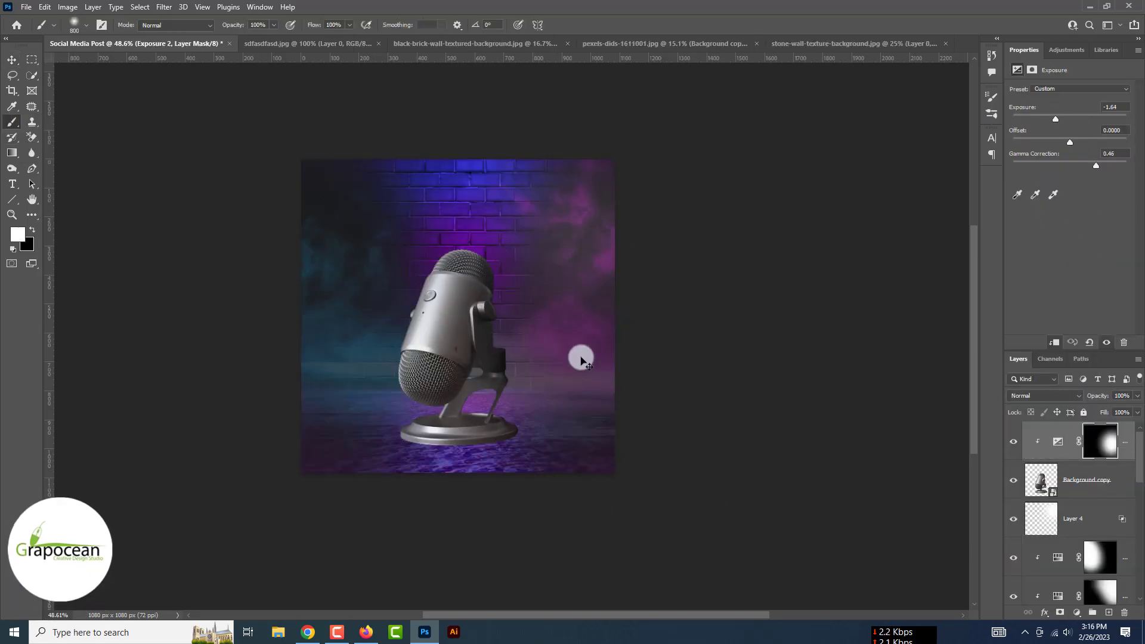
Add a second clipped Exposure layer (+2.27, gamma 1.93) and brush highlights onto the base and stand
scroll(584, 386, "up", 3, "alt")
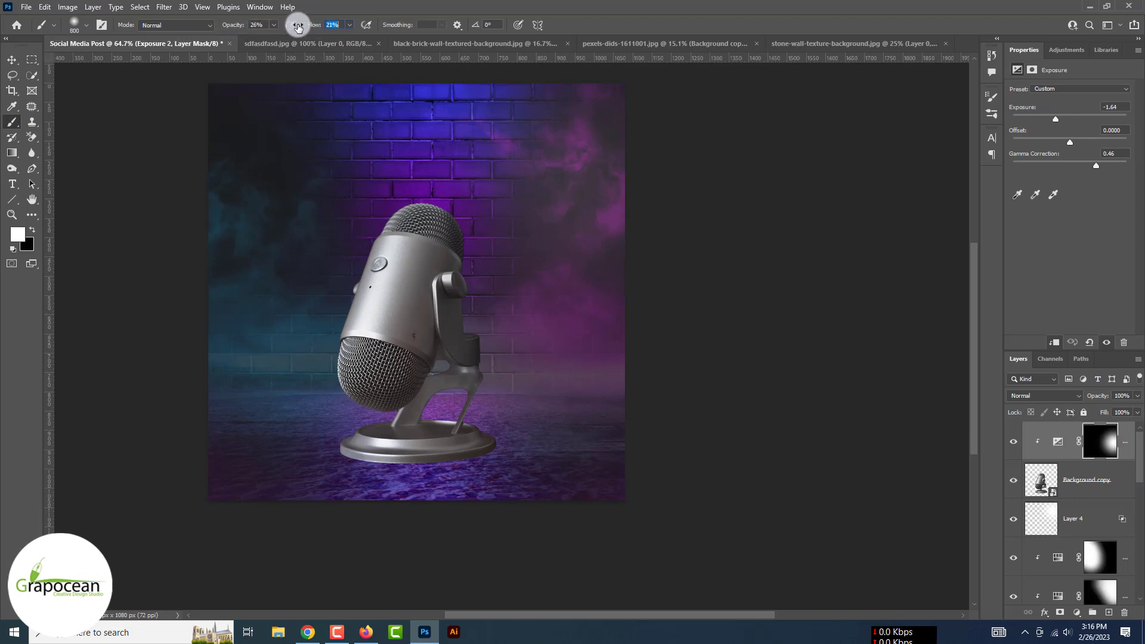
scroll(644, 471, "up", 2, "alt")
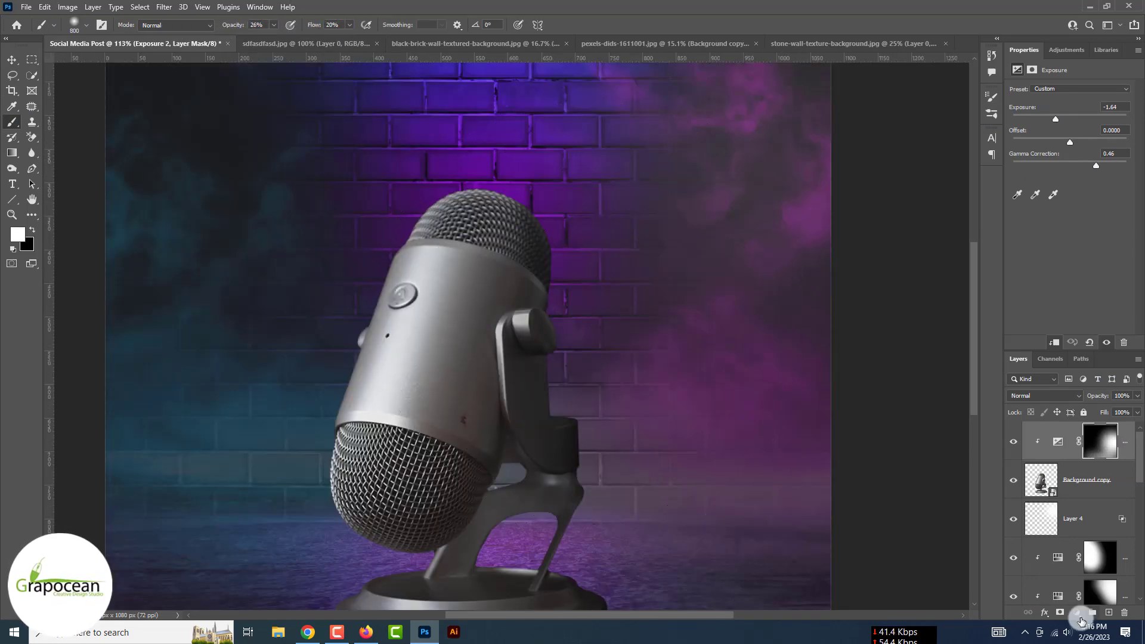
left_click(1077, 612)
left_click(1096, 538)
left_click_drag(1070, 166, 1043, 166)
left_click_drag(1070, 118, 1090, 119)
key("ctrl+i")
left_click(1125, 460, "alt")
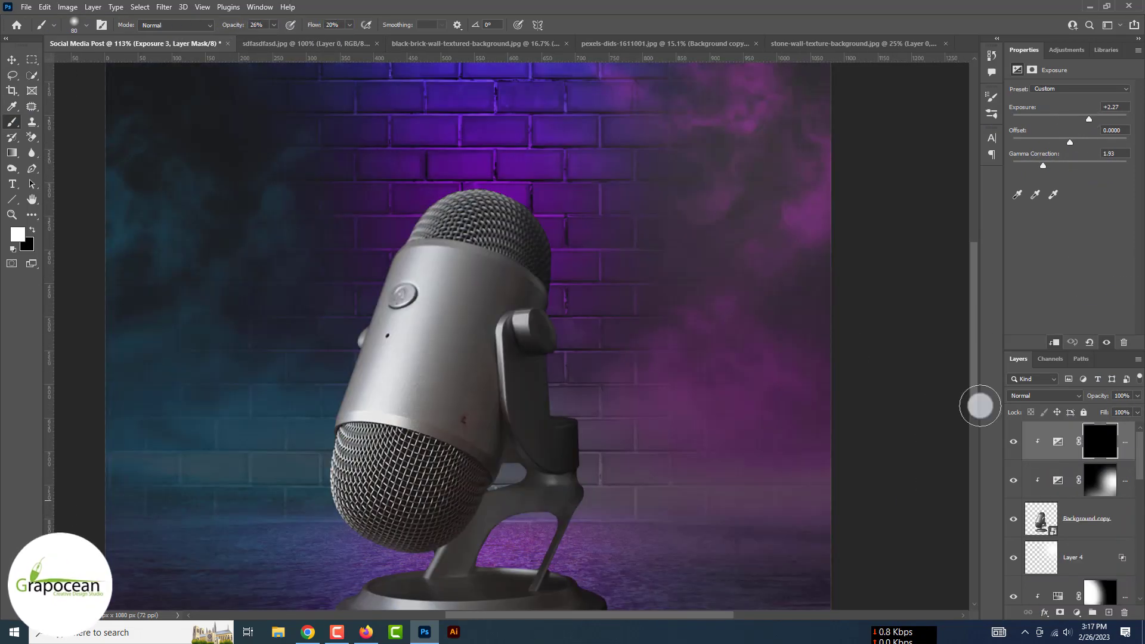
scroll(564, 577, "down", 3)
left_click_drag(390, 508, 506, 439)
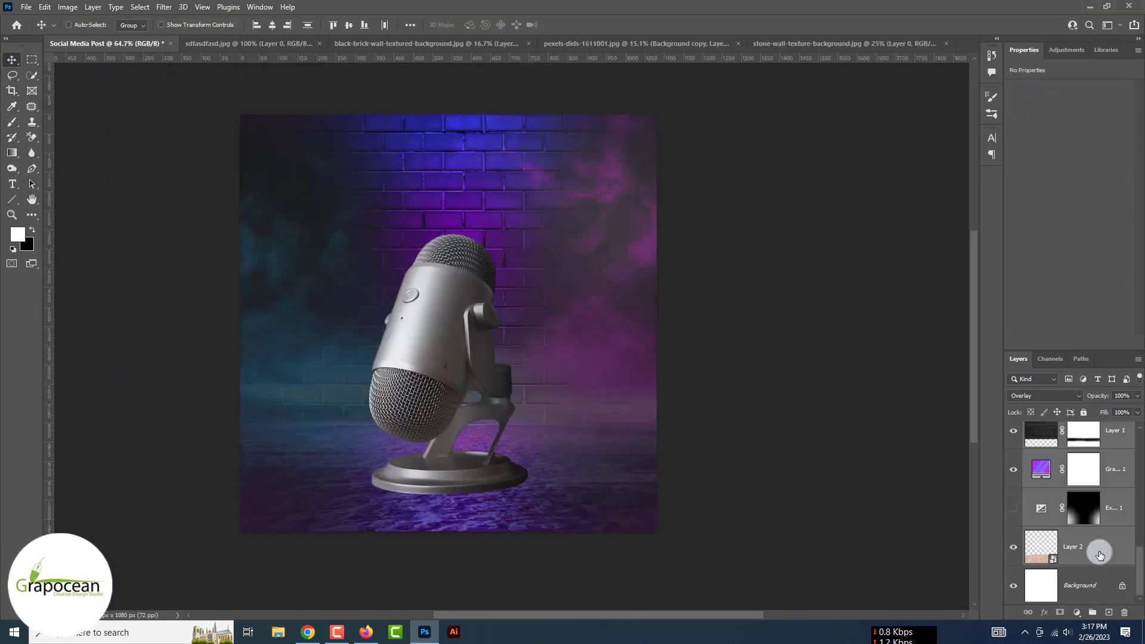
Stamp visible layers into a Hard Light layer placed below the exposure adjustments
key("ctrl+shift+alt+e")
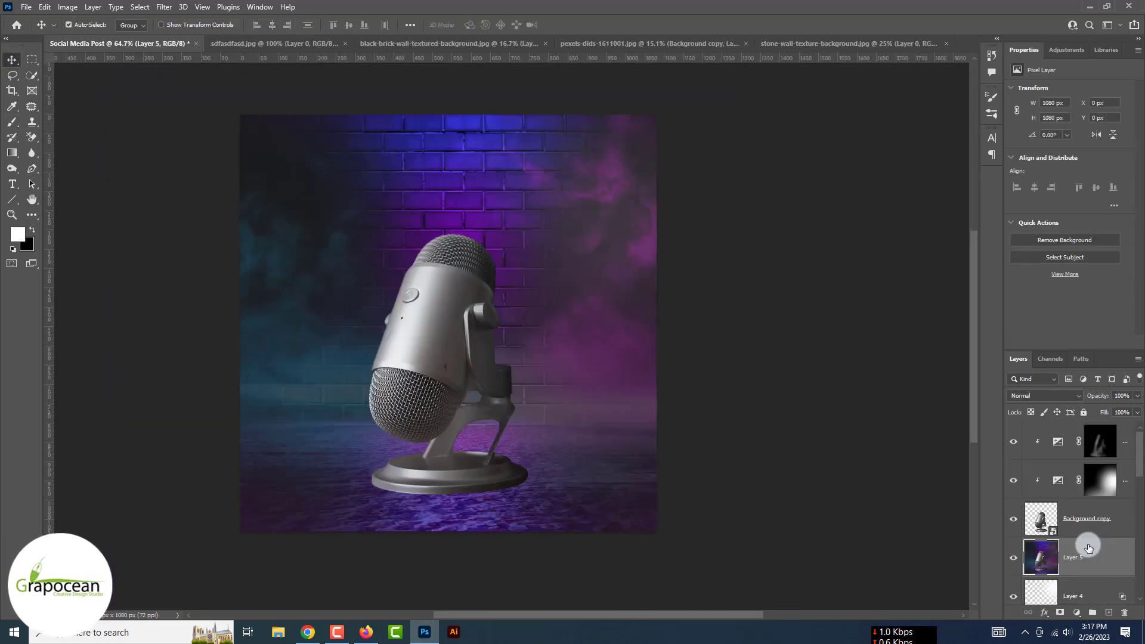
left_click(1044, 396)
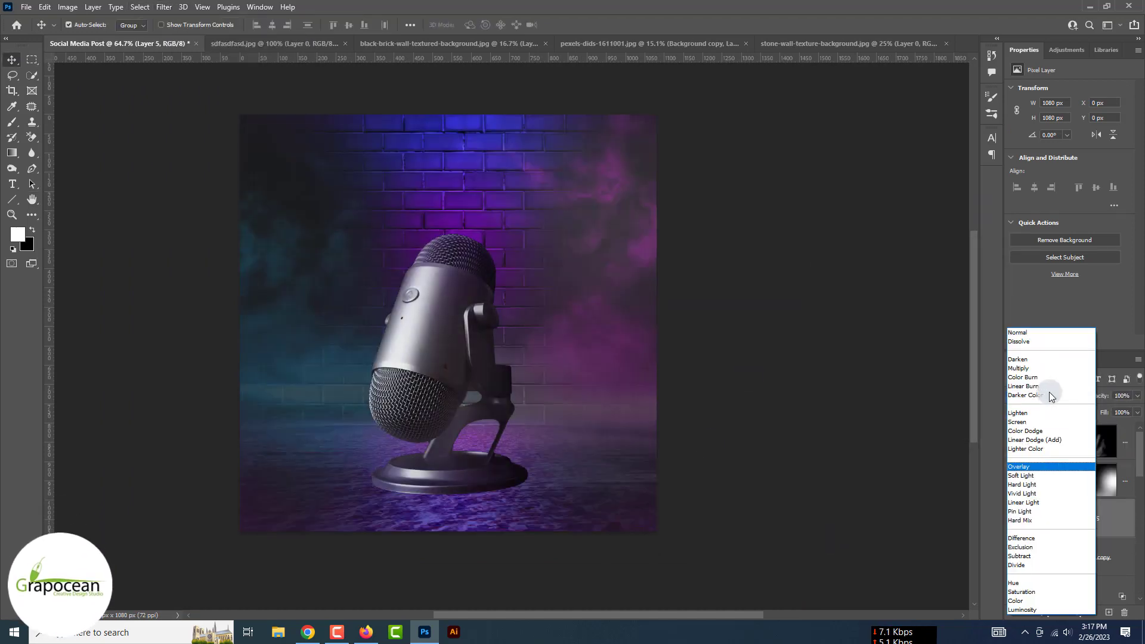
left_click(1025, 485)
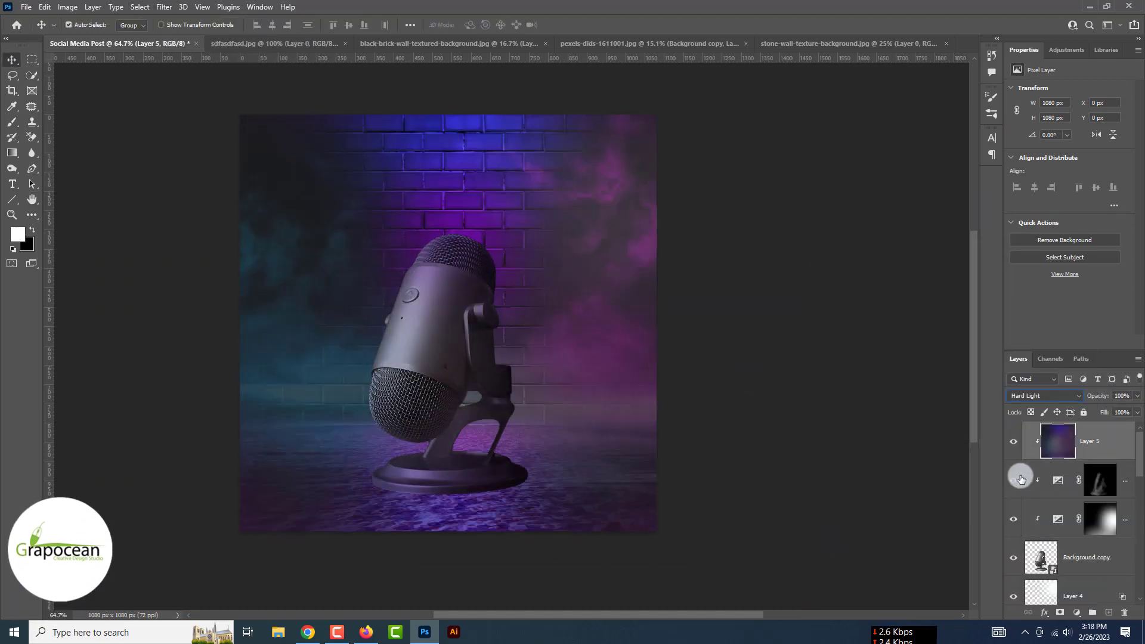
left_click(1051, 394)
key("Down")
key("Down")
key("Down")
key("Down")
key("Down")
key("Down")
key("Escape")
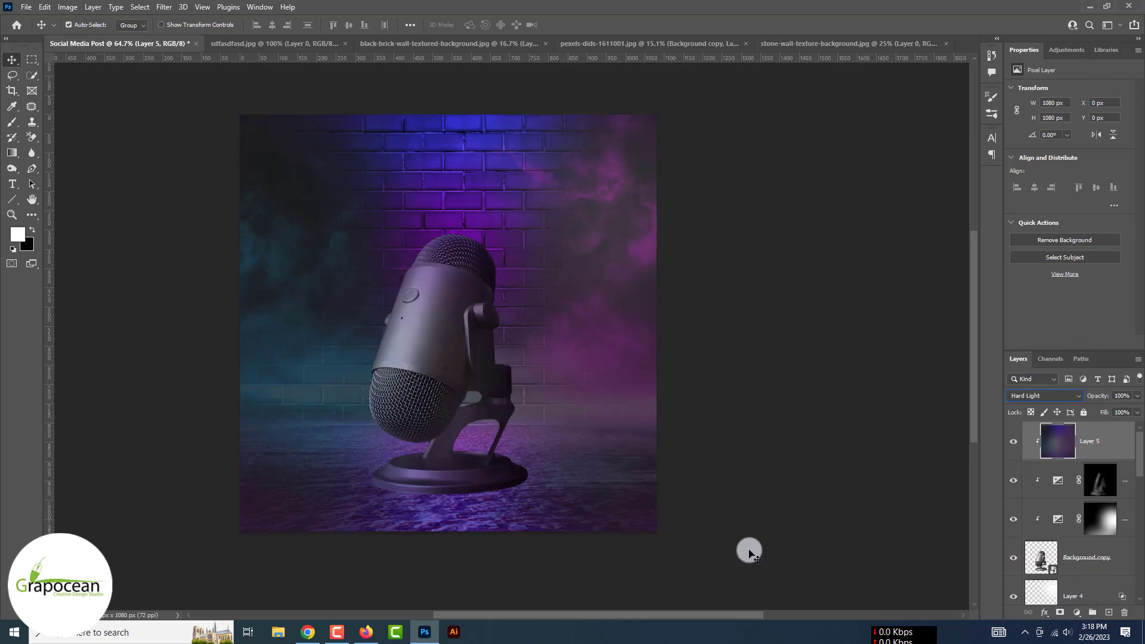
left_click_drag(1061, 441, 1061, 519)
Add a black mask to the merged layer and paint a white glow over the microphone
left_click(1060, 613, "alt")
key("b")
left_click_drag(486, 250, 492, 373)
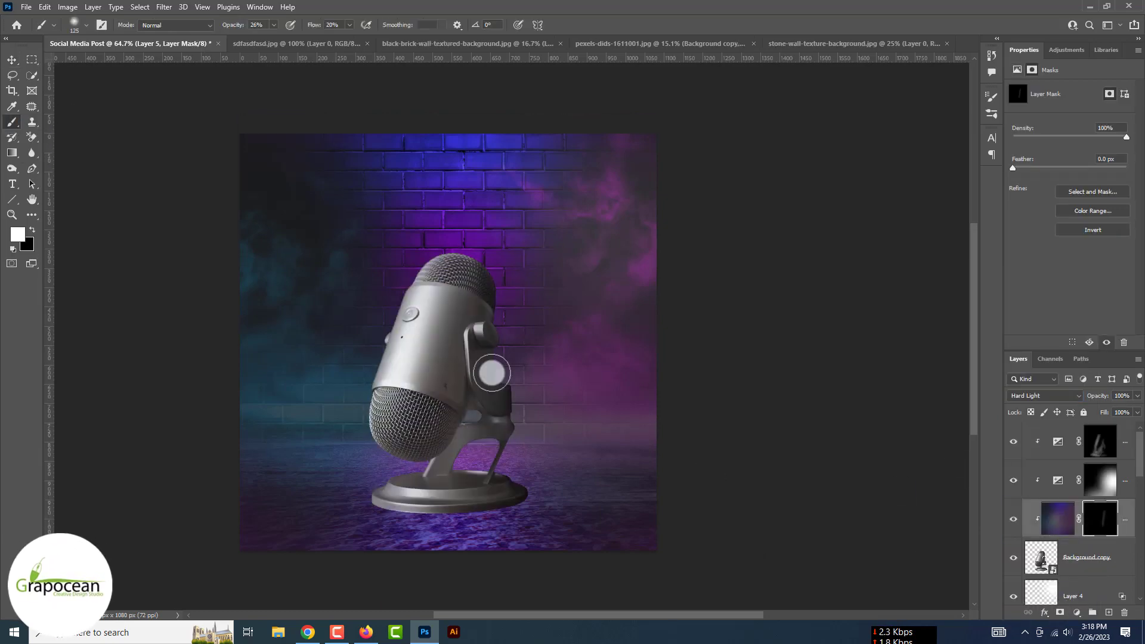
key("ctrl+2")
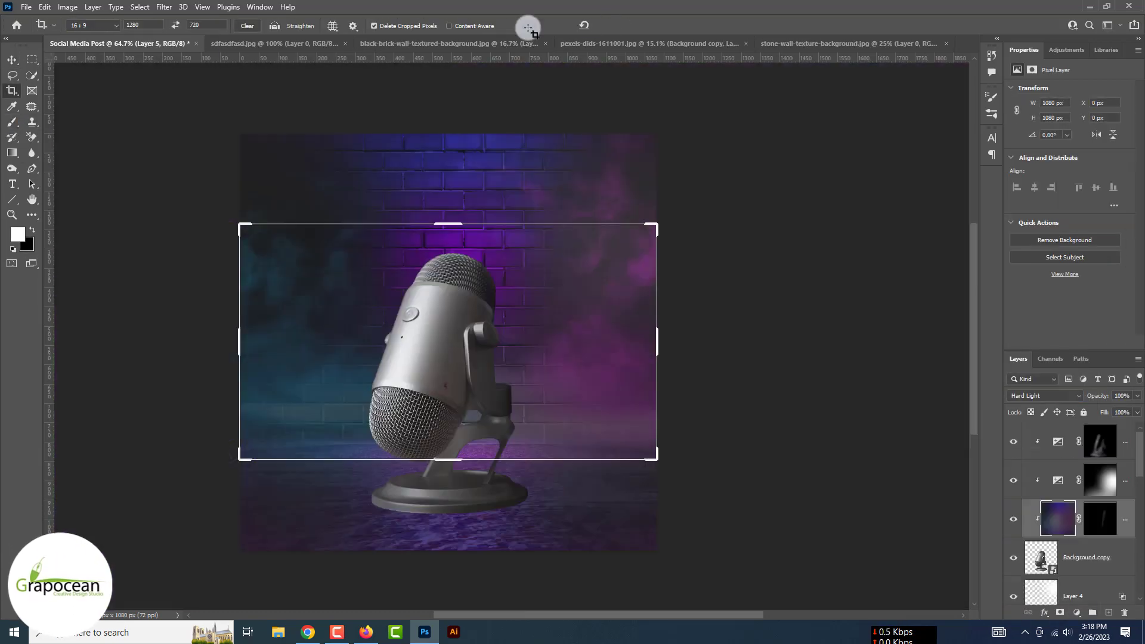
key("x")
key("6")
key("7")
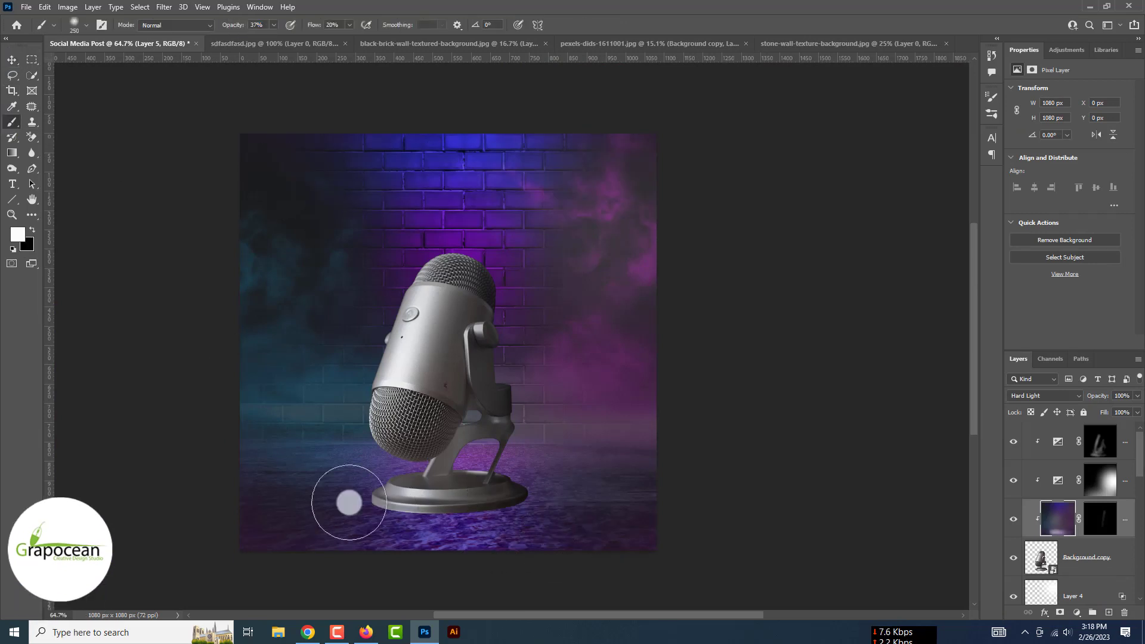
key("shift+7")
key("shift+9")
left_click_drag(420, 204, 416, 347)
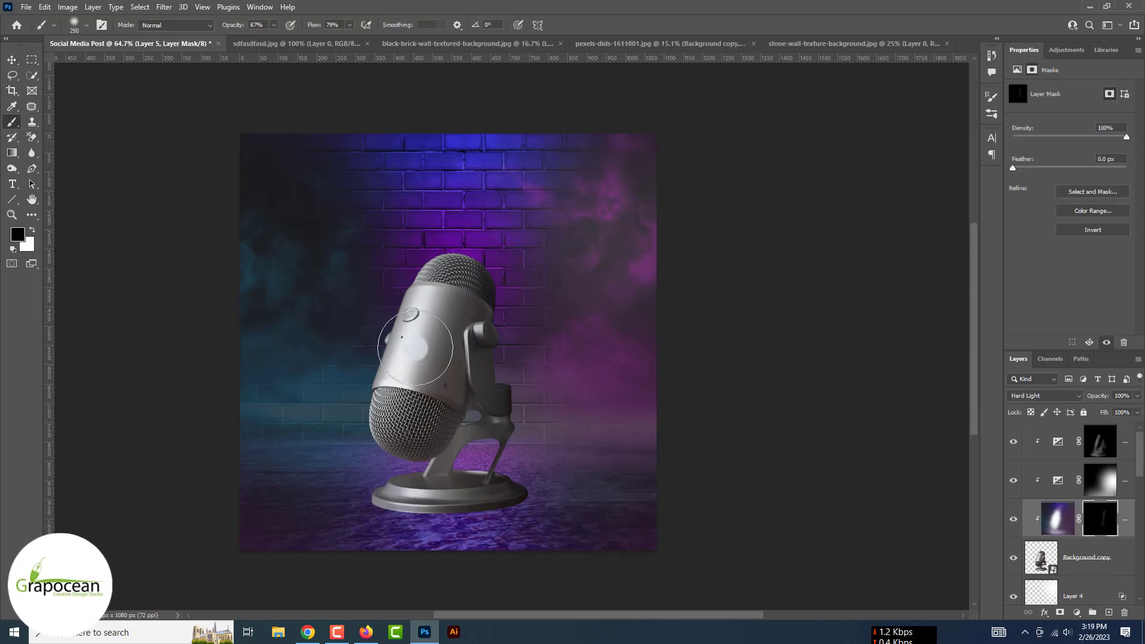
Paint the mask to reveal purple light over the microphone, then add a Brightness/Contrast adjustment
left_click(1013, 520)
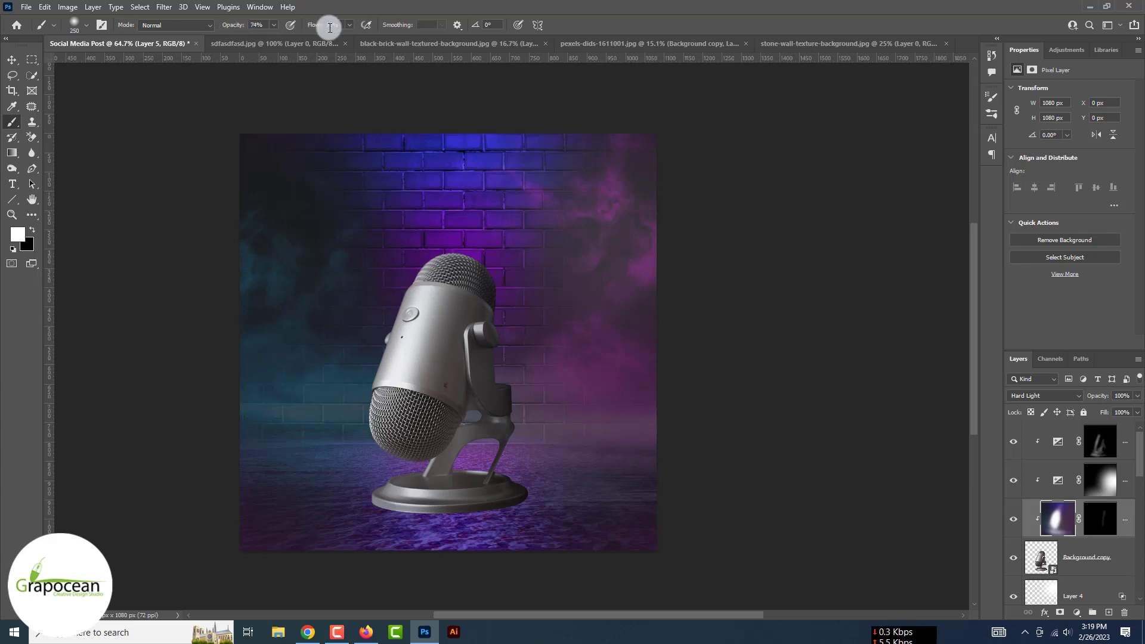
left_click_drag(1014, 518, 1008, 444)
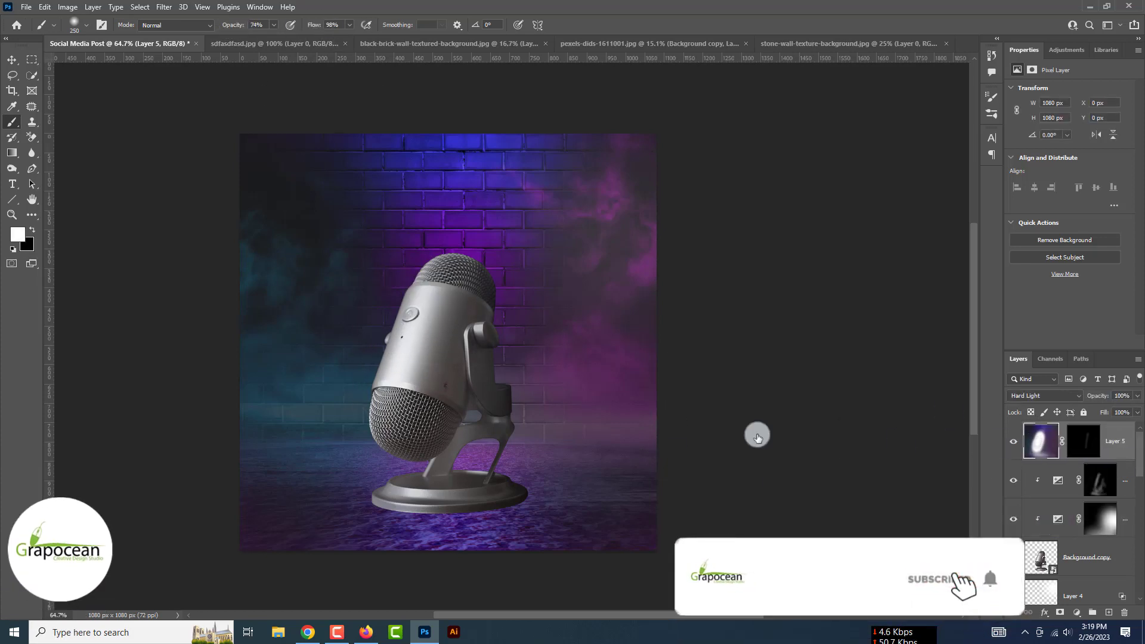
key("ctrl+z")
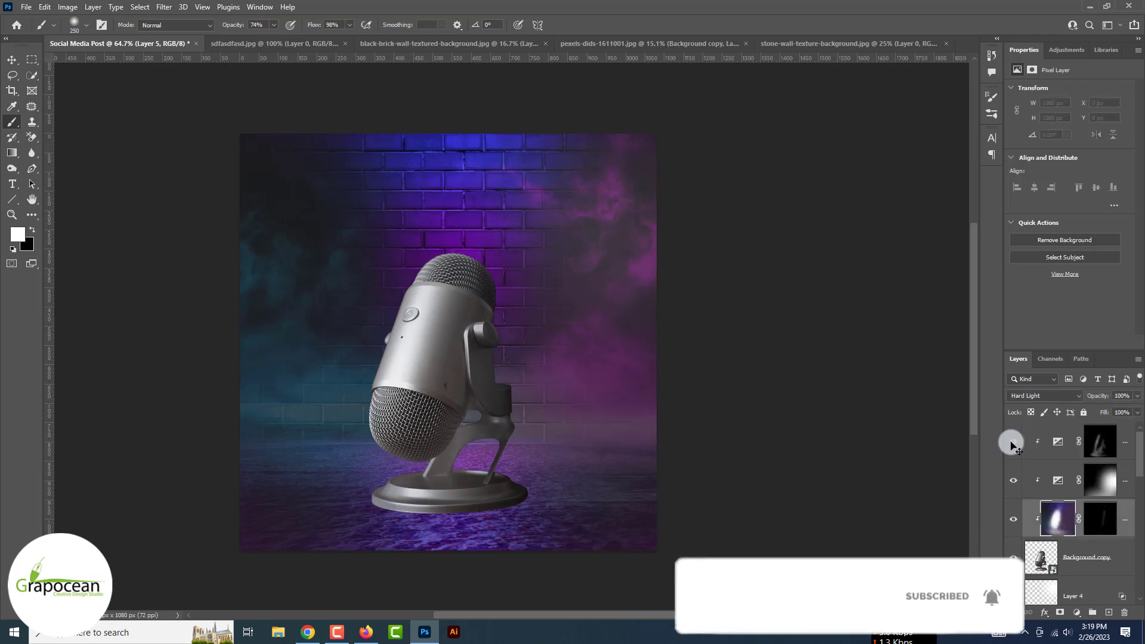
left_click(1100, 519)
key("ctrl+shift+]")
key("x")
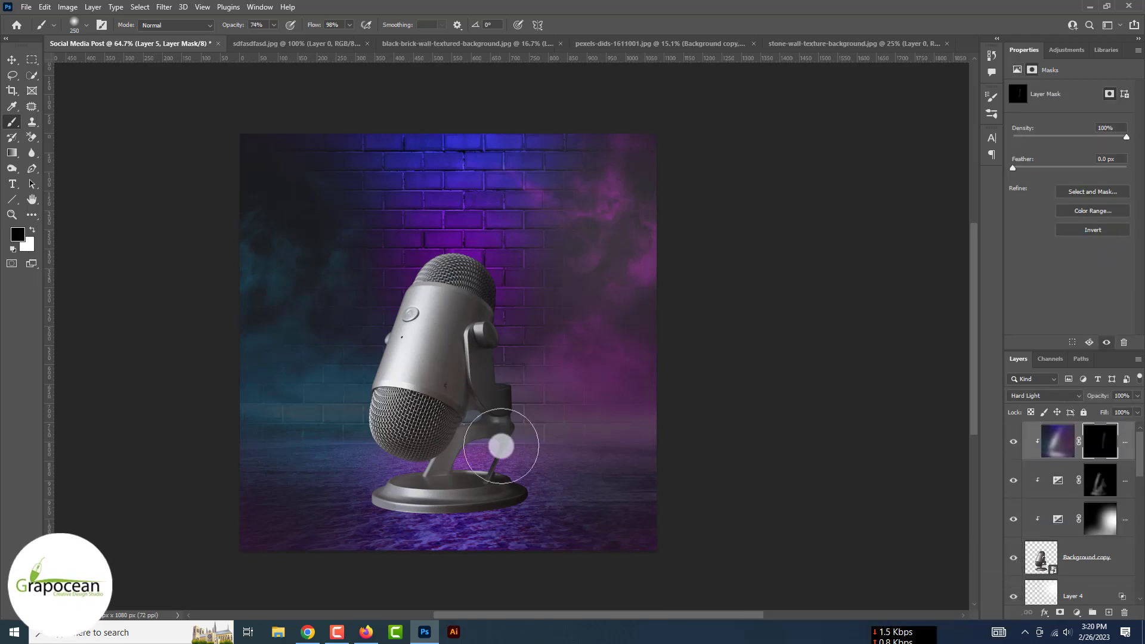
key("x")
left_click_drag(501, 446, 486, 307)
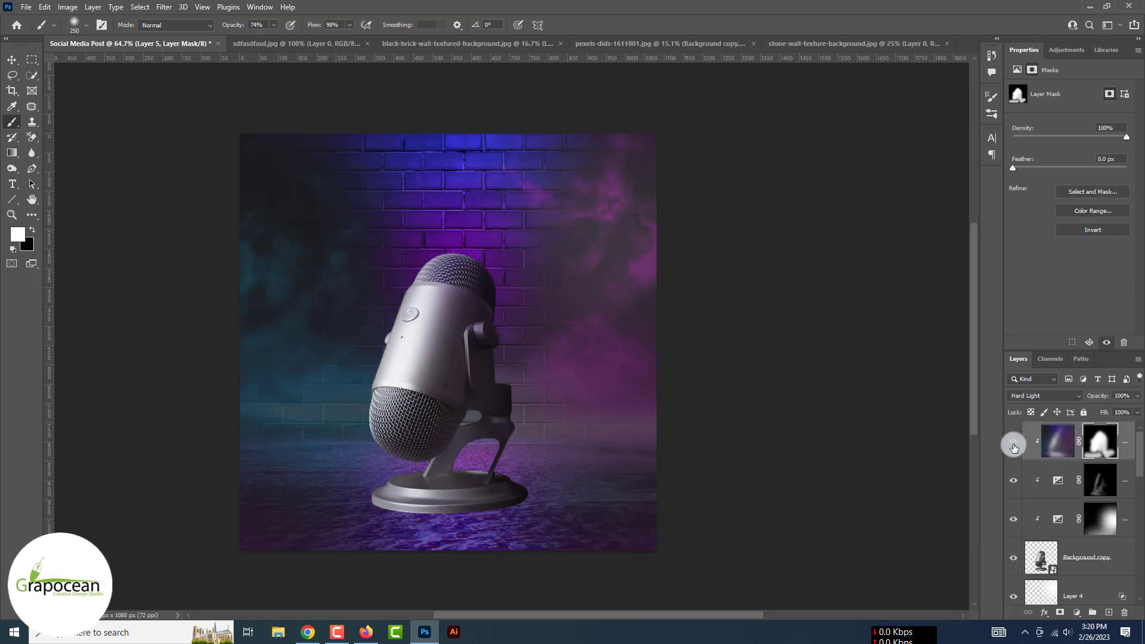
left_click_drag(1062, 142, 1049, 148)
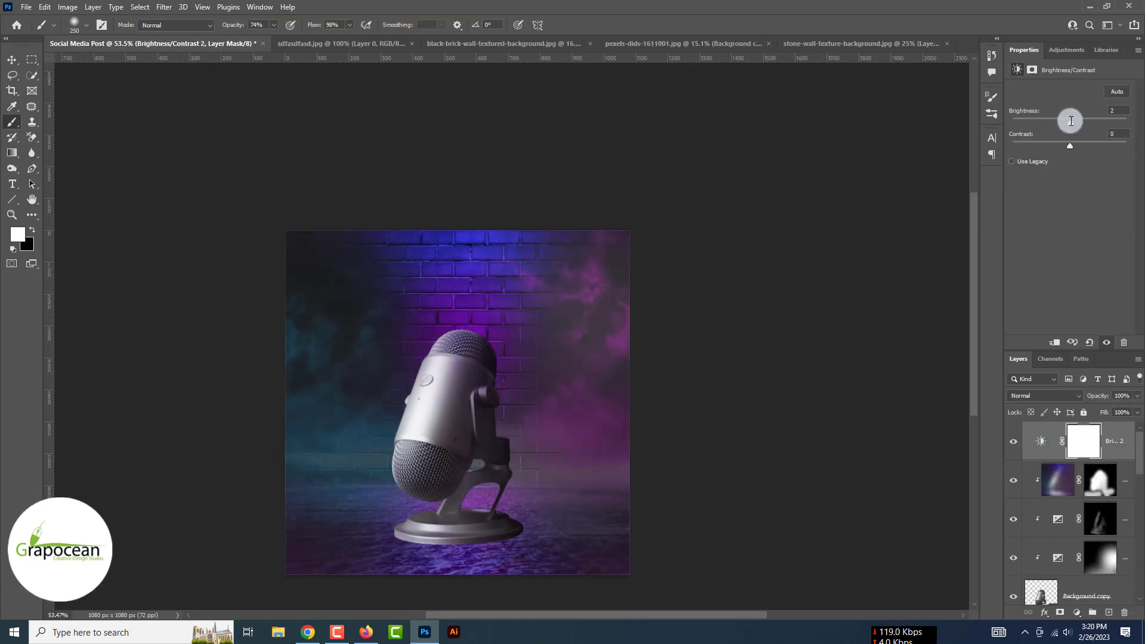
Try the Brightness/Contrast adjustment above the microphone in Legacy mode, then delete it
left_click_drag(1074, 442, 1073, 575)
left_click_drag(1069, 126, 1069, 124)
left_click(1011, 161)
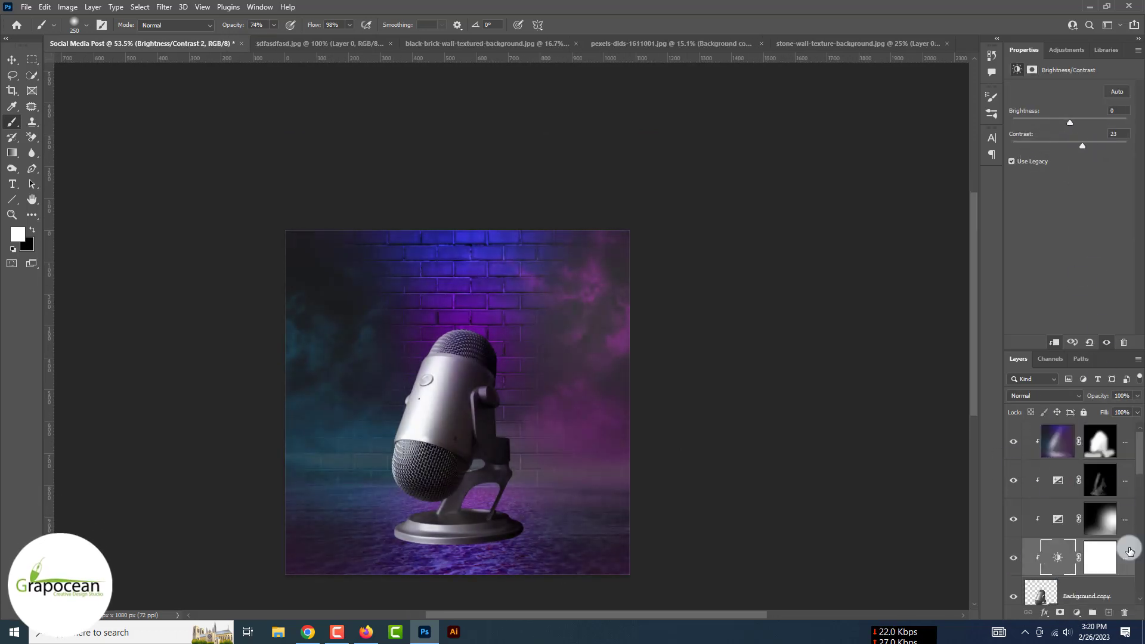
key("Delete")
Apply a Camera Raw filter to the microphone with Sharpening 46 and Noise Reduction 6
left_click(164, 7)
left_click(212, 94)
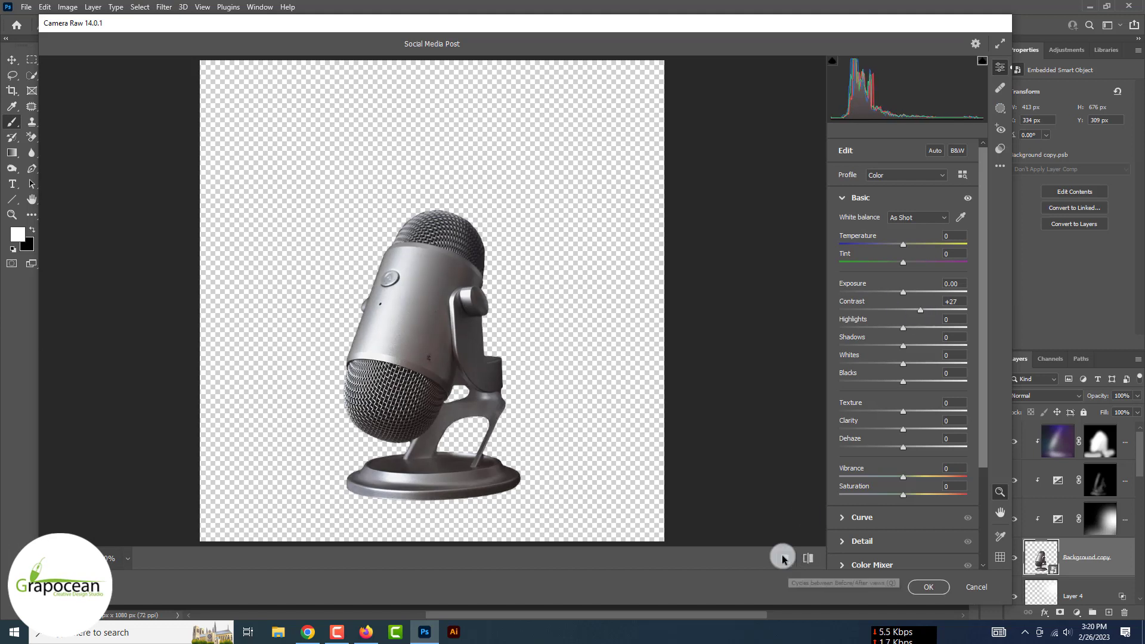
left_click(783, 559)
left_click(328, 350)
left_click(862, 541)
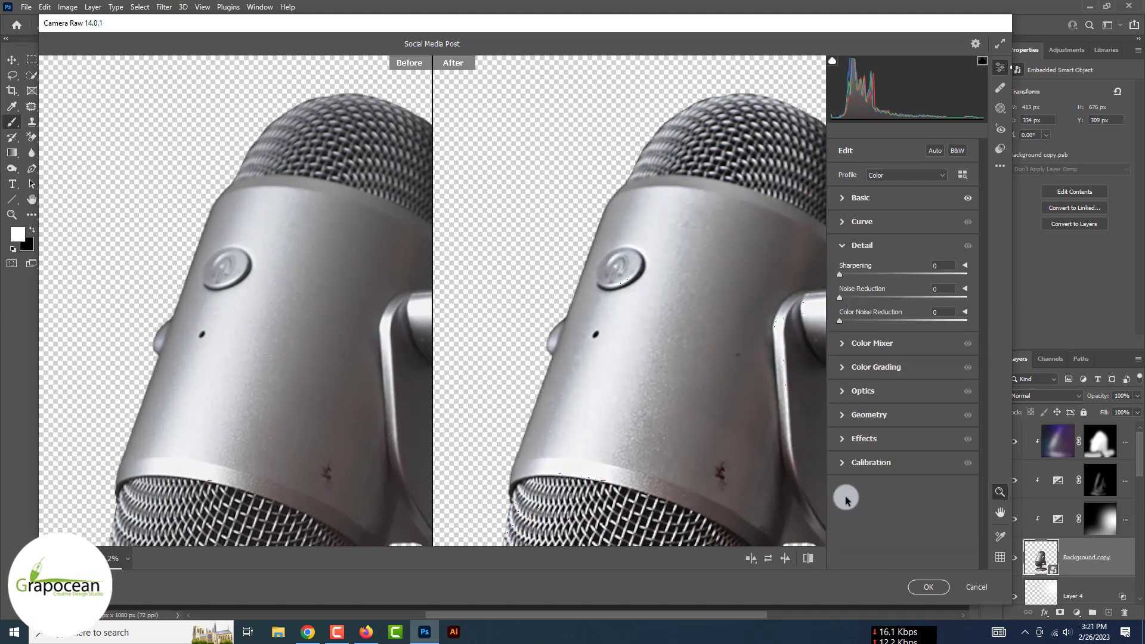
left_click_drag(839, 297, 848, 304)
left_click(928, 587)
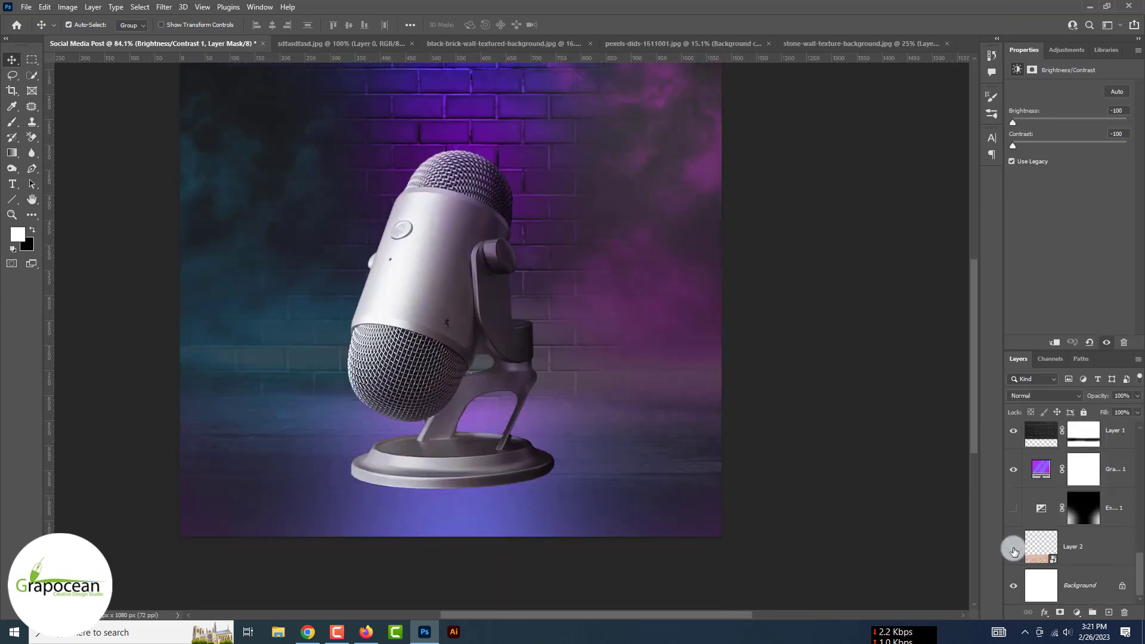
Browse the Layers panel and toggle the smoke layer's visibility to compare
scroll(507, 545, "down", 3)
left_click_drag(389, 445, 798, 529)
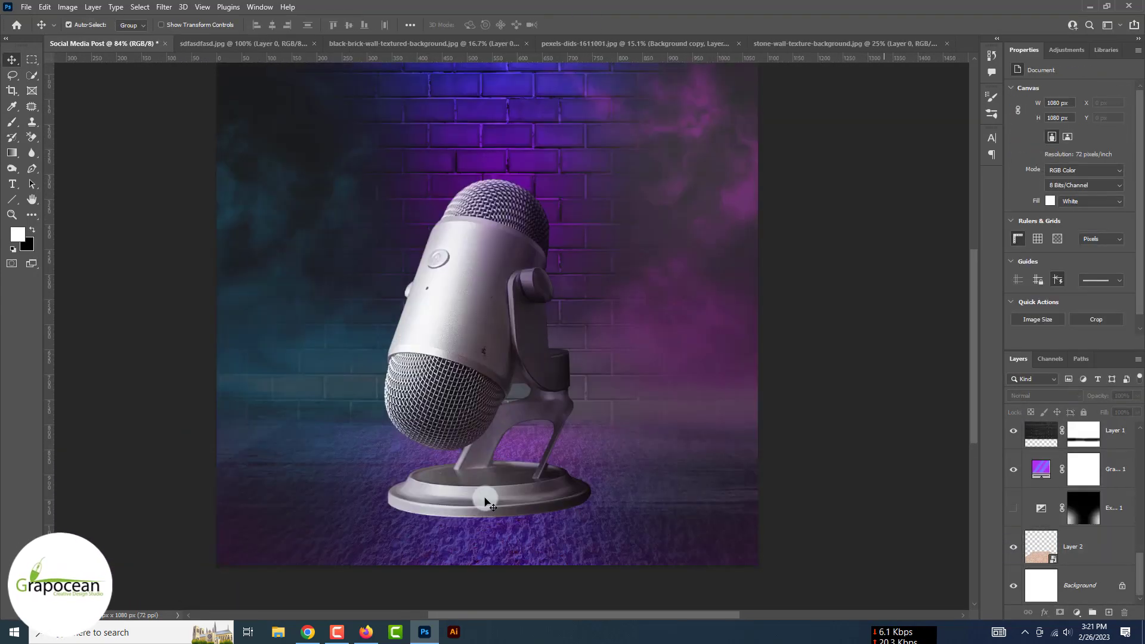
scroll(576, 542, "down", 2)
scroll(621, 401, "down", 2)
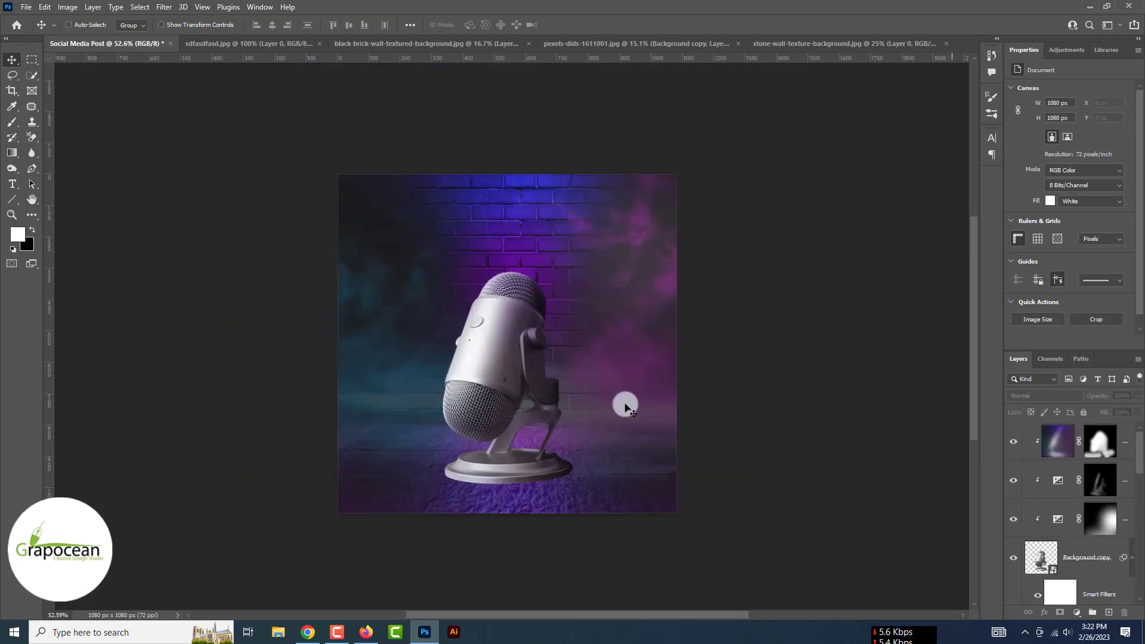
left_click(1012, 513)
left_click(1044, 396)
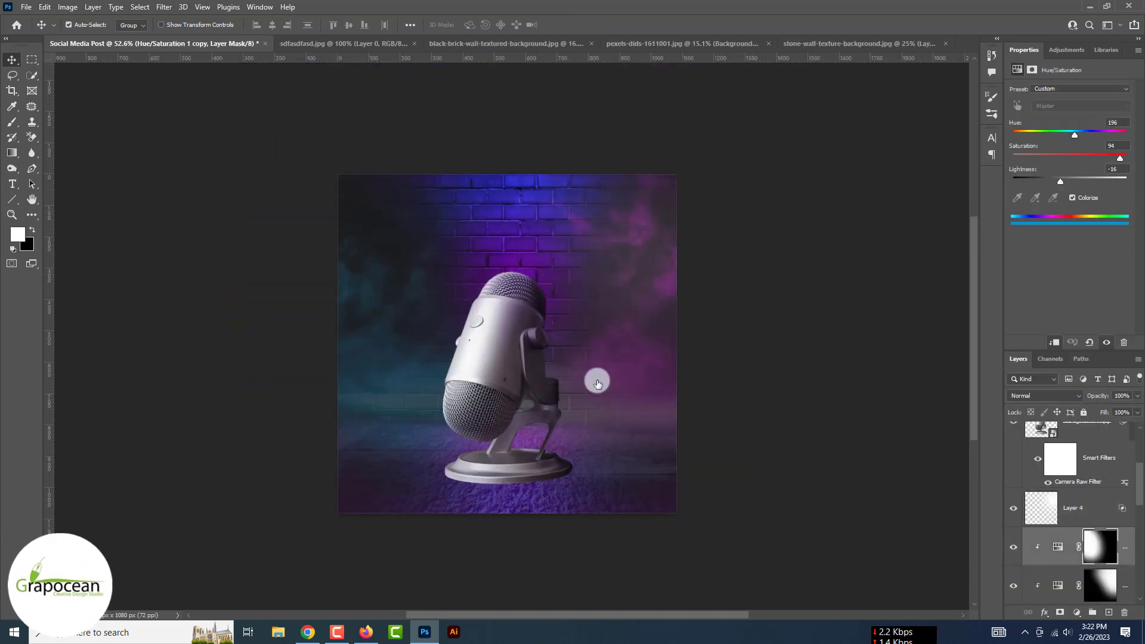
left_click(1009, 512)
left_click(1046, 395)
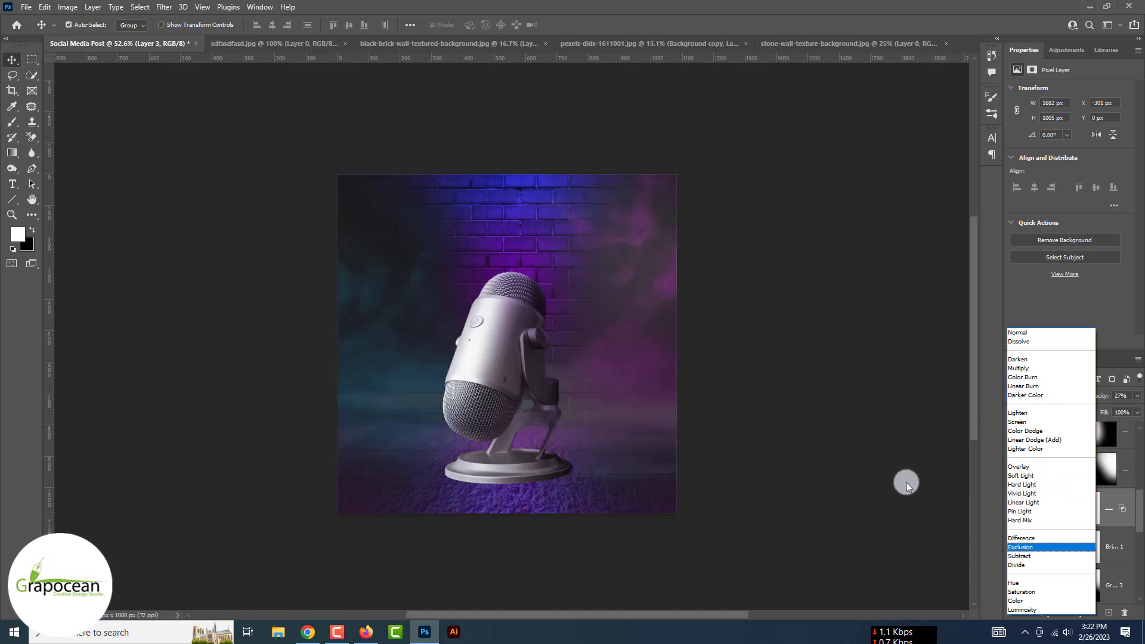
left_click(907, 481)
Check the layer masks and Alt-drag a copy of the gradient fill layer to the top
left_click(524, 238)
left_click(1100, 533)
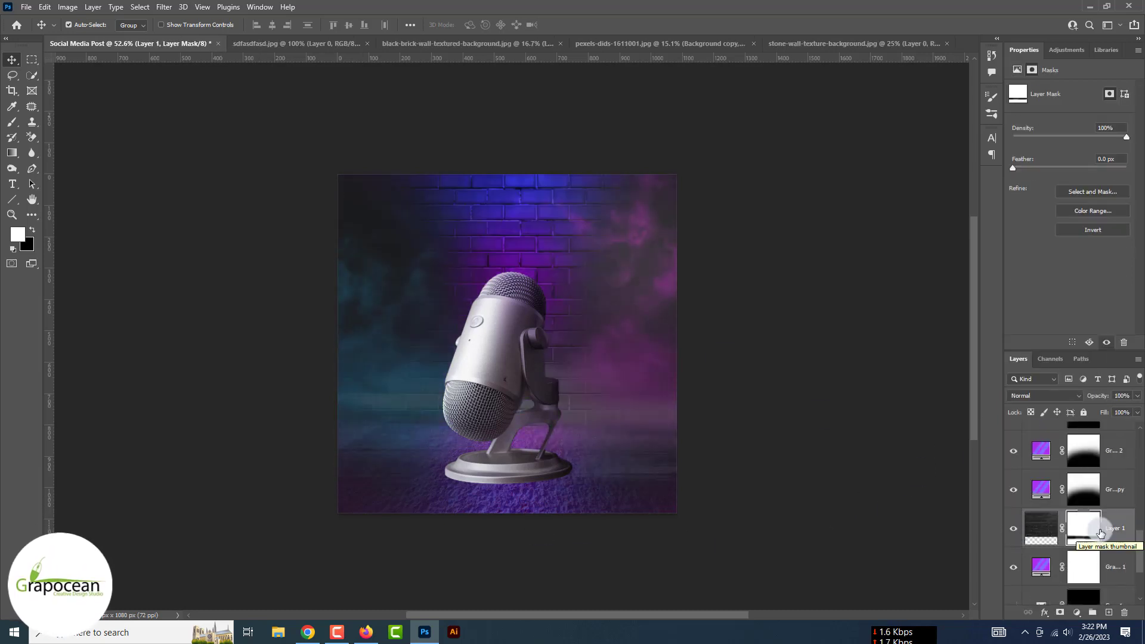
left_click(1094, 566)
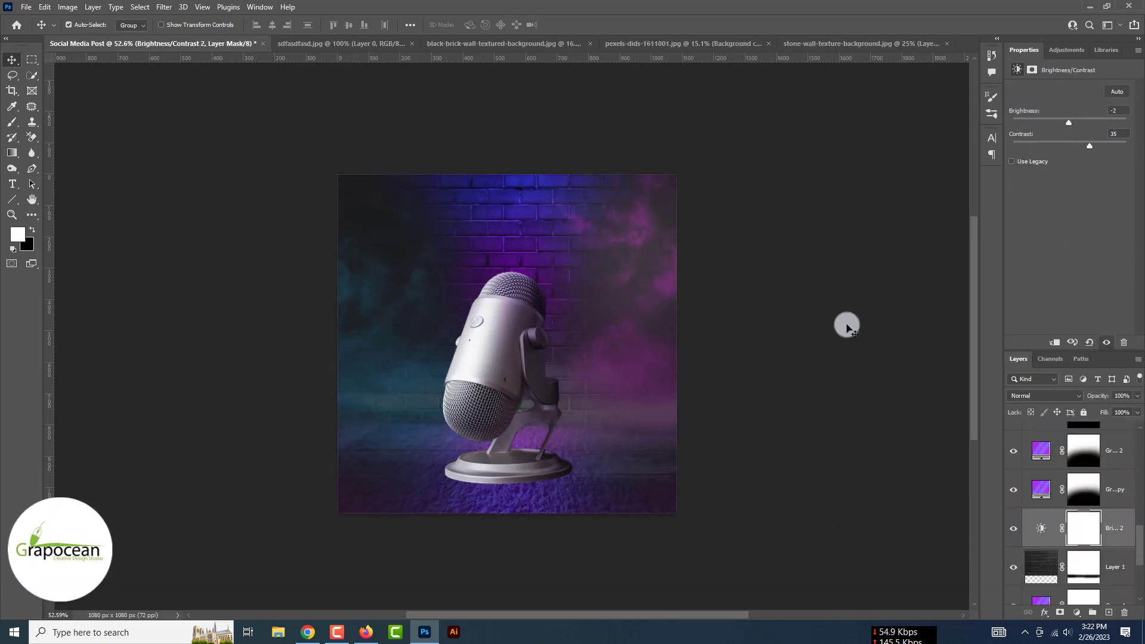
left_click(498, 379)
left_click_drag(1040, 524, 1079, 471)
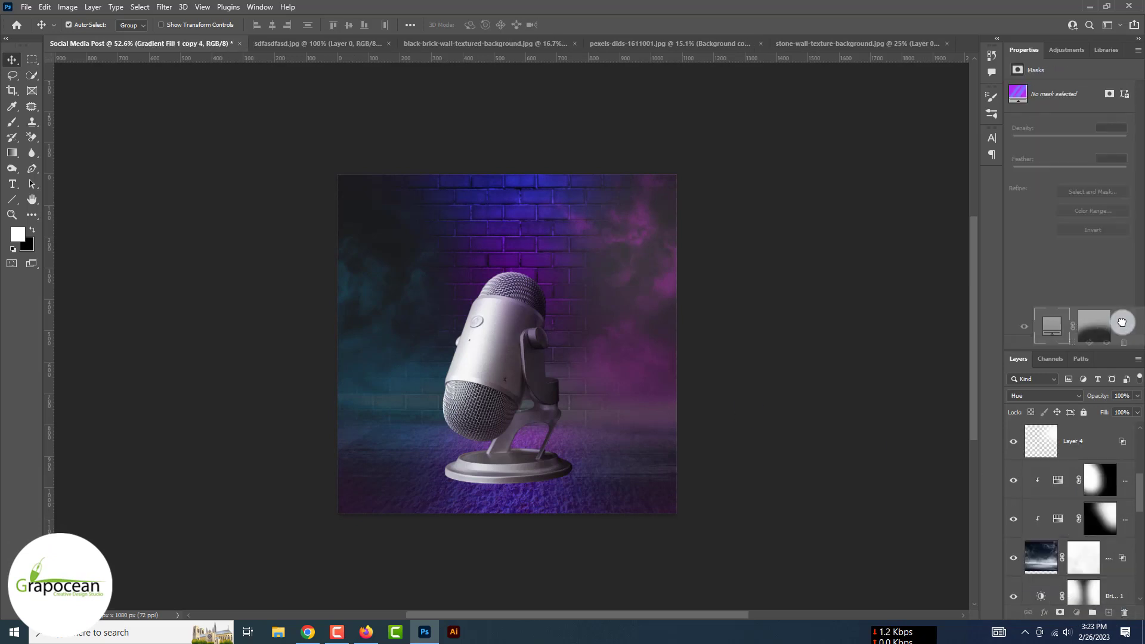
Clip the gradient copy in Soft Light at 71% opacity and place Layer 6 below the microphone layer
left_click(1045, 395)
left_click(1026, 449)
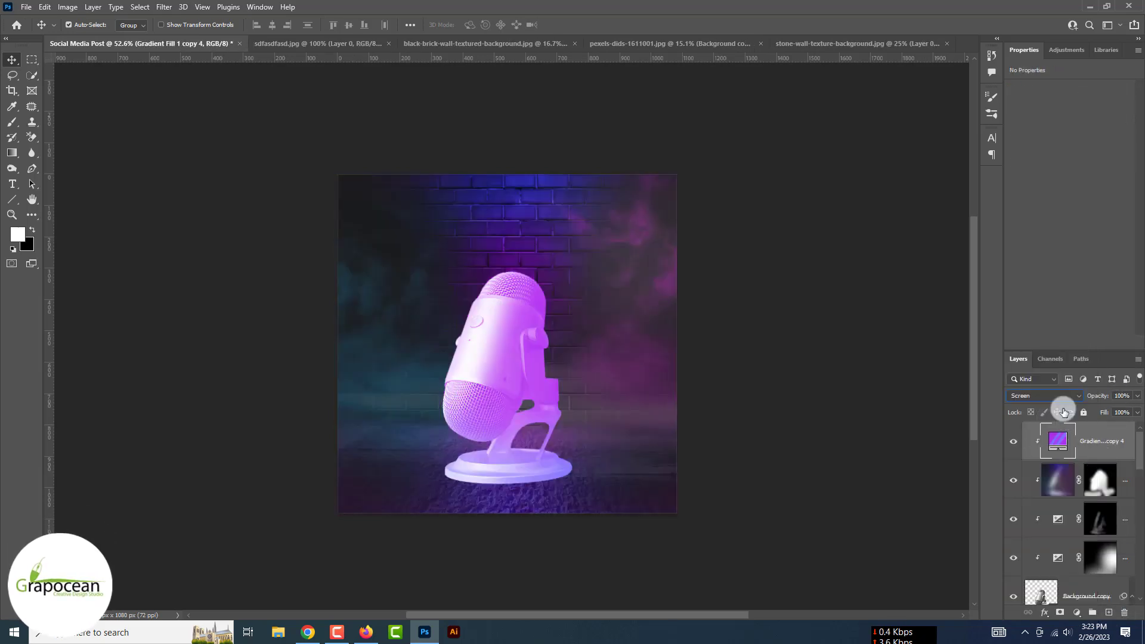
left_click(1045, 396)
left_click(1026, 468)
left_click(1137, 395)
left_click_drag(1136, 410, 1107, 411)
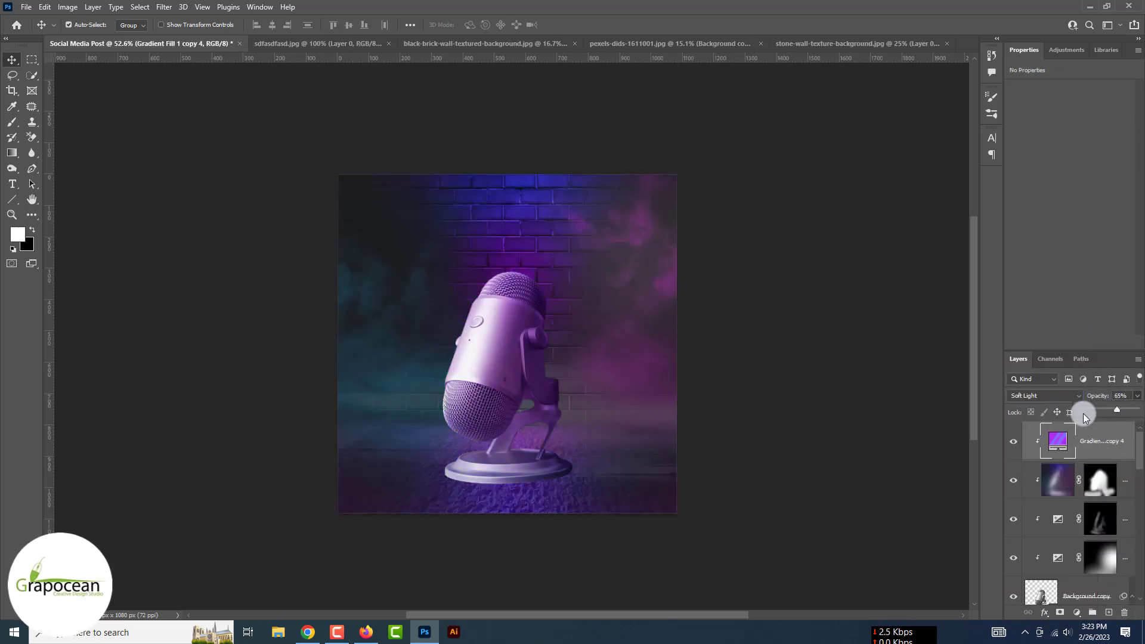
left_click(1138, 396)
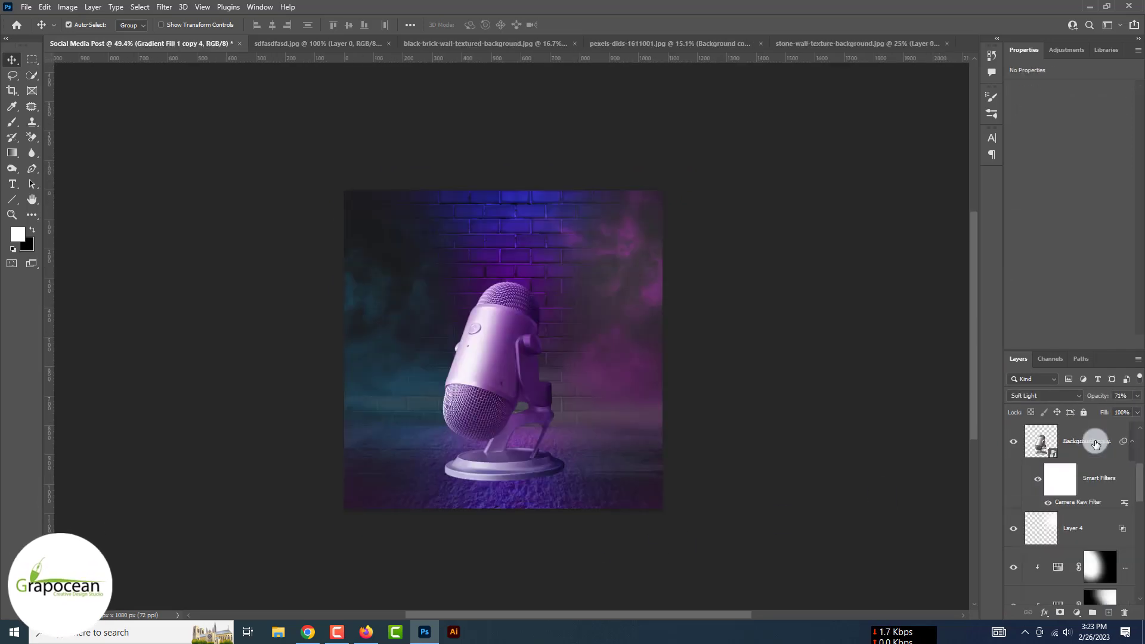
left_click_drag(1004, 565, 1074, 590)
Paint smoky strokes with a large 20 Watercolor Brushes preset and check the smoke layer's blend mode
key("b")
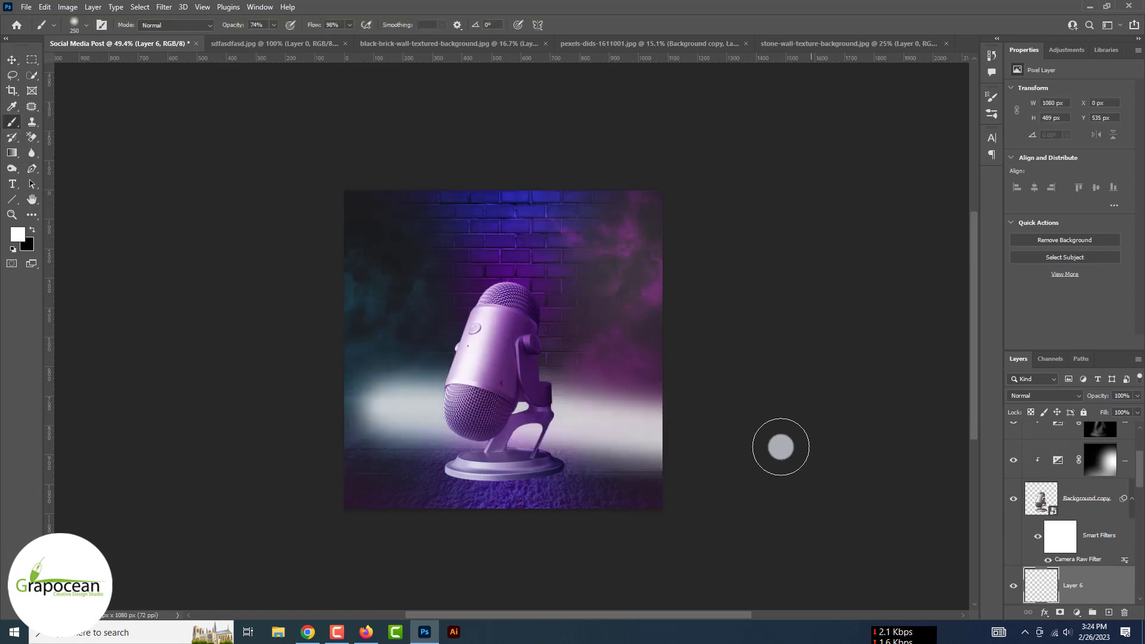
left_click(86, 25)
scroll(21, 396, "down", 5)
scroll(21, 396, "down", 5)
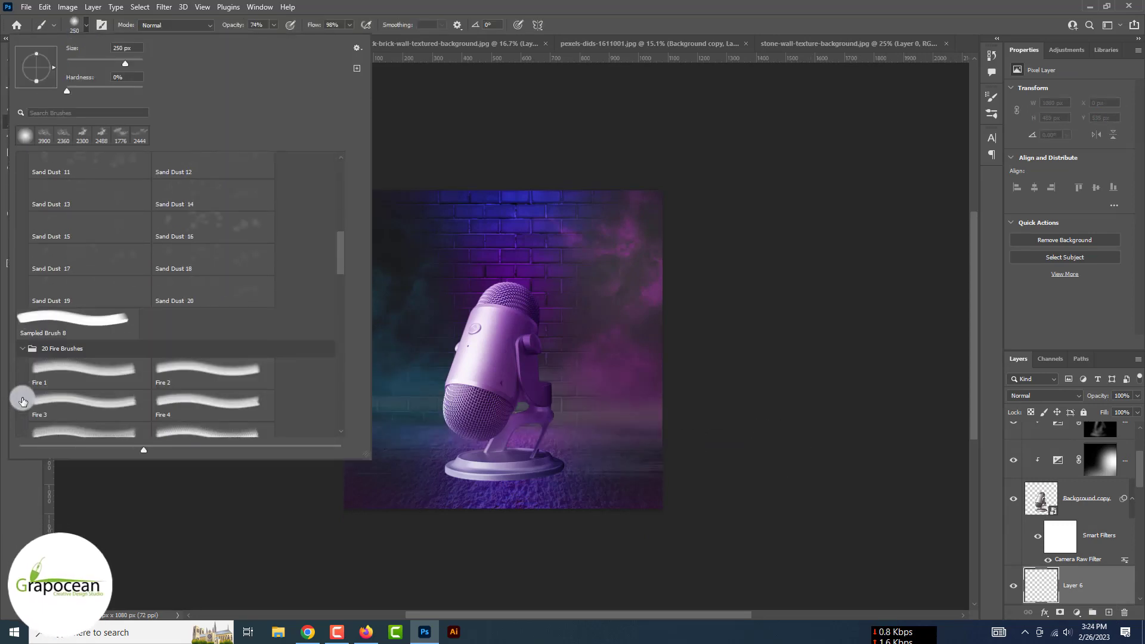
left_click(24, 242)
left_click(85, 262)
left_click(538, 234)
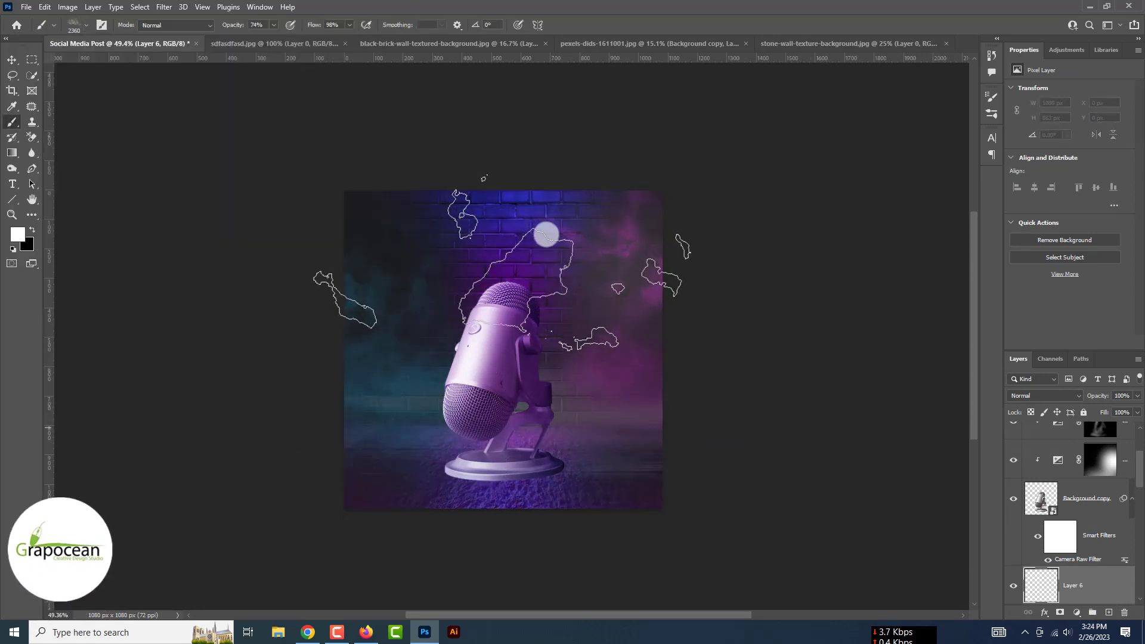
double_click(1095, 587)
key("Escape")
left_click(1044, 396)
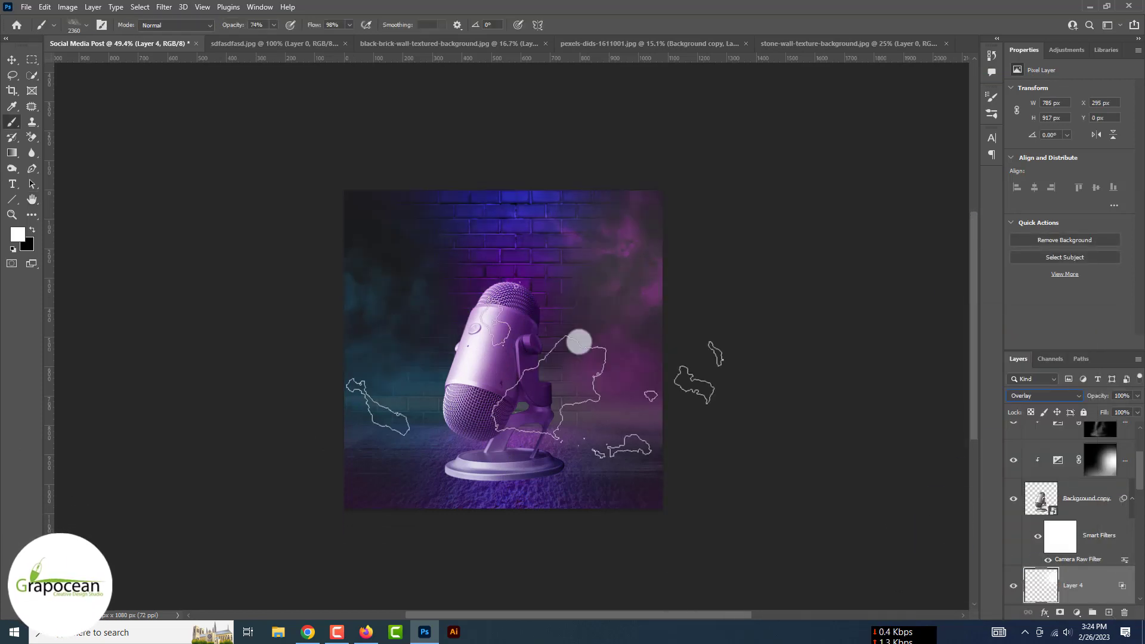
On Layer 4, choose a brush from 20 Fire Brushes and enlarge it to 1500 px
left_click(11, 62)
left_click(12, 121)
left_click(85, 24)
scroll(21, 299, "down", 10)
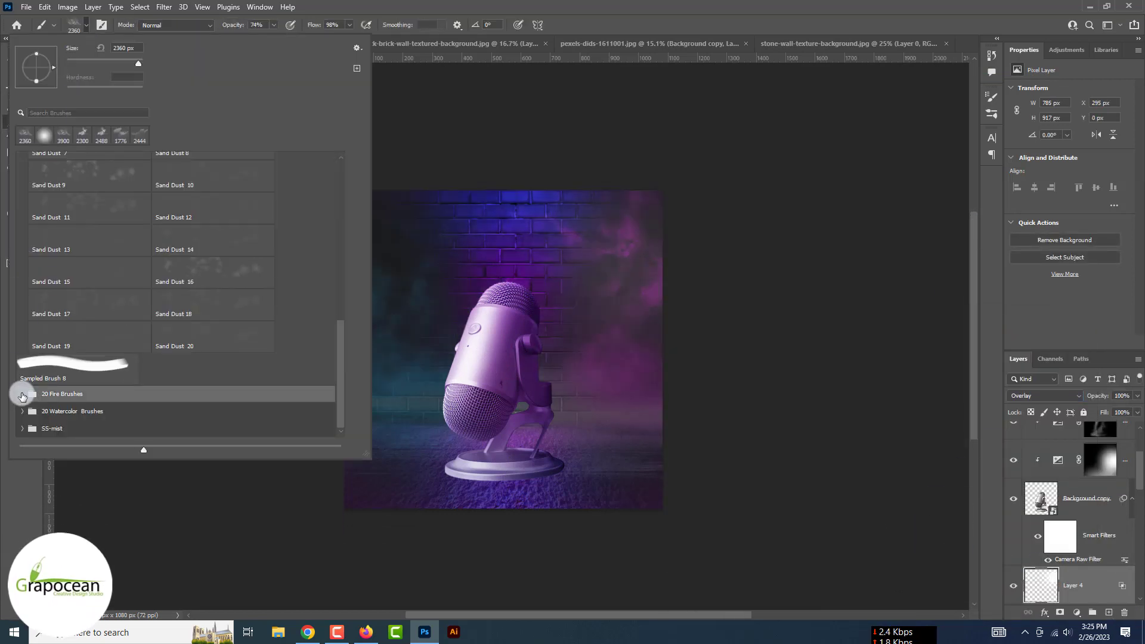
left_click(21, 411)
double_click(84, 190)
key("ctrl+minus")
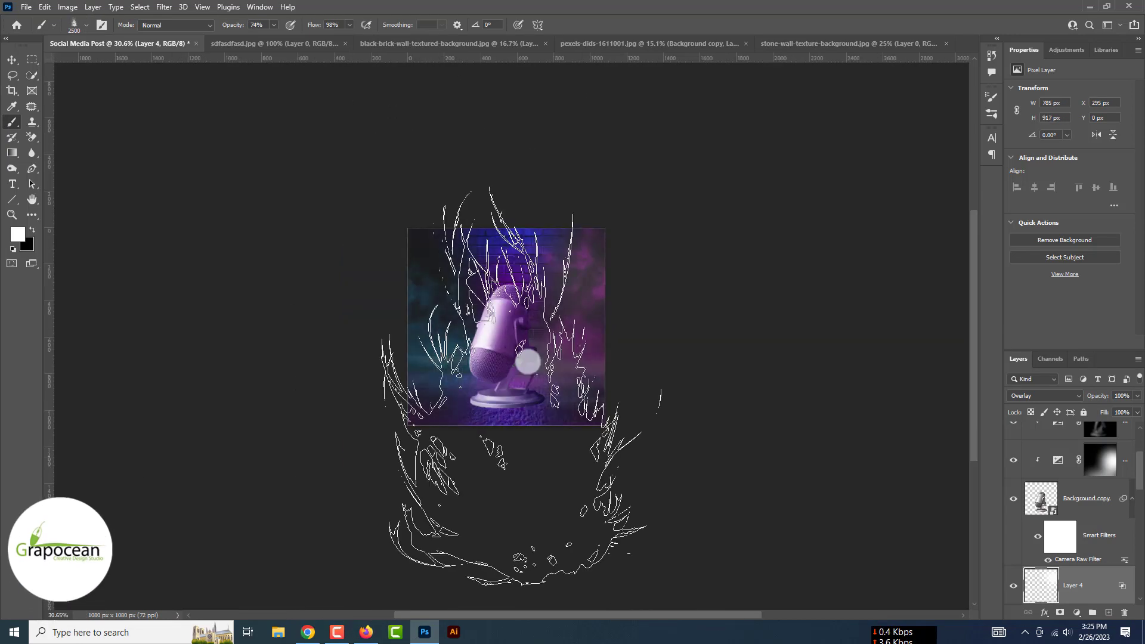
key("bracketright")
key("bracketright")
key("bracketright")
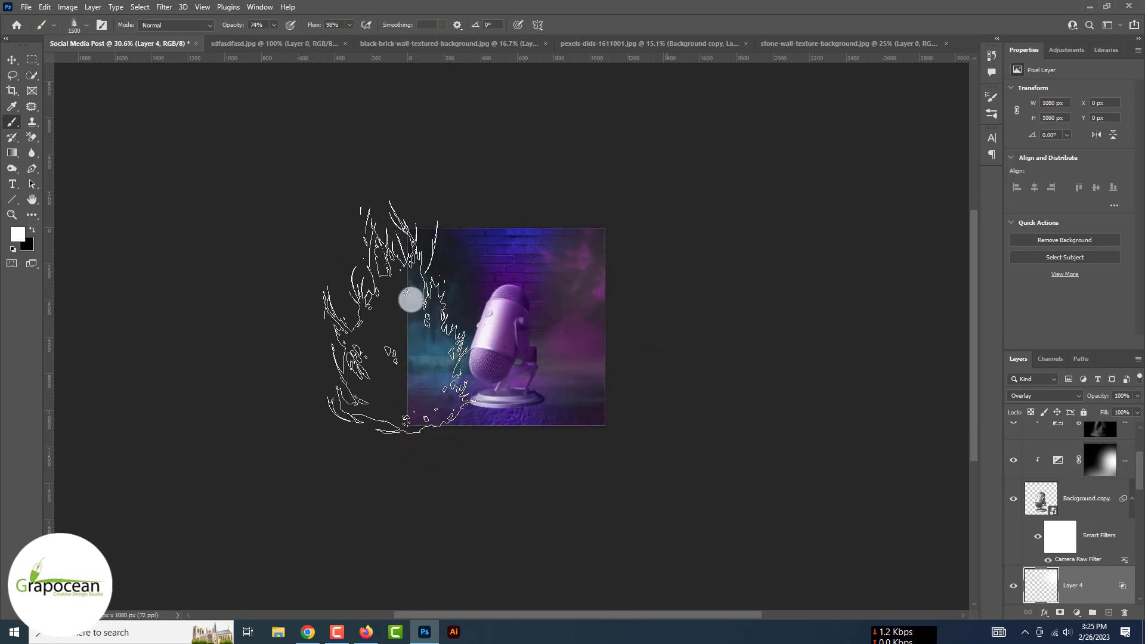
scroll(683, 276, "up", 2)
scroll(713, 325, "up", 3)
scroll(695, 391, "down", 5)
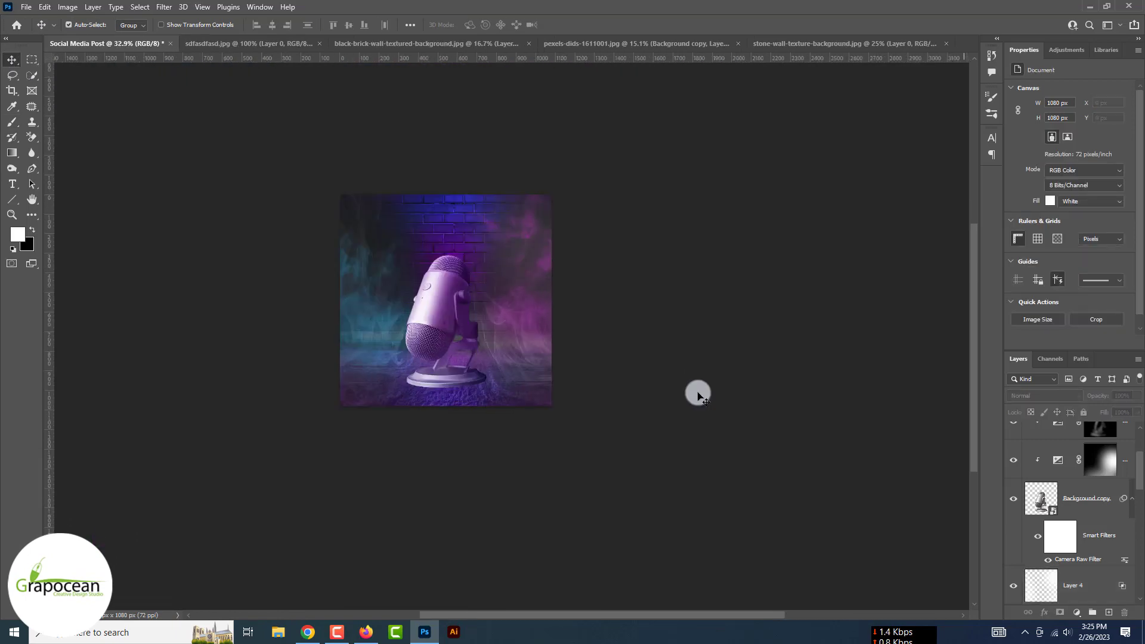
scroll(695, 391, "up", 2)
Draw a black-filled ellipse and move its layer beneath the microphone layer
key("v")
left_click(699, 395)
scroll(463, 397, "up", 2)
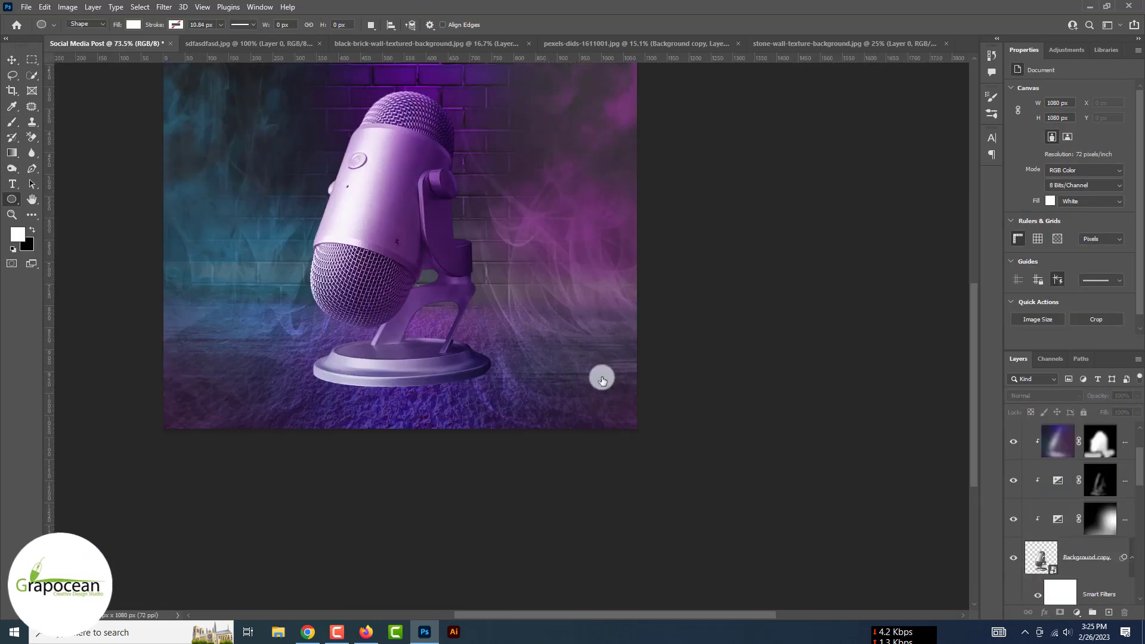
key("u")
left_click_drag(374, 328, 505, 472)
left_click(134, 25)
left_click(90, 101)
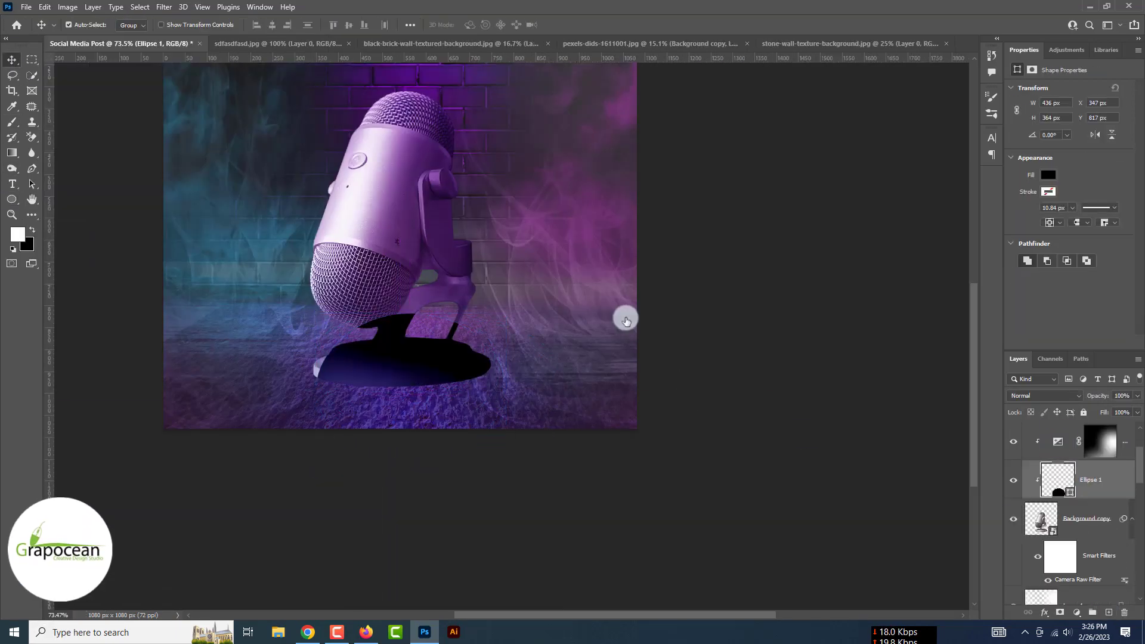
left_click_drag(1074, 480, 1086, 529)
Free-transform the ellipse into a wide, flat oval just under the microphone base
key("ctrl+t")
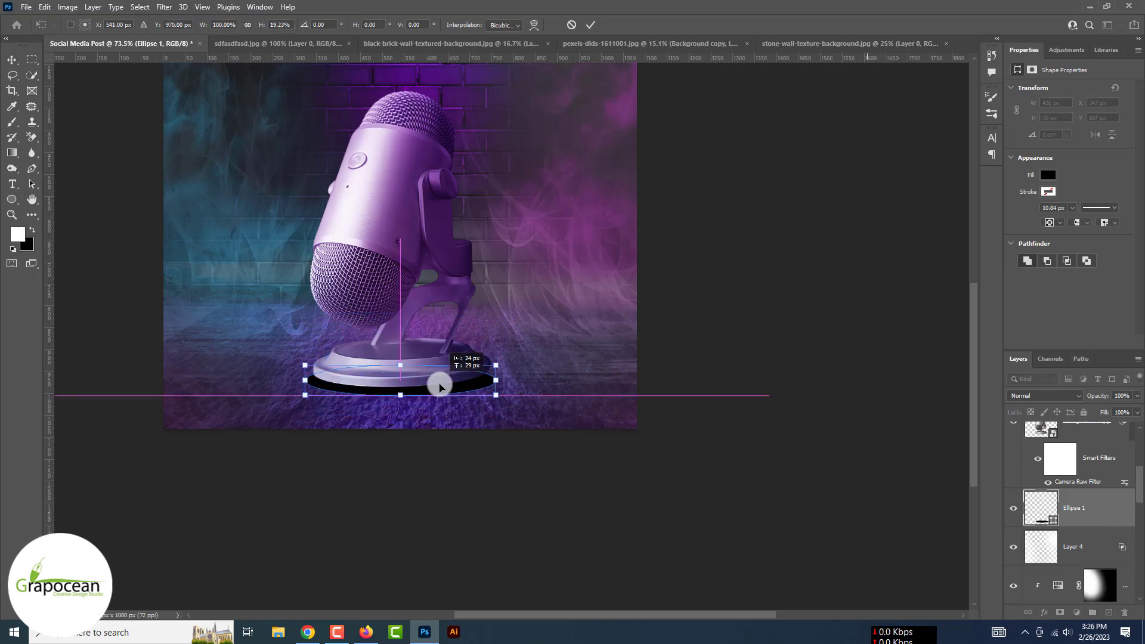
left_click_drag(304, 380, 273, 374)
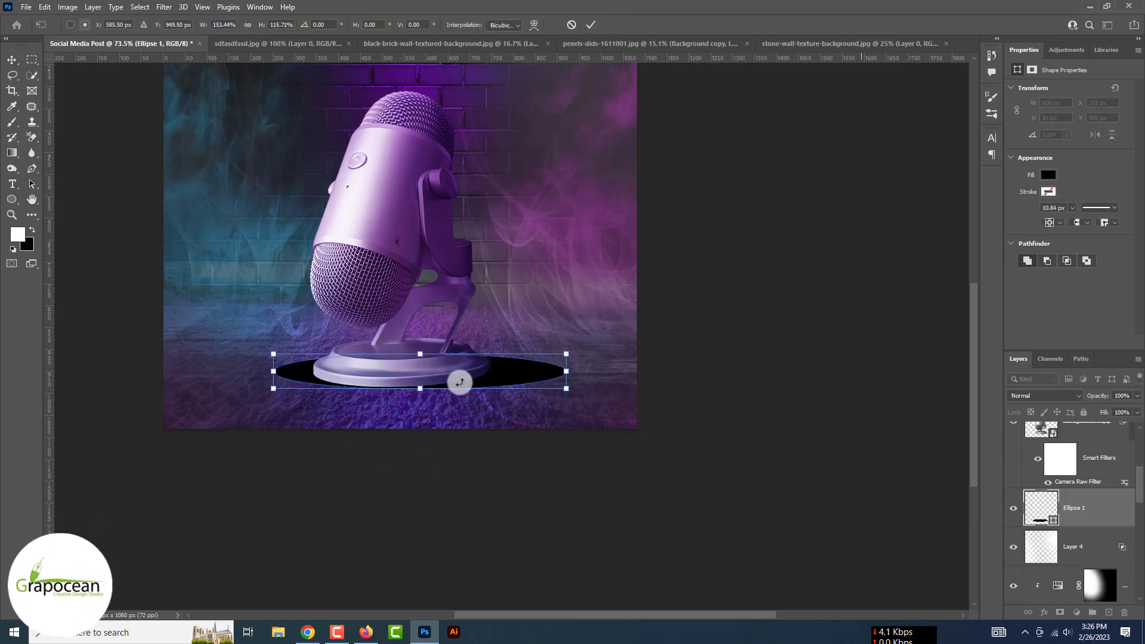
left_click_drag(400, 373, 398, 365)
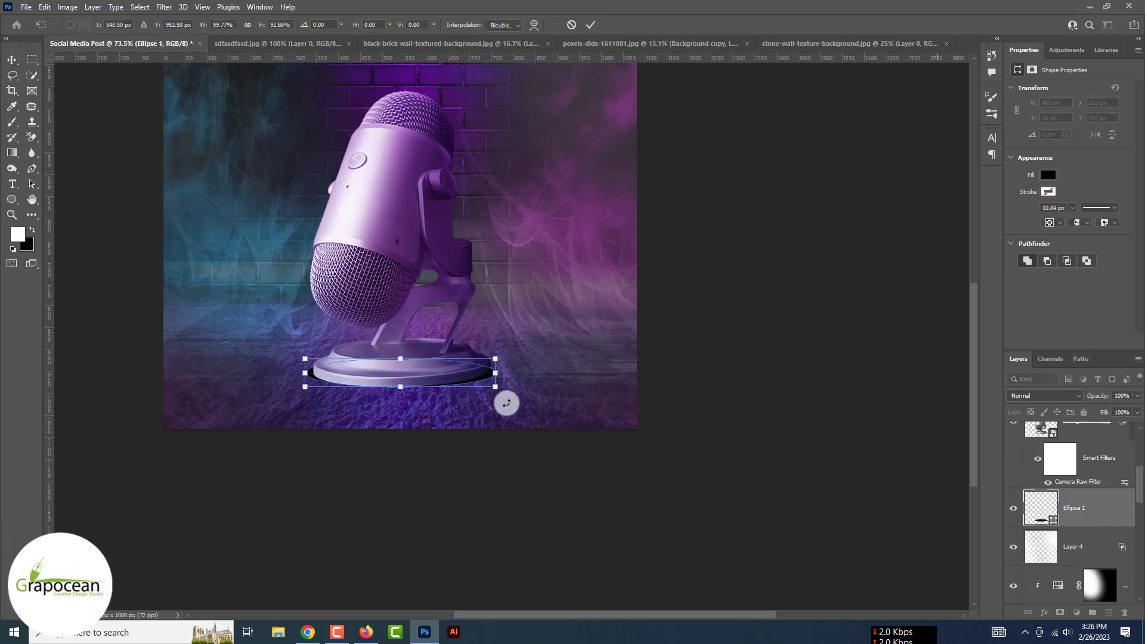
left_click_drag(494, 371, 514, 372)
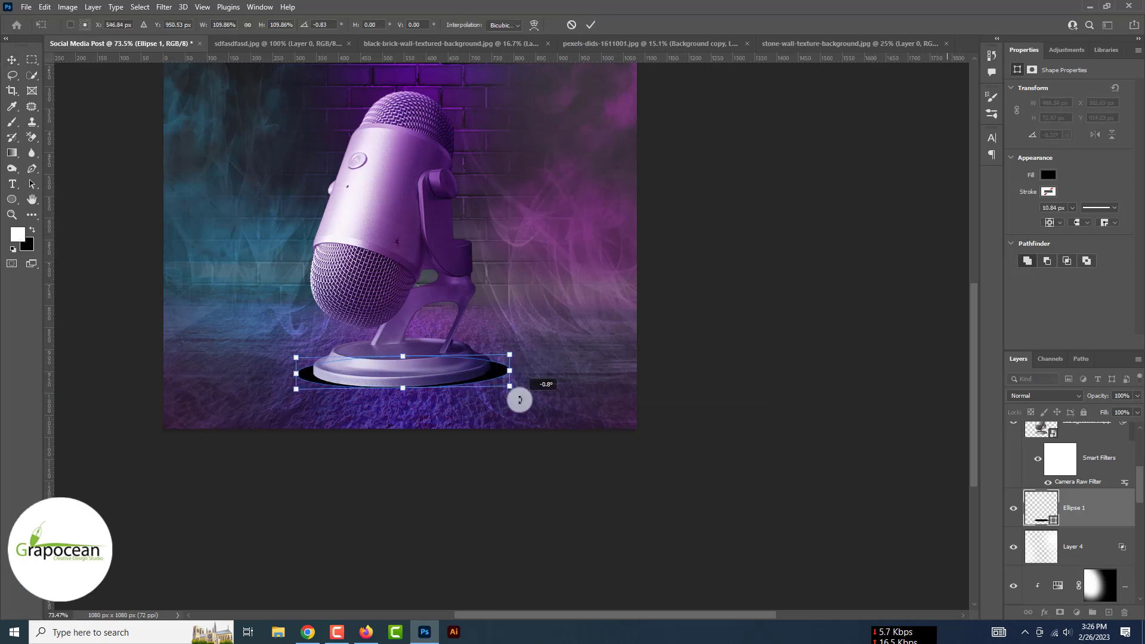
key("Return")
left_click(164, 7)
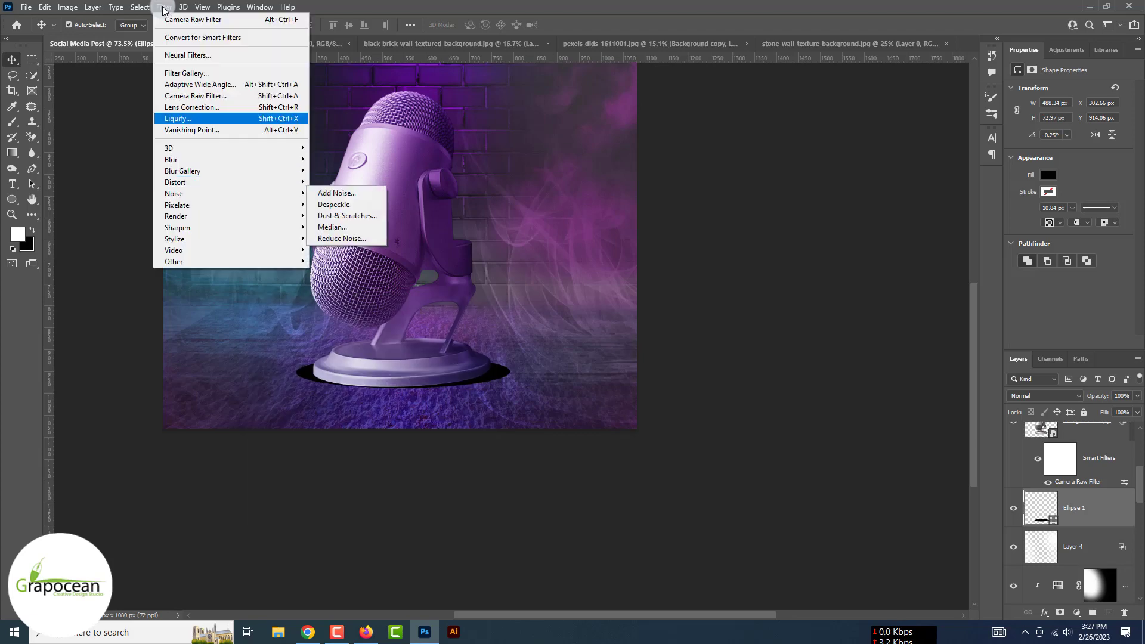
Soften the shadow ellipse with a Path Blur, then bring up the Lens Flare brush set
left_click(344, 209)
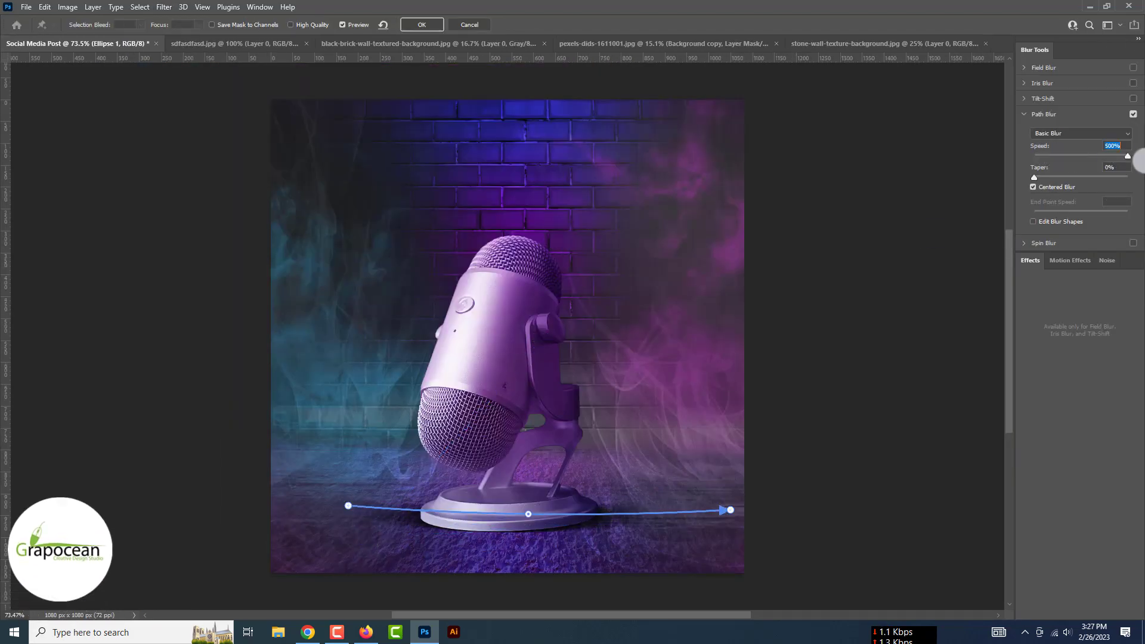
left_click(422, 24)
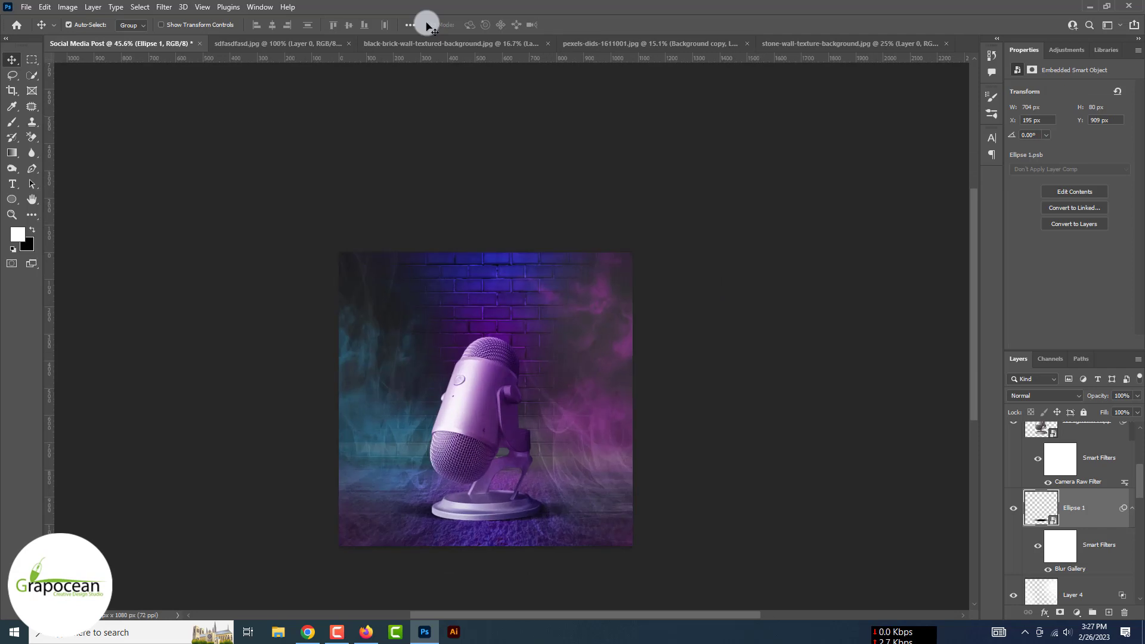
key("b")
left_click(78, 25)
scroll(26, 161, "up", 5)
scroll(26, 173, "up", 5)
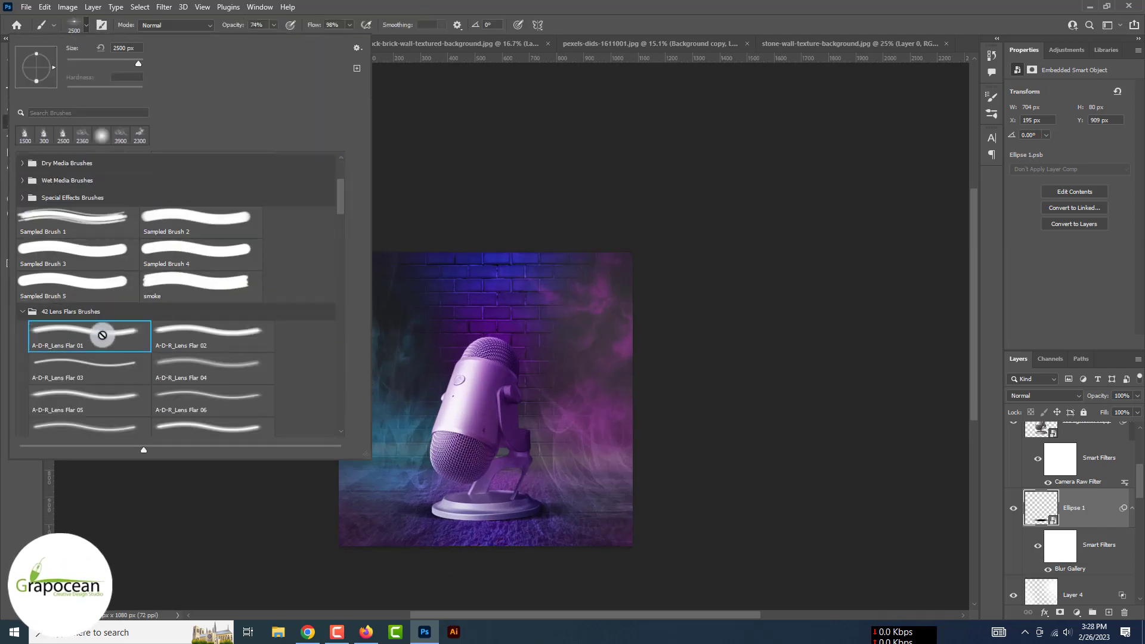
Stamp the A-D-R_Lens Flar 01 flare at 2100 px on a new layer under the microphone
double_click(102, 335)
left_click(1109, 612)
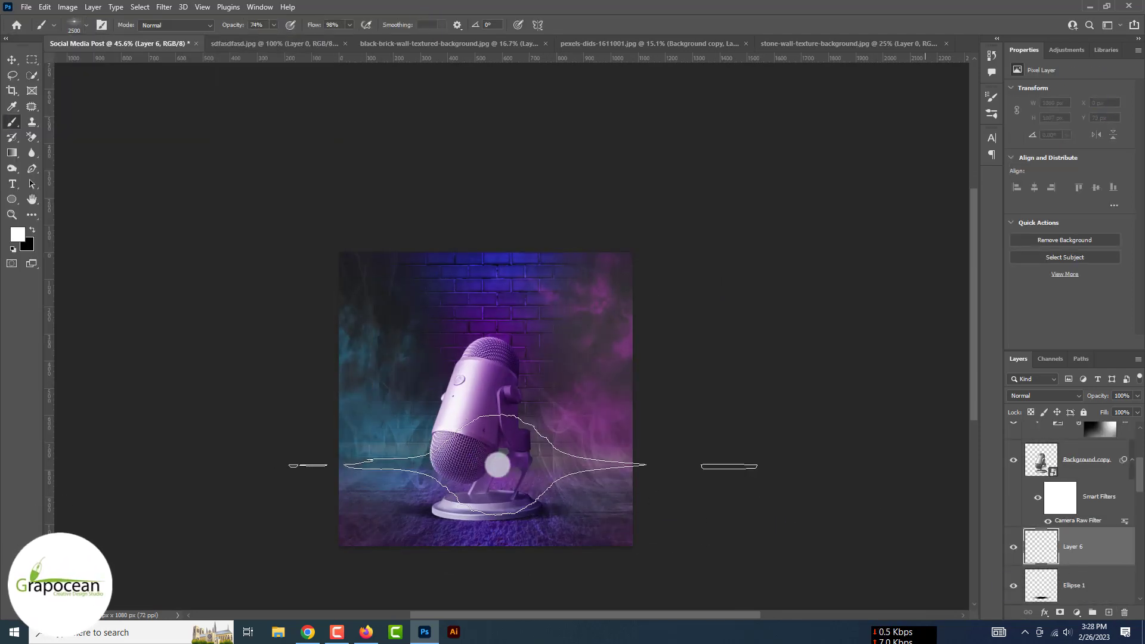
scroll(497, 465, "down", 1)
key("v")
key("bracketleft")
key("bracketleft")
key("bracketleft")
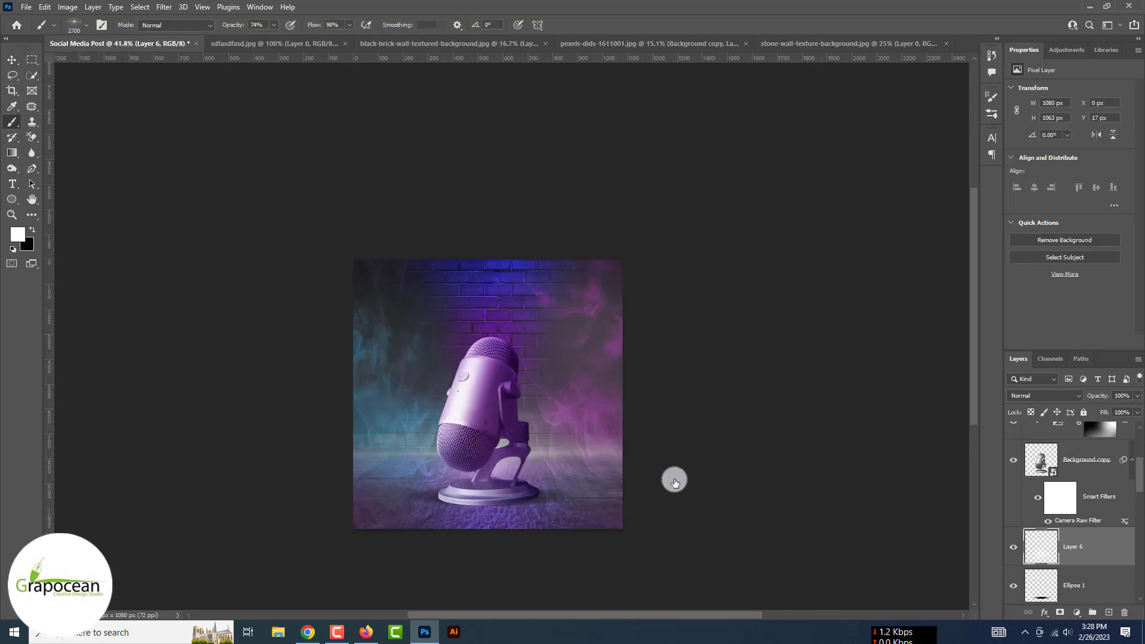
double_click(1074, 547)
key("Return")
Blend the flare layer in Vivid Light and duplicate it
left_click(1042, 395)
left_click(1038, 493)
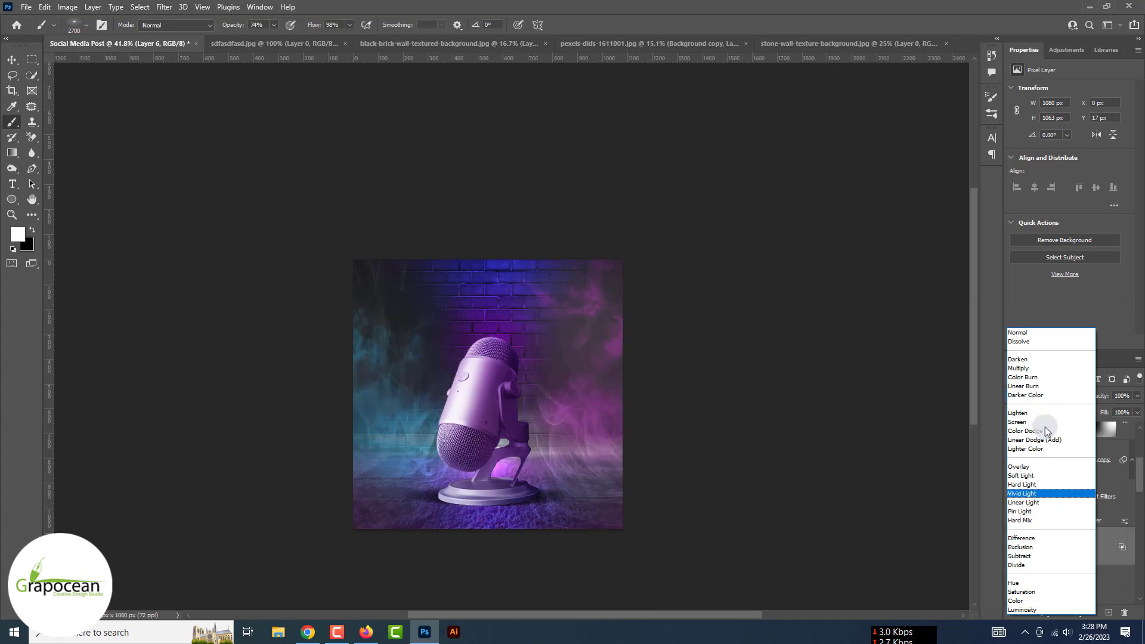
key("ctrl+j")
key("v")
scroll(592, 400, "up", 2)
Set Layer 4 to the Overlay blend mode and hide one of the lower layers
left_click(1042, 395)
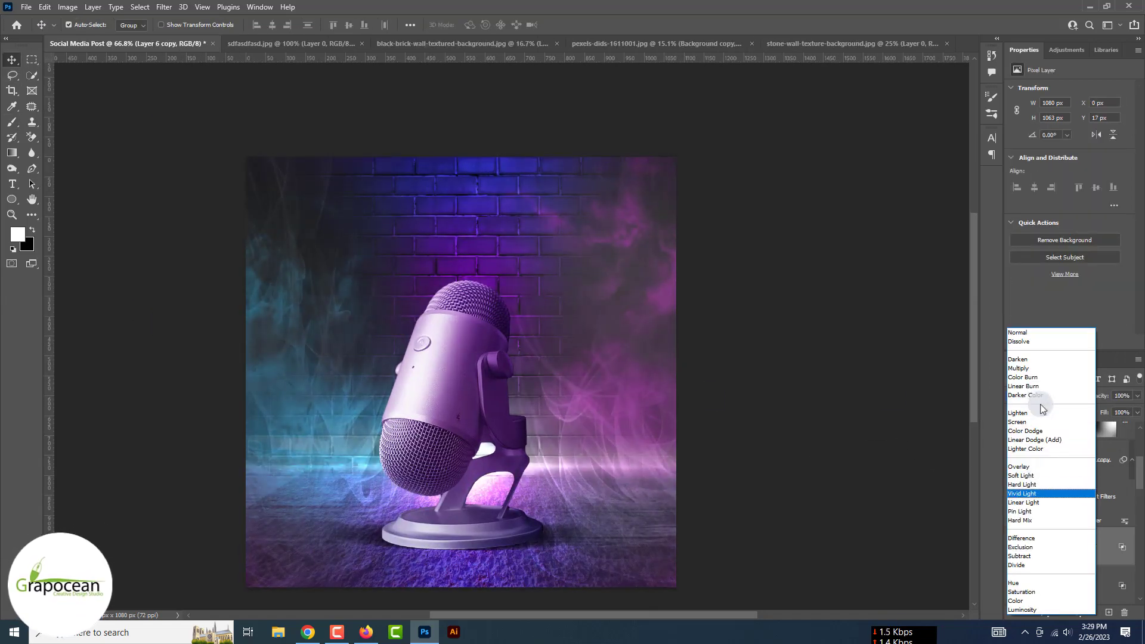
key("Escape")
left_click(1080, 507)
left_click(1042, 396)
left_click(1026, 467)
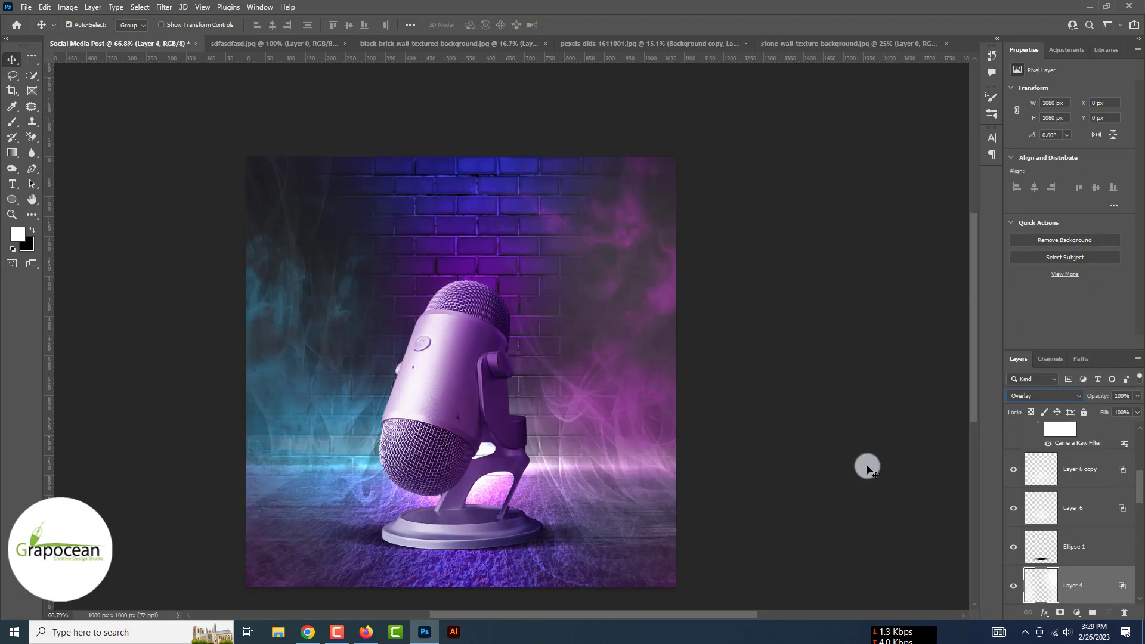
scroll(590, 485, "down", 1)
left_click(1013, 470)
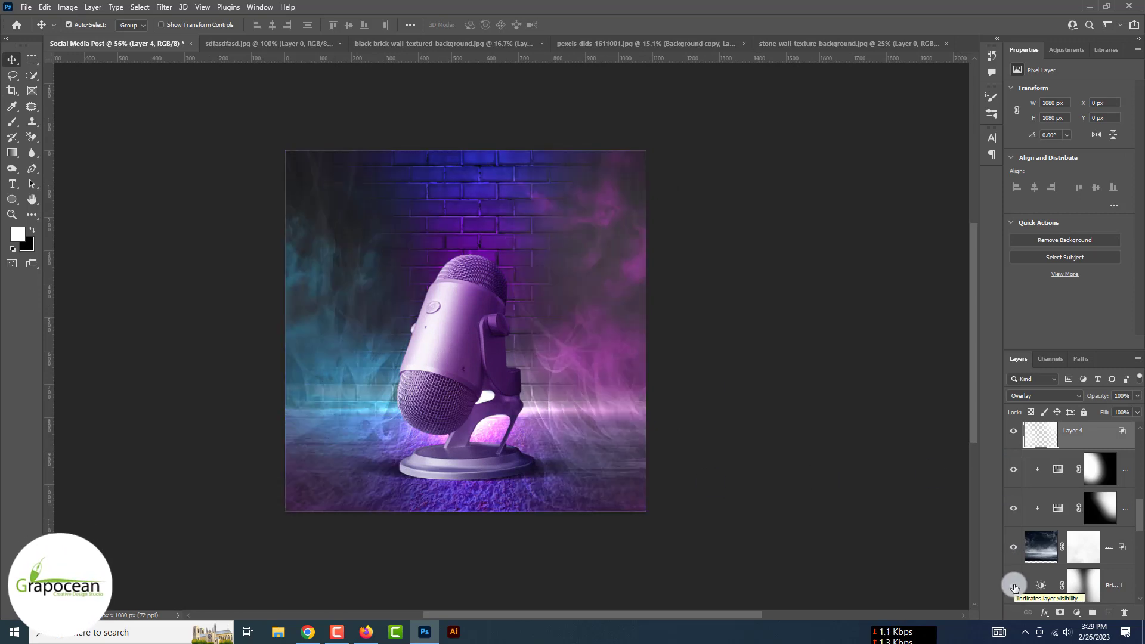
Add an Exposure adjustment layer at about -4.08 and move it lower in the stack
scroll(1049, 525, "up", 3)
left_click(1077, 612)
left_click(1100, 471)
left_click_drag(1070, 119, 1035, 119)
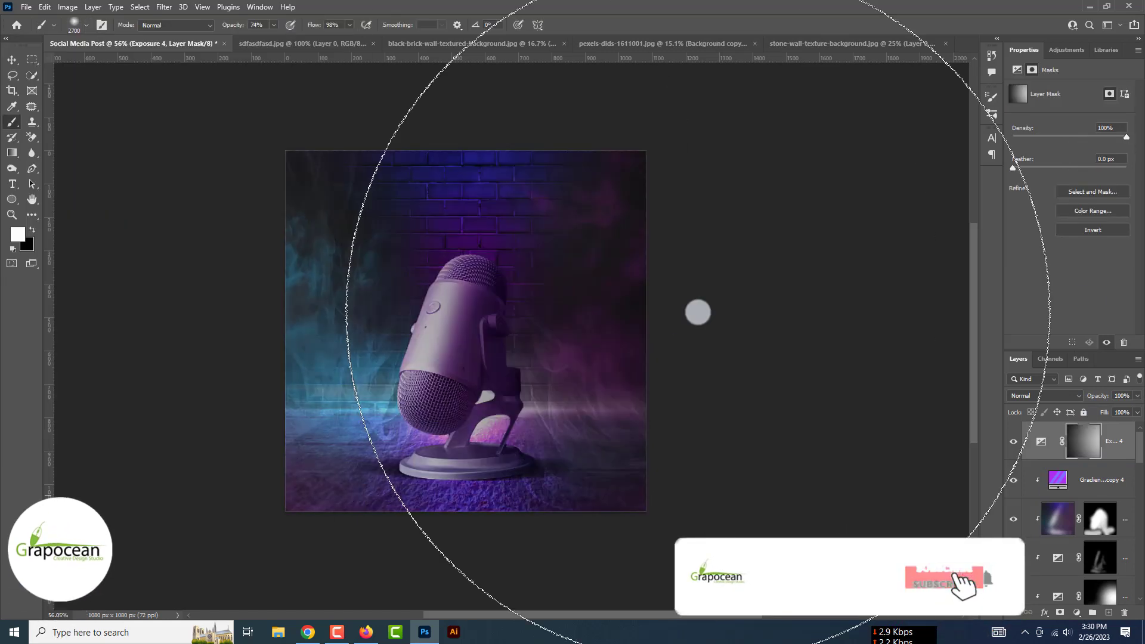
left_click_drag(1100, 442, 1100, 500)
Shrink the brush to 1400 px for painting the Exposure mask
scroll(512, 335, "down", 2)
key("bracketleft")
key("bracketleft")
key("bracketleft")
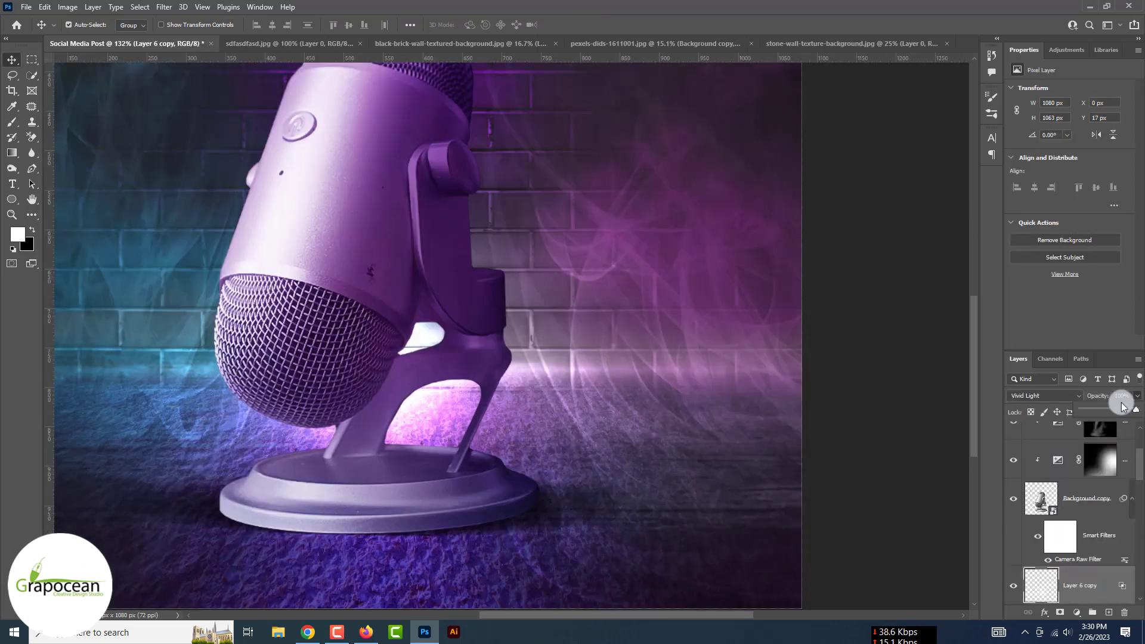
scroll(1070, 588, "down", 3)
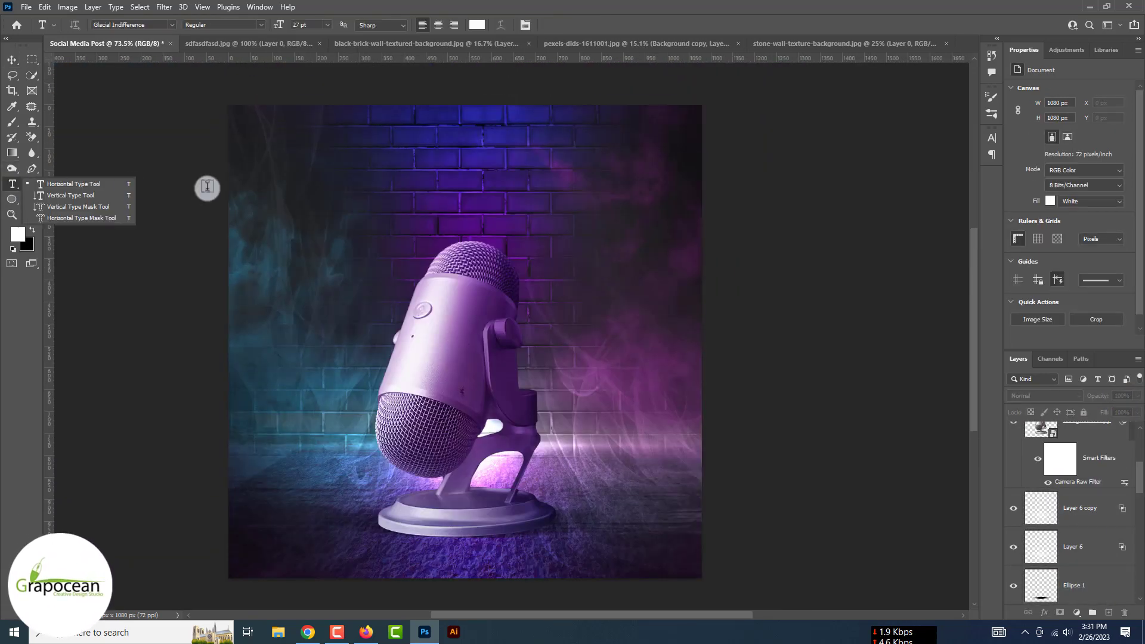
Restyle the headline text in Poppins Bold 50 pt and commit it
left_click(399, 194)
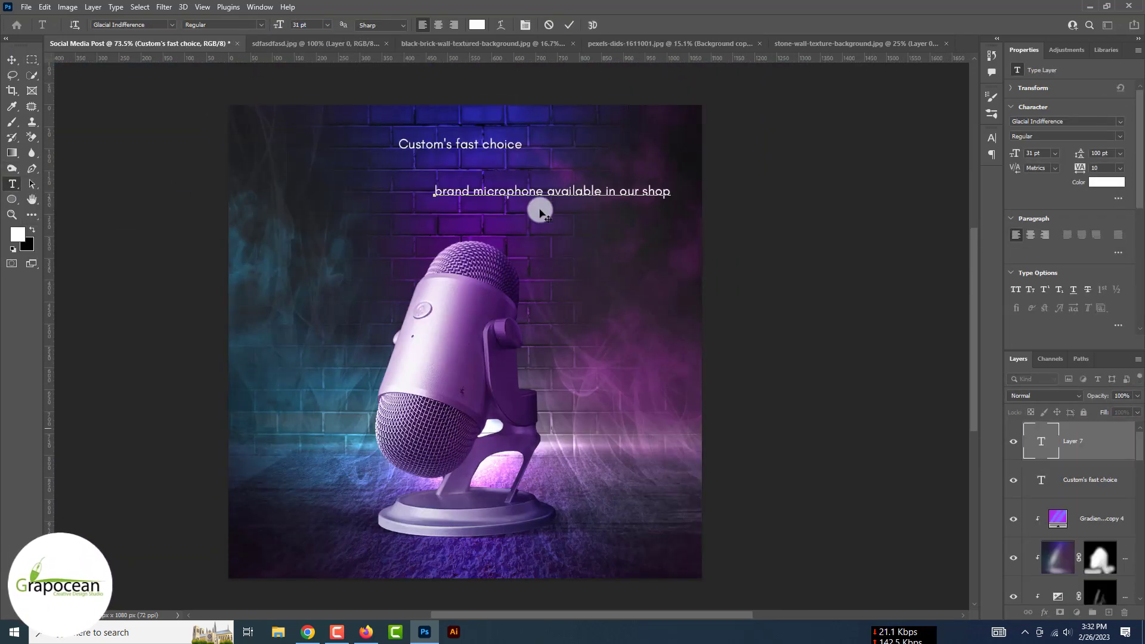
key("ctrl+a")
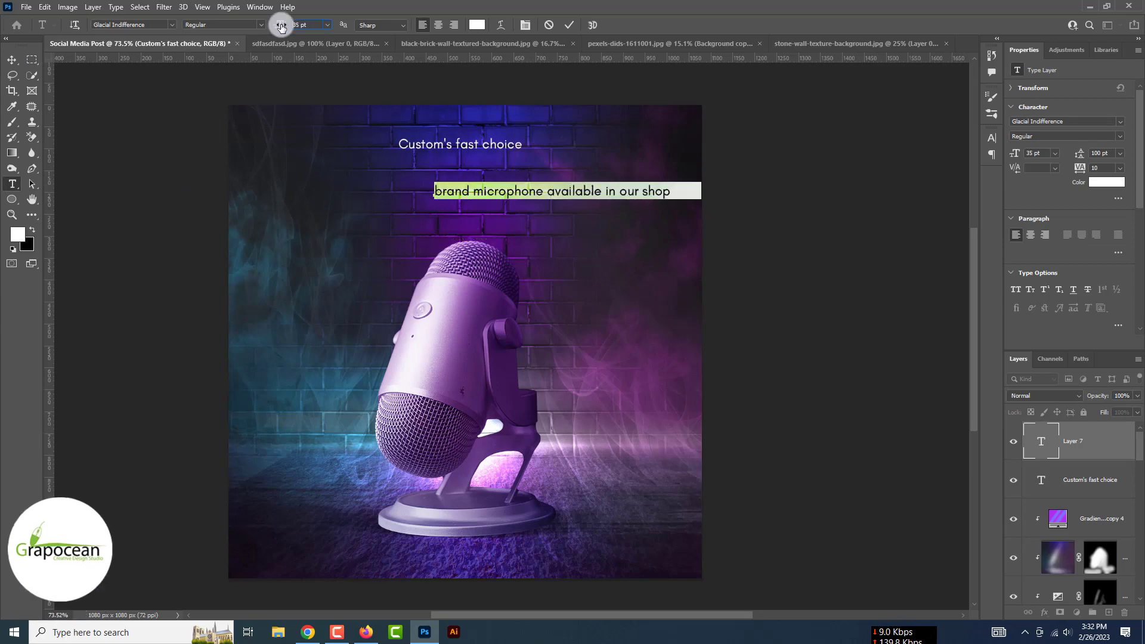
left_click(172, 24)
left_click(261, 25)
left_click(21, 62)
Move the headline up-left, break it onto two centre-aligned lines, and commit
left_click_drag(590, 195, 434, 179)
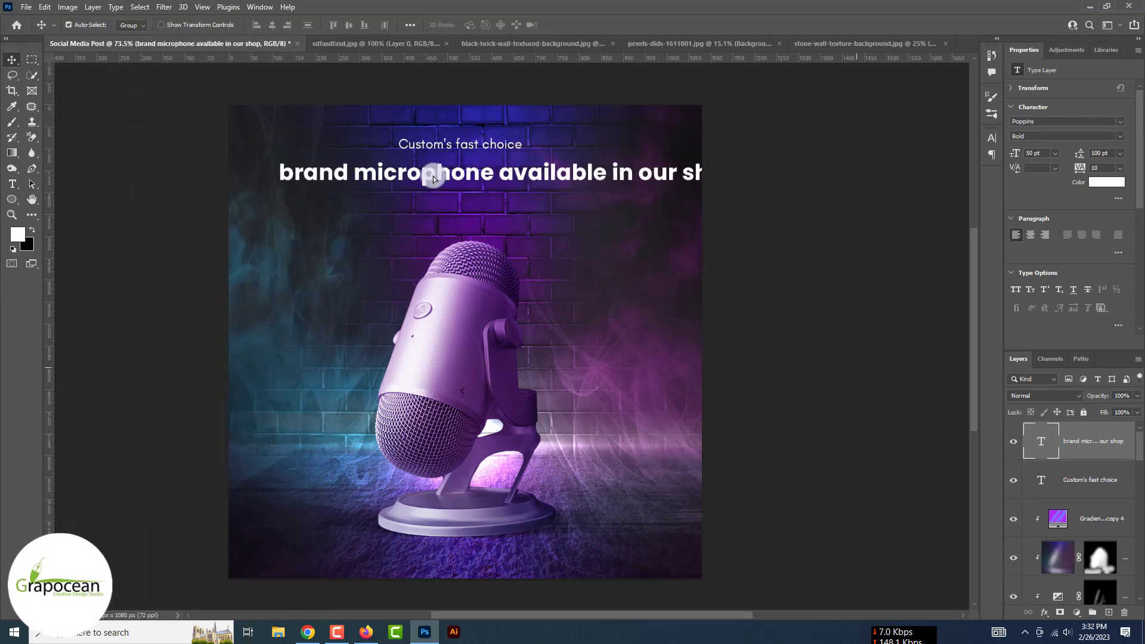
key("ctrl+a")
key("ctrl+t")
left_click(438, 24)
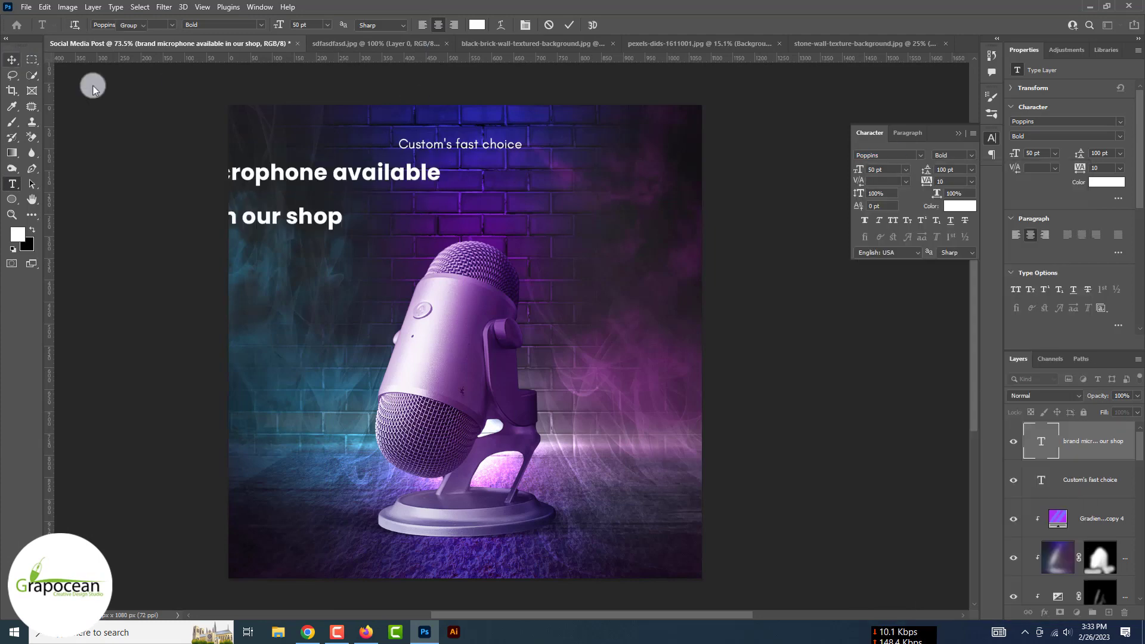
left_click_drag(263, 212, 448, 219)
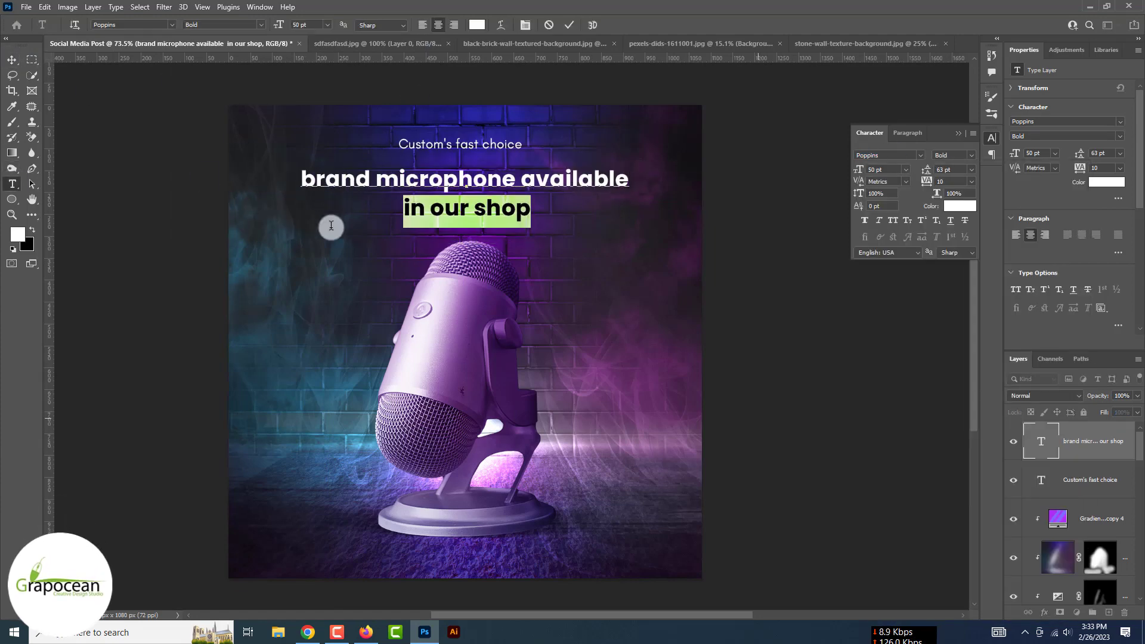
key("ctrl+Return")
Move the light flare to the lower left and set the headline in Poppins Bold all caps
key("v")
left_click_drag(685, 379, 342, 405)
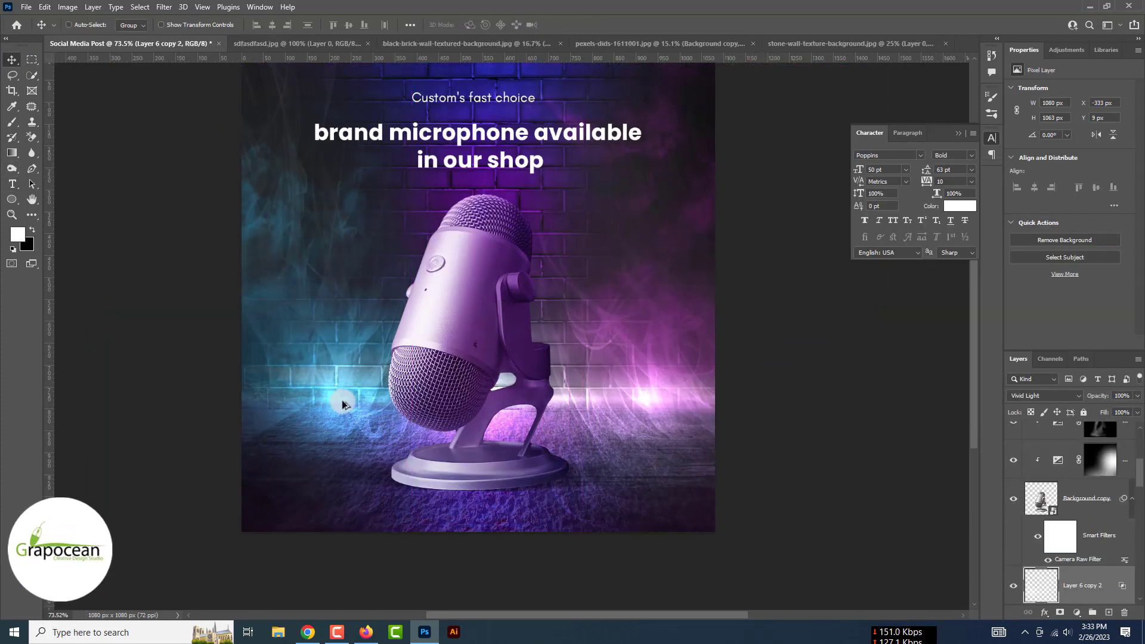
double_click(1042, 441)
left_click(159, 24)
left_click(12, 65)
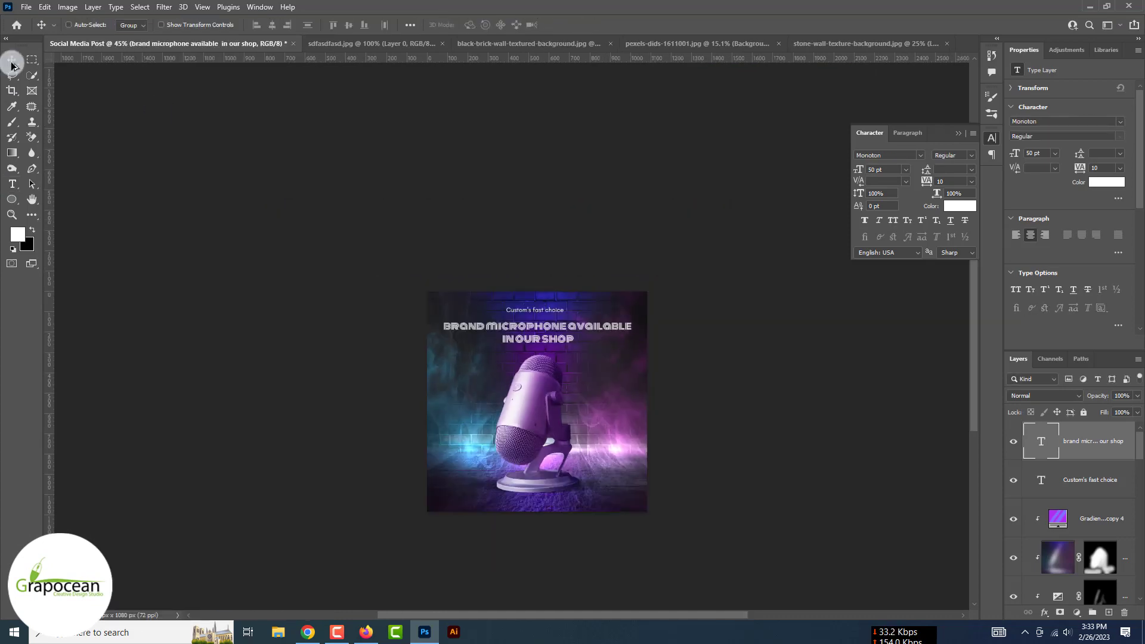
left_click(893, 220)
left_click(544, 322)
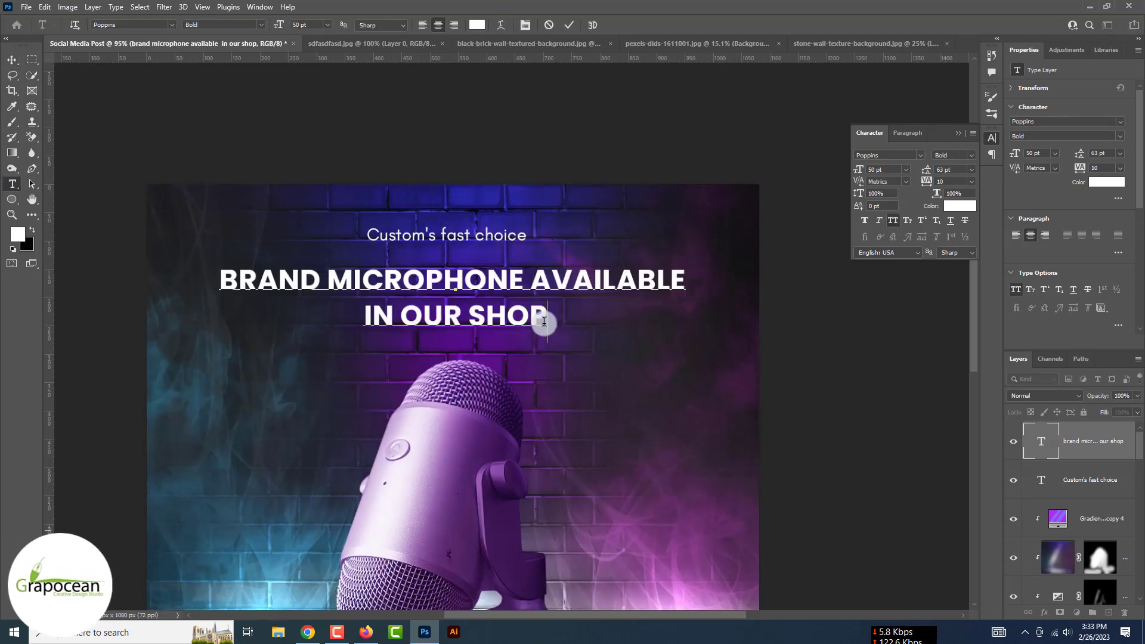
key("ctrl+Return")
Give the headline an outer glow with a pink-purple gradient, 75% opacity and multi-peak contour
left_click(697, 548)
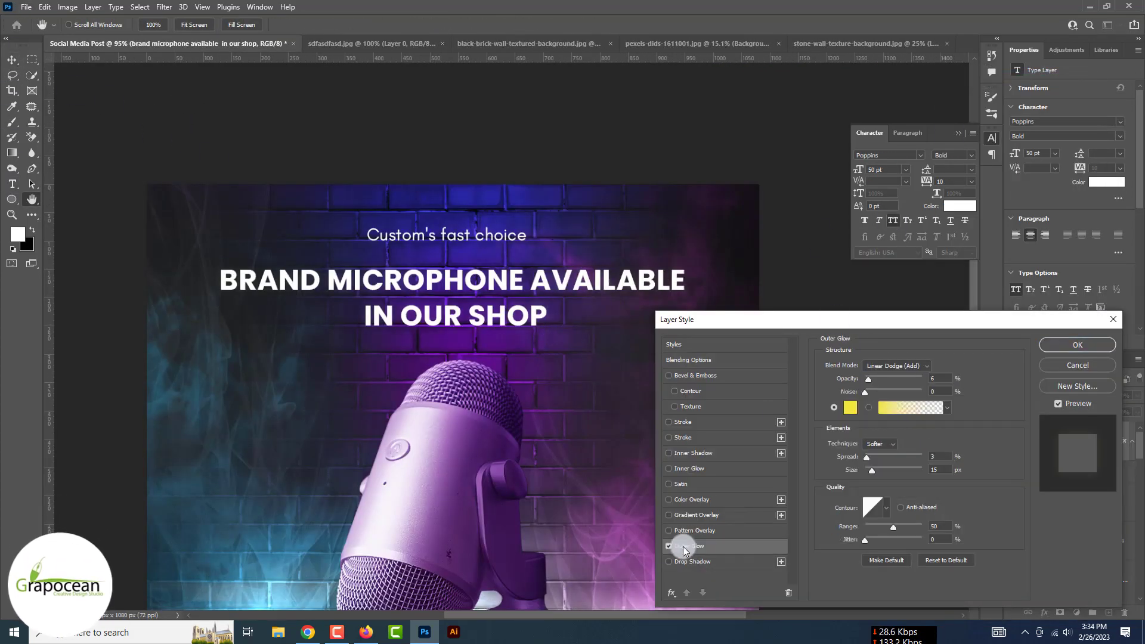
double_click(880, 458)
left_click_drag(869, 379, 886, 379)
left_click(948, 407)
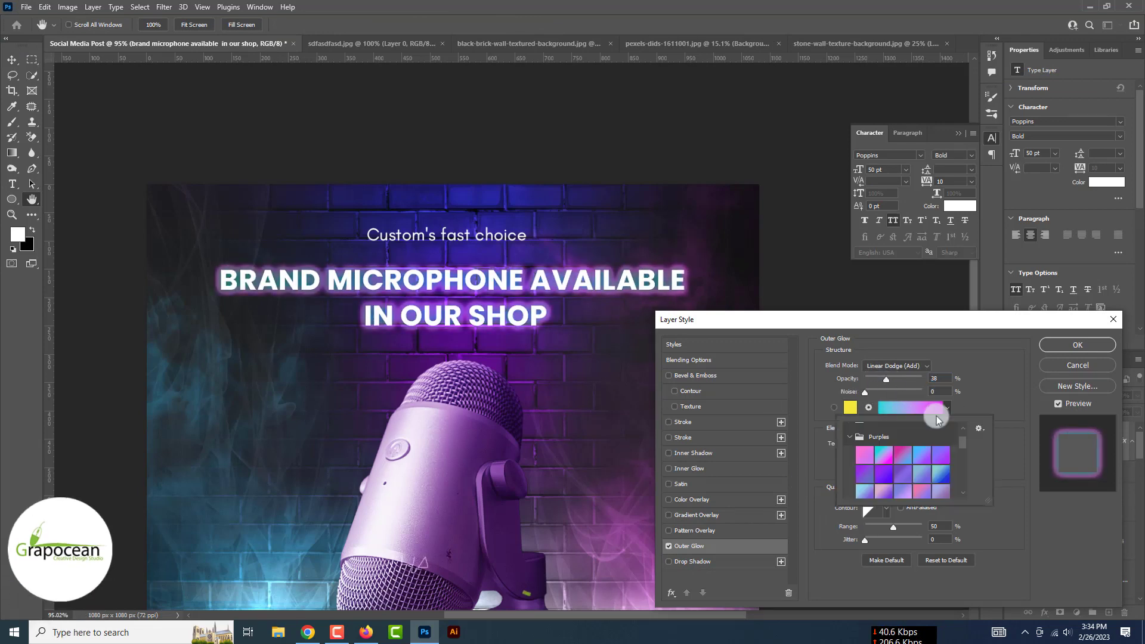
left_click(937, 464)
left_click(946, 388)
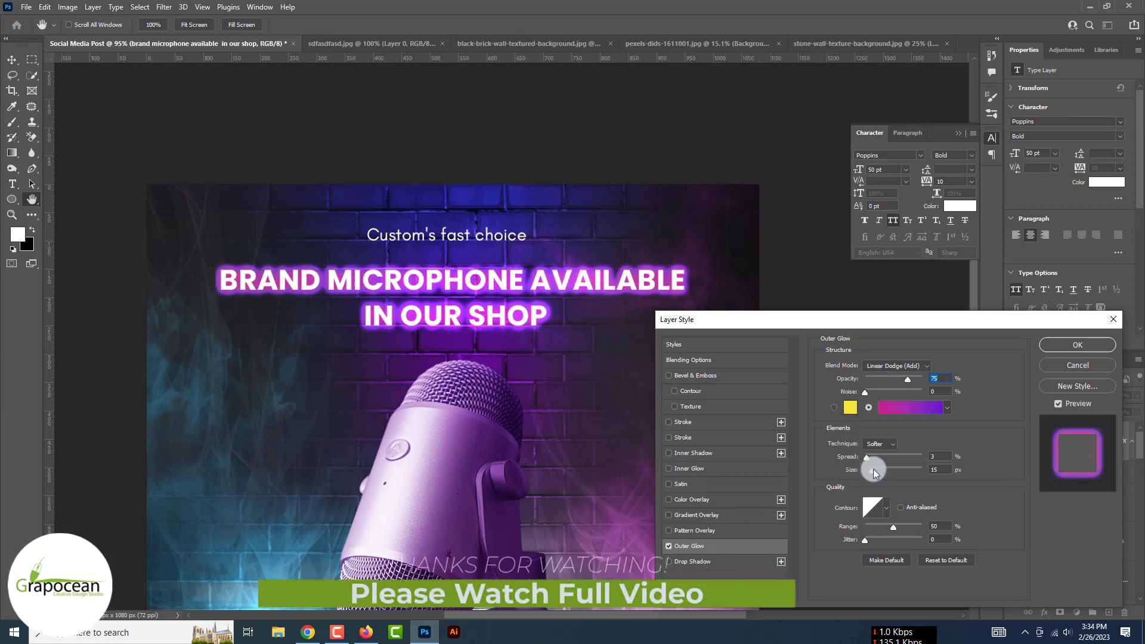
left_click_drag(874, 468, 881, 470)
left_click_drag(907, 380, 878, 379)
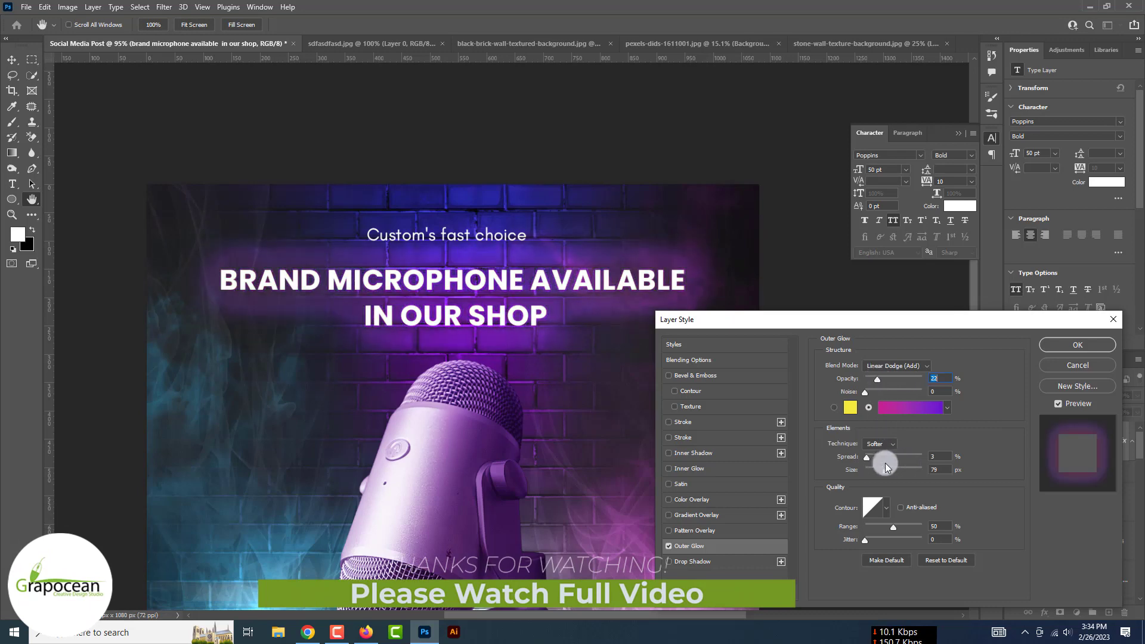
left_click(887, 507)
left_click(910, 555)
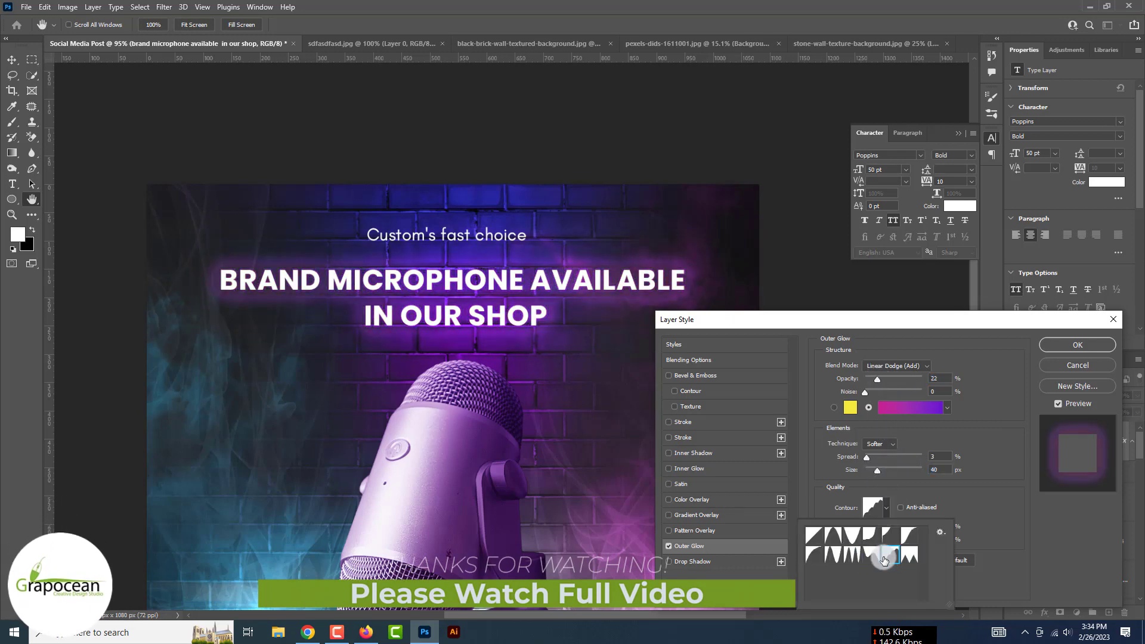
Edit the glow gradient to blue-magenta: cyan end stop, magenta stop at 80%, new stop at 55%
left_click(911, 408)
double_click(1120, 499)
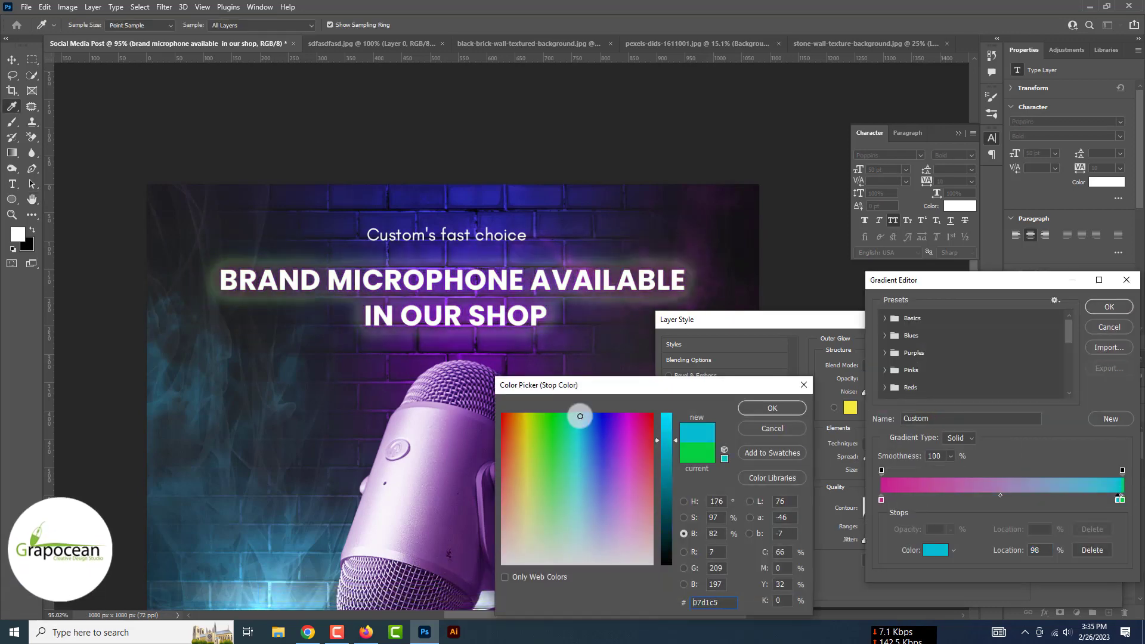
left_click(767, 404)
left_click(1076, 500)
double_click(1076, 500)
left_click(662, 537)
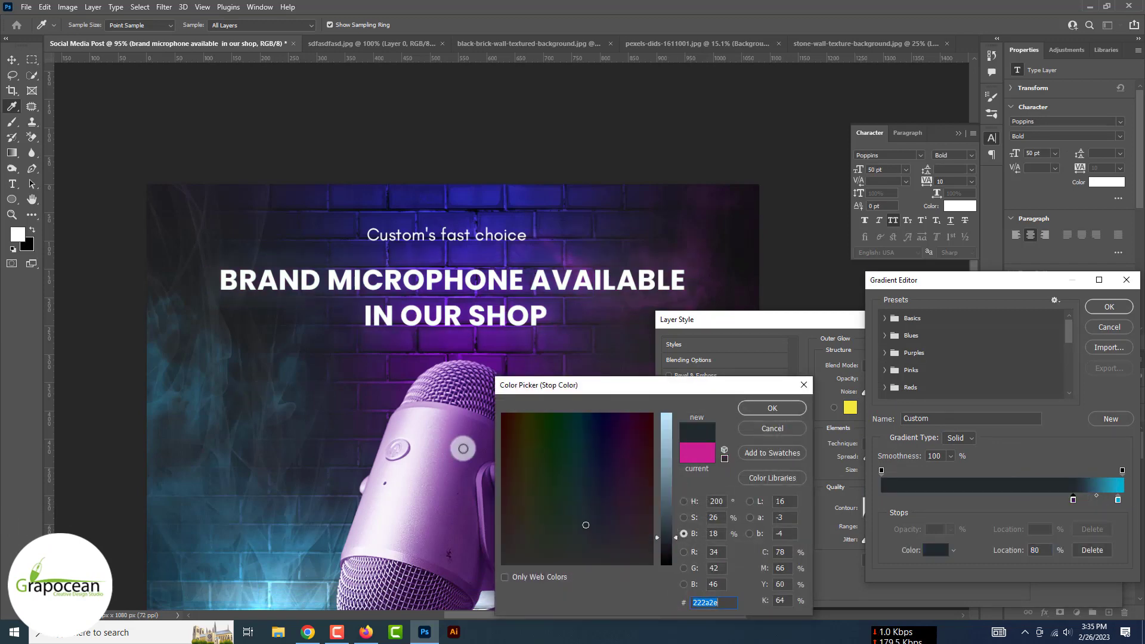
left_click(662, 428)
left_click(772, 408)
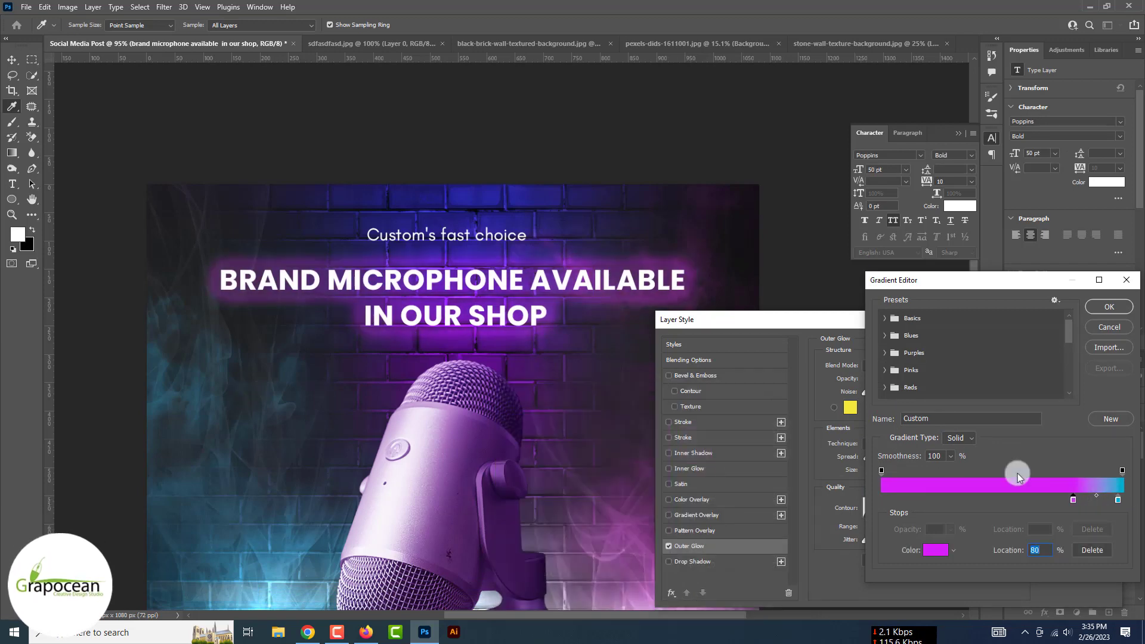
left_click(1014, 500)
double_click(1014, 499)
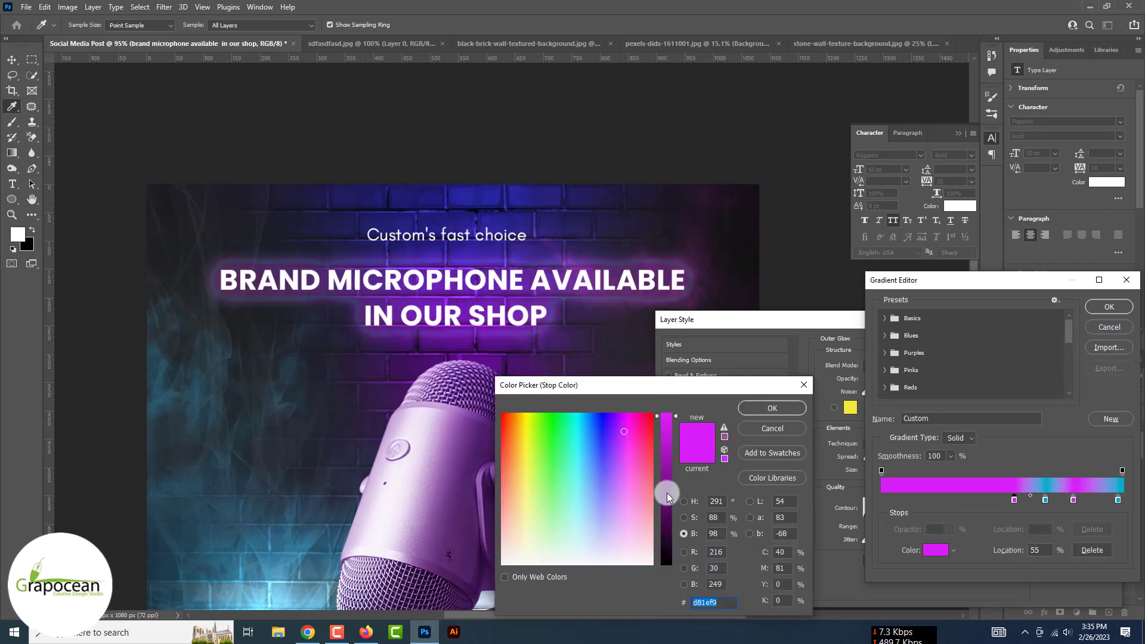
left_click(667, 493)
left_click(662, 414)
left_click(772, 408)
left_click(1109, 306)
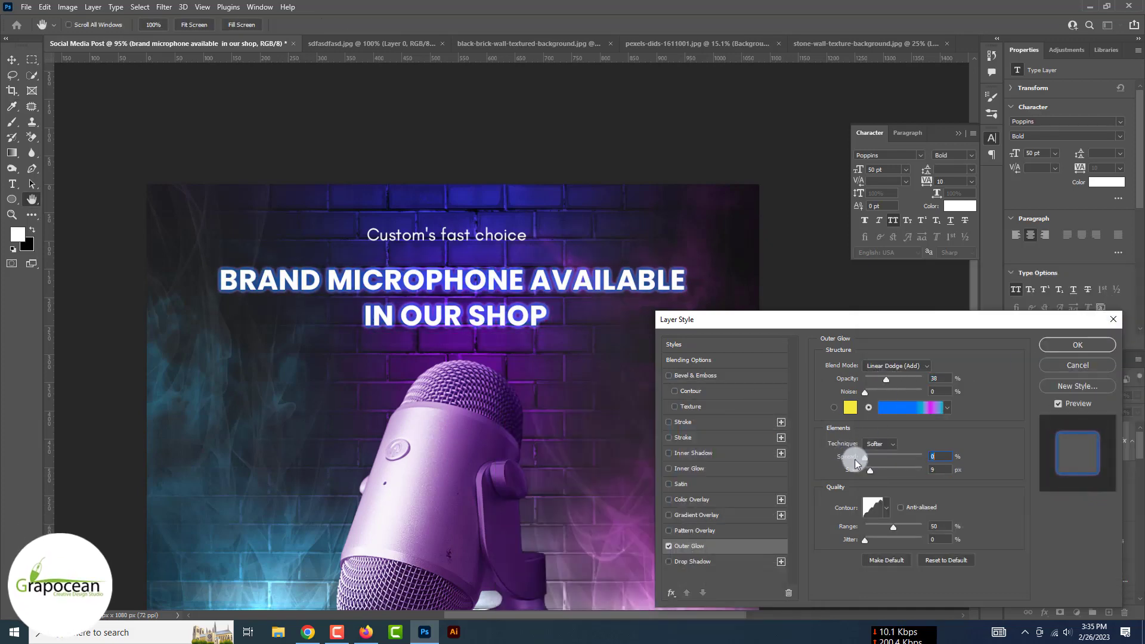
Try a 10 px, 44% opacity Hard Light glow, then discard the outer glow
left_click_drag(870, 471, 872, 472)
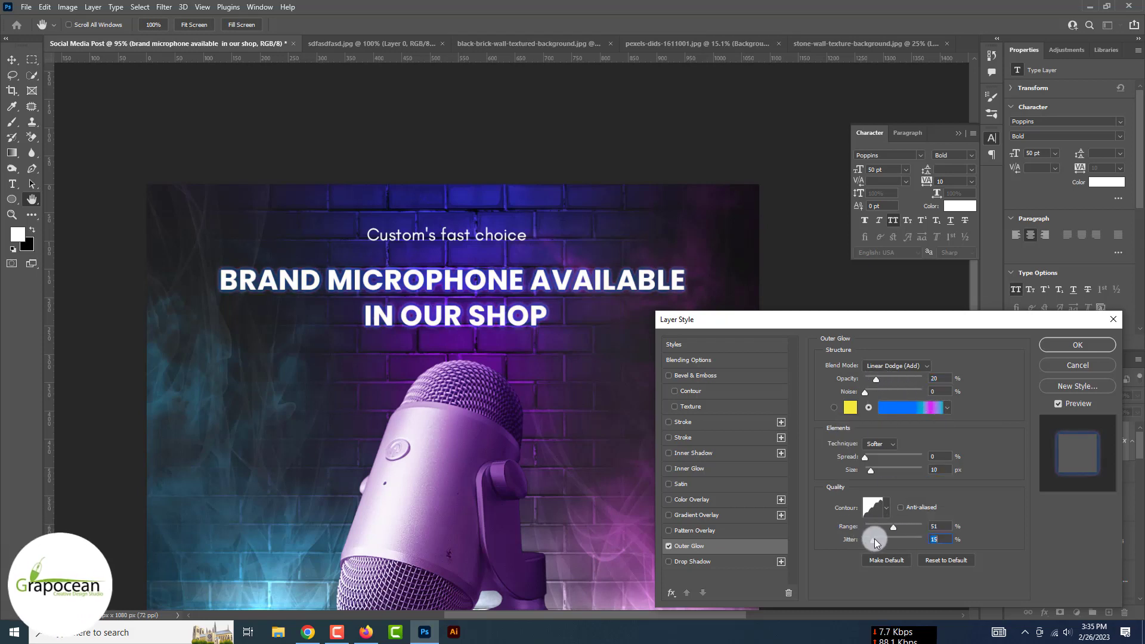
left_click(876, 410)
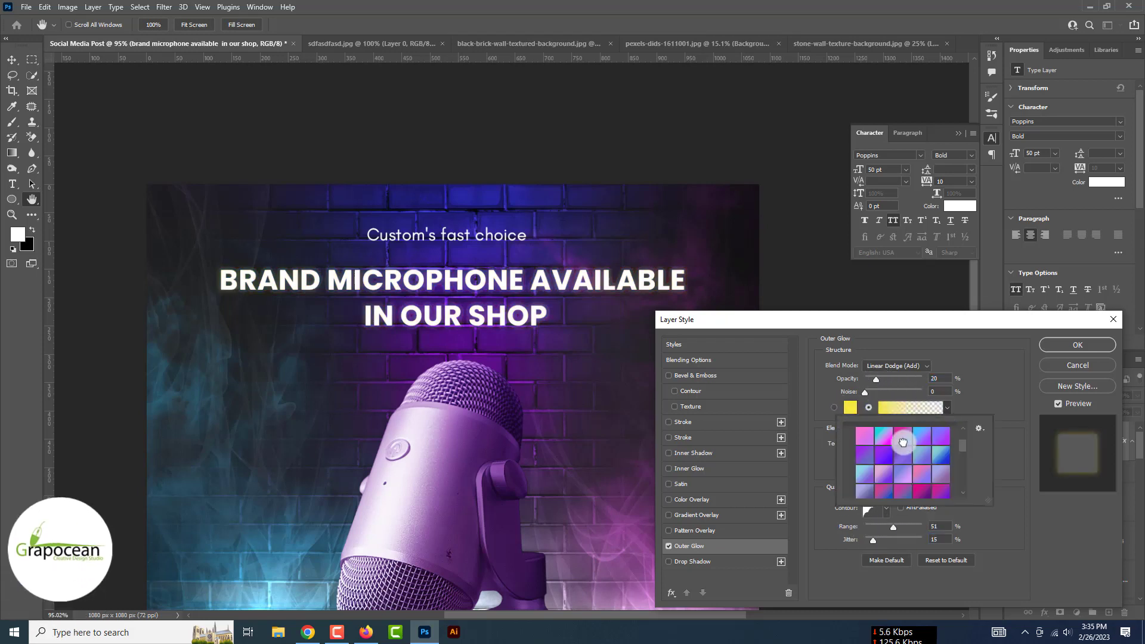
left_click_drag(876, 379, 890, 379)
left_click(896, 366)
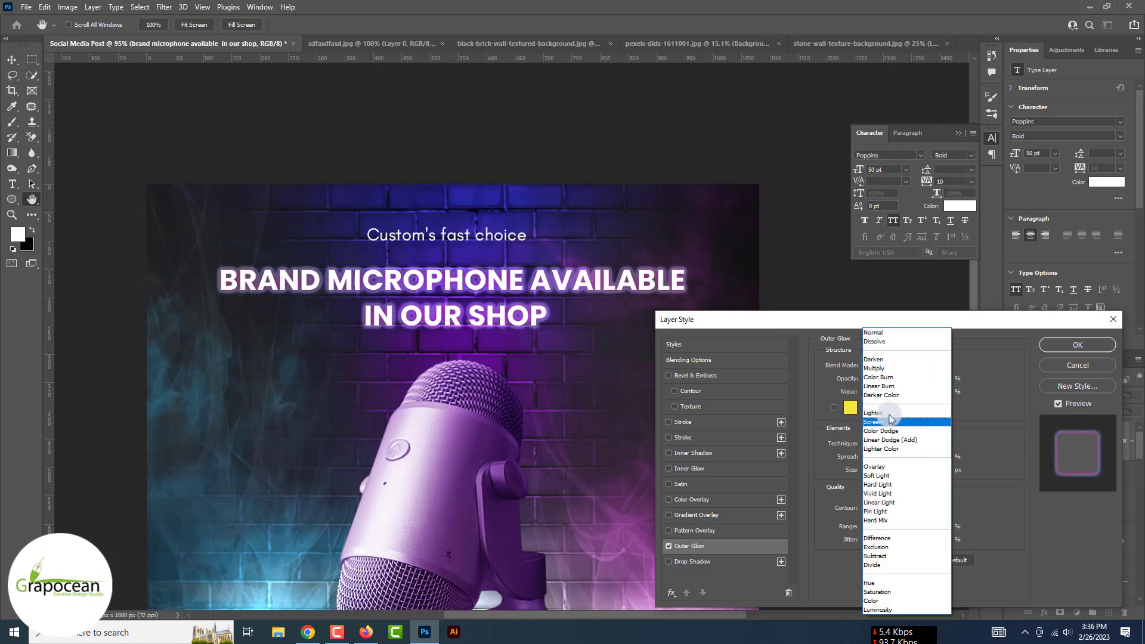
left_click(885, 421)
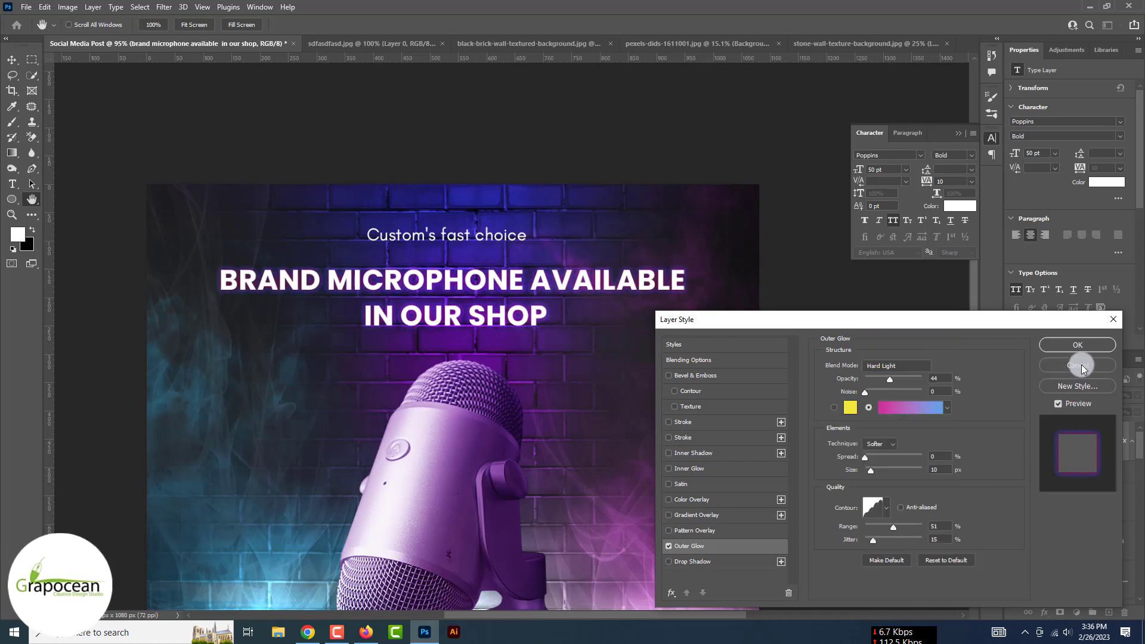
left_click(1074, 346)
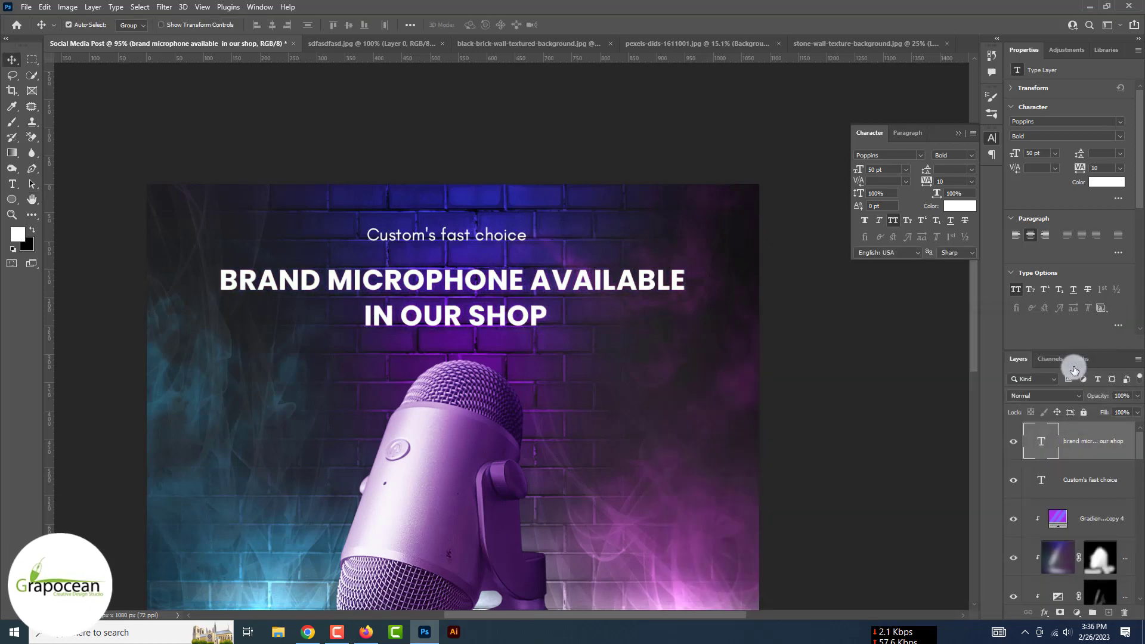
Retry the outer glow with a purple gradient at about 36% opacity and a smaller size
double_click(1107, 444)
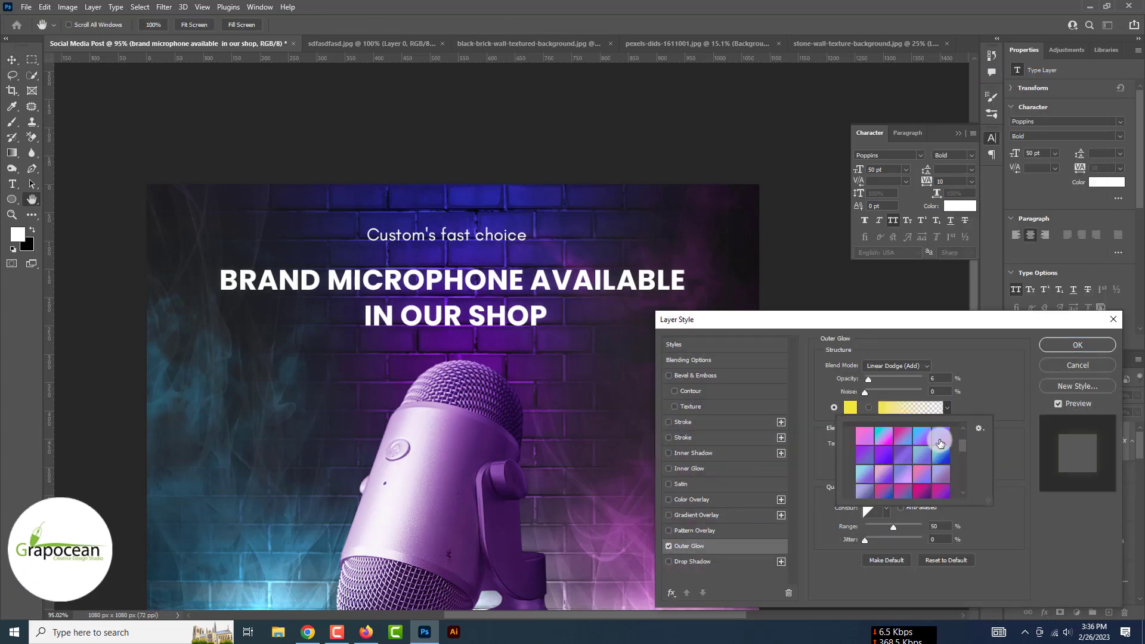
left_click(886, 391)
left_click(886, 378)
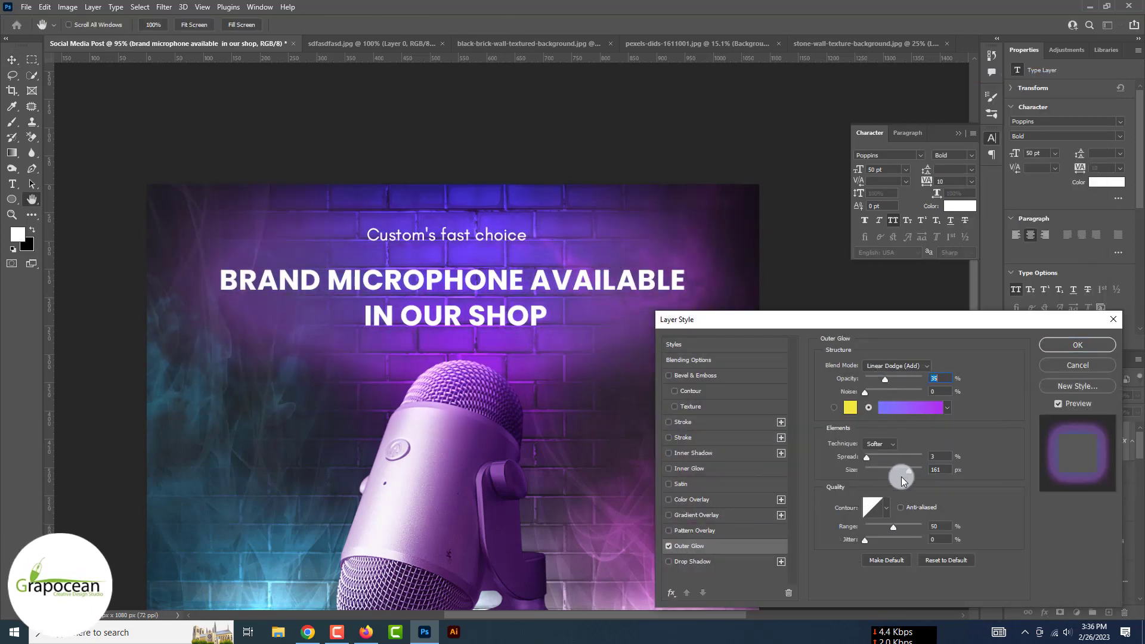
left_click_drag(880, 471, 870, 472)
Cancel the outer glow and move 'IN OUR SHOP' onto its own text layer
key("Escape")
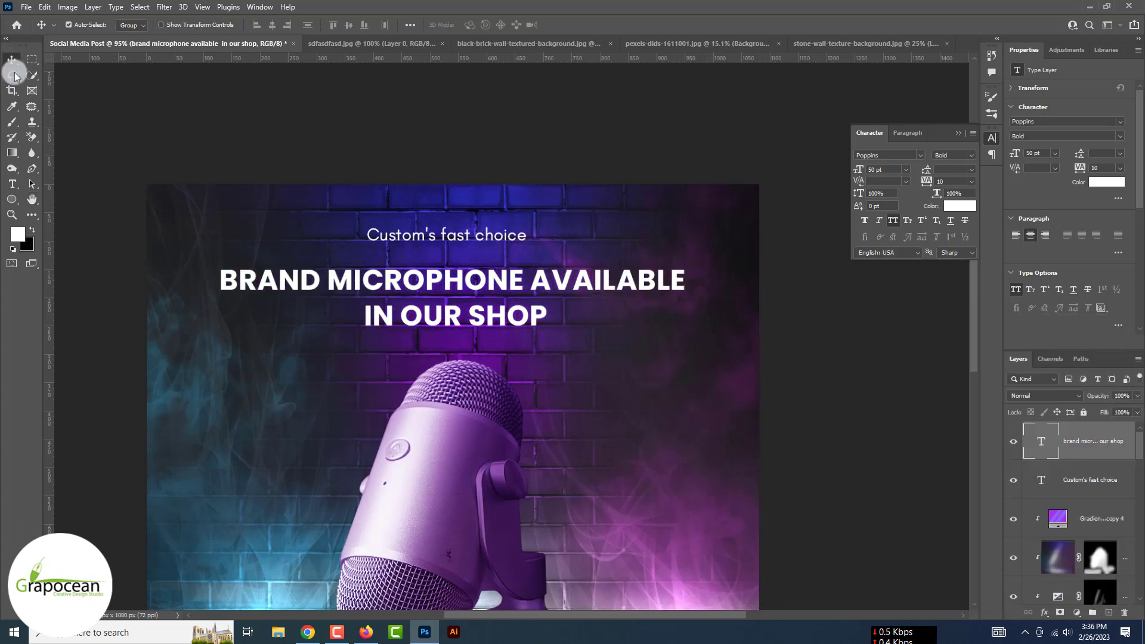
key("shift+Home")
key("ctrl+x")
key("ctrl+Return")
key("ctrl+v")
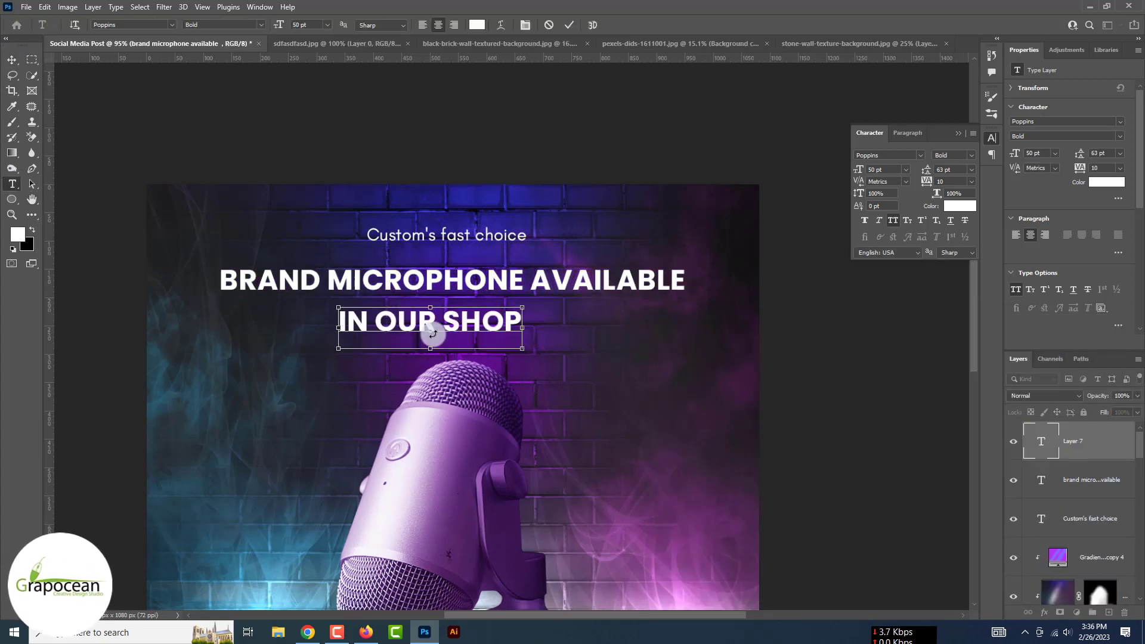
Move 'AVAILABLE' from the first line to precede 'IN OUR SHOP' and commit
left_click_drag(530, 280, 800, 276)
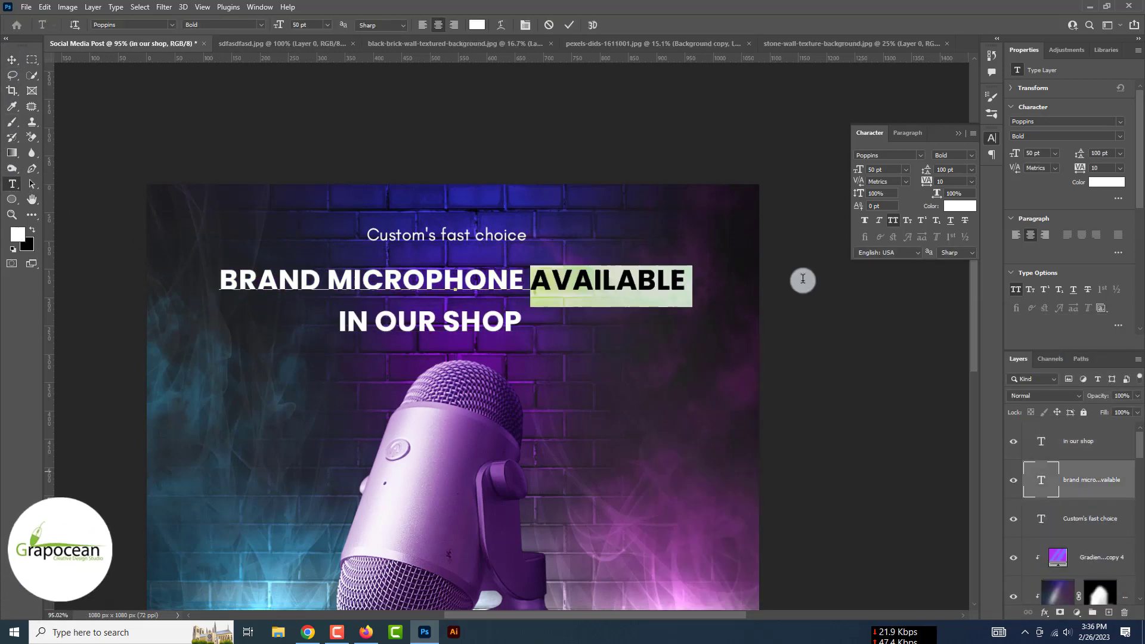
key("BackSpace")
type("available")
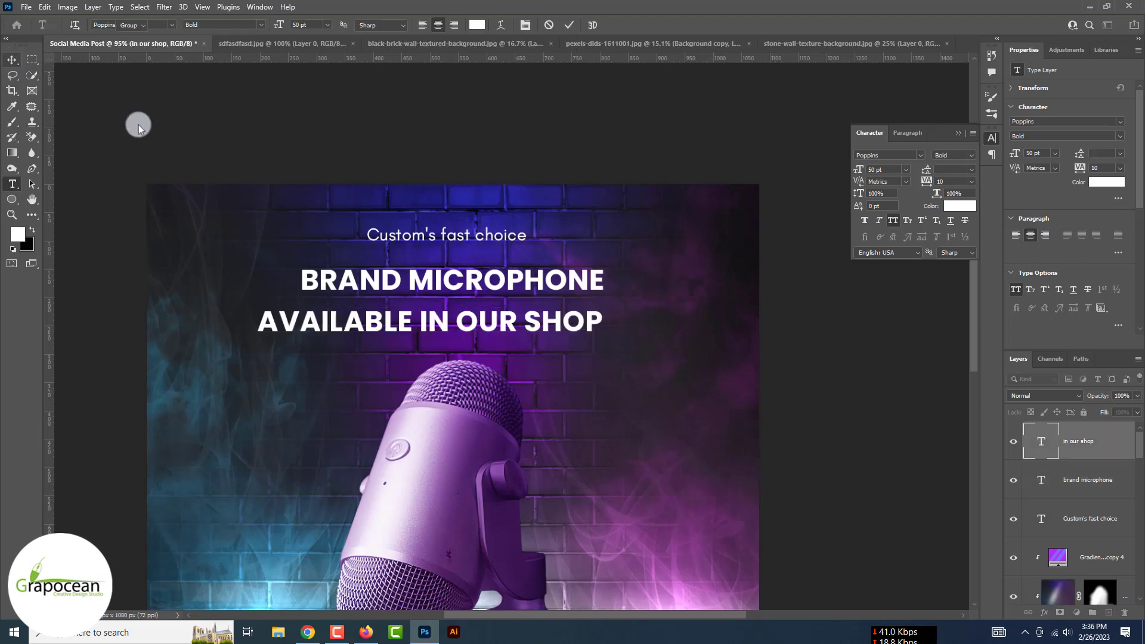
key("ctrl+Return")
key("v")
scroll(524, 317, "up", 3)
scroll(515, 337, "down", 2)
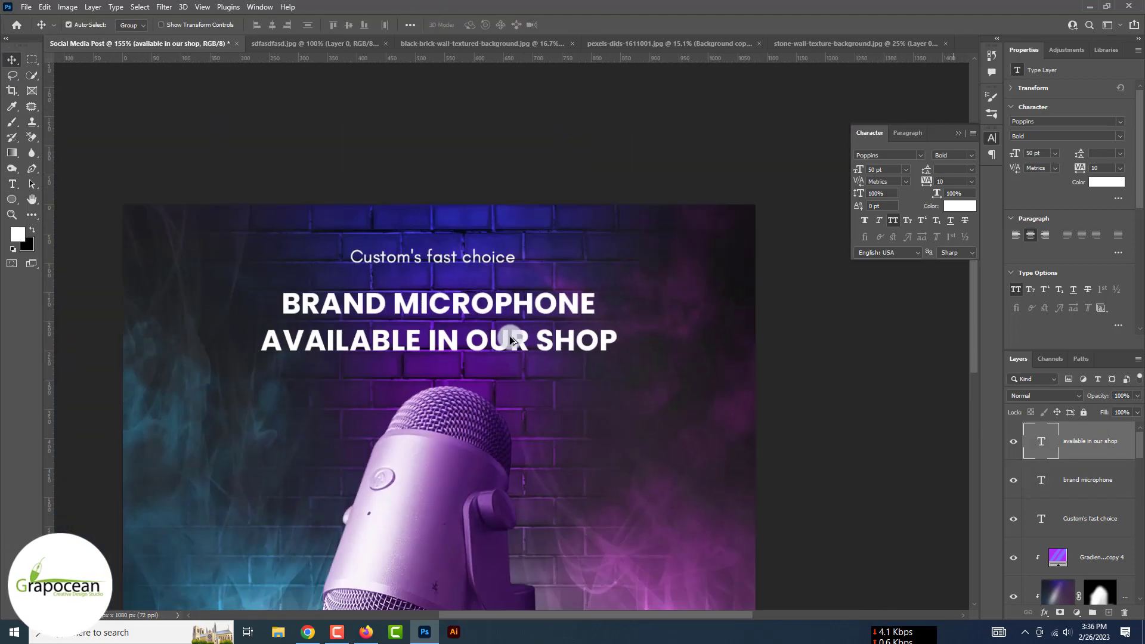
scroll(509, 336, "down", 5)
scroll(509, 335, "up", 2)
scroll(586, 296, "down", 1)
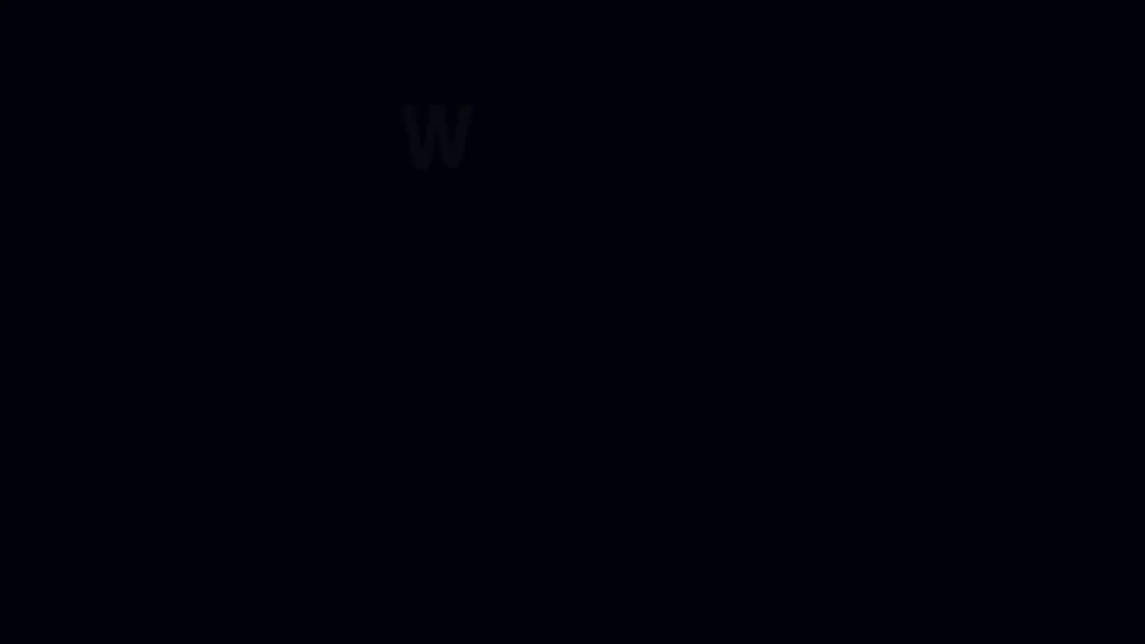